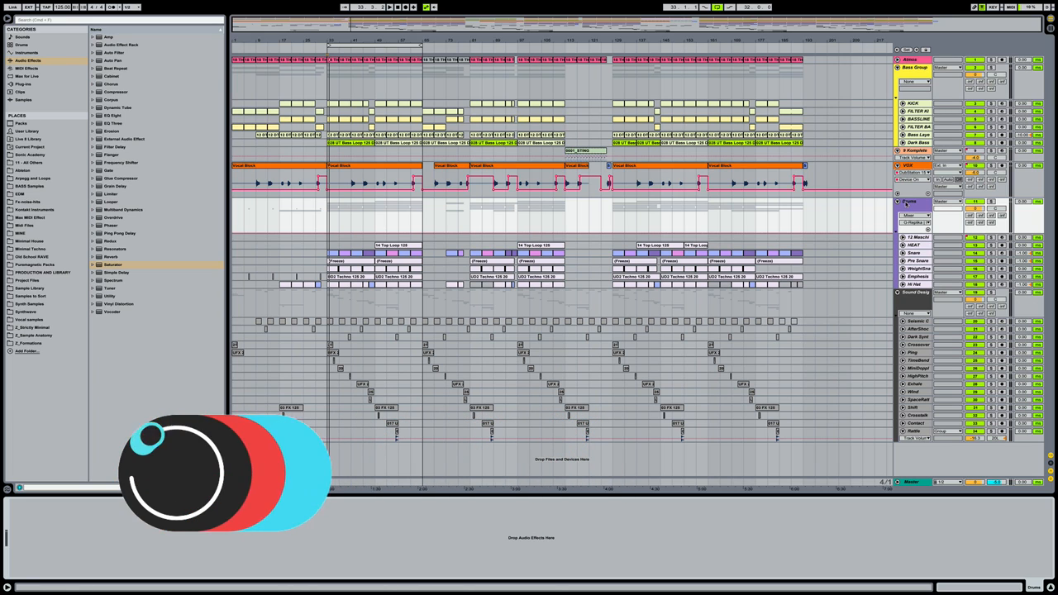
Fold the Drums group track so its individual drum tracks are hidden
left_click(907, 202)
left_click(897, 201)
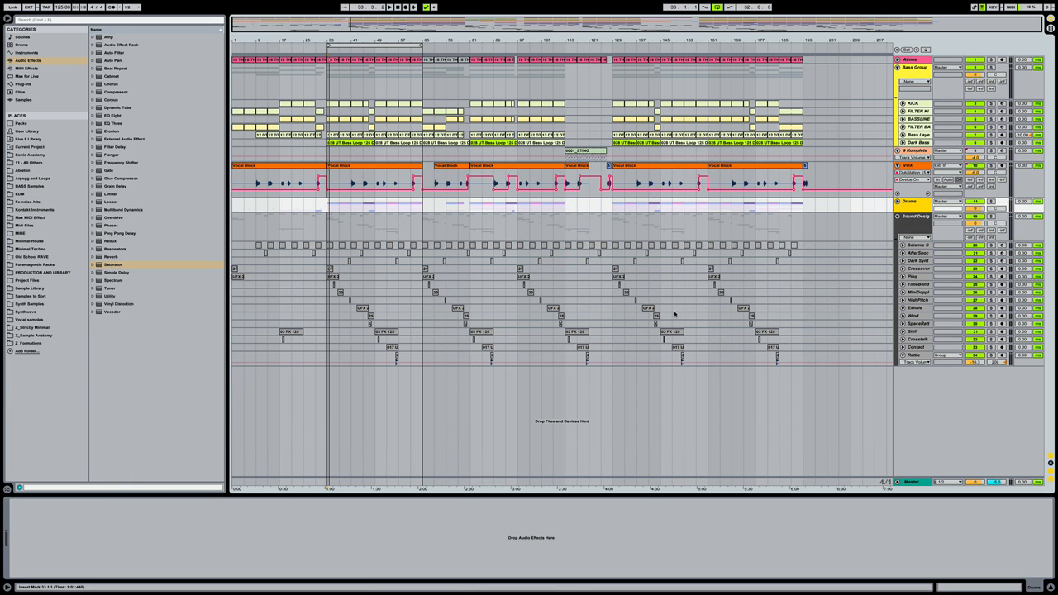
Fold the VOX, 9 Komplete and Bass Group tracks
left_click(897, 165)
left_click(897, 149)
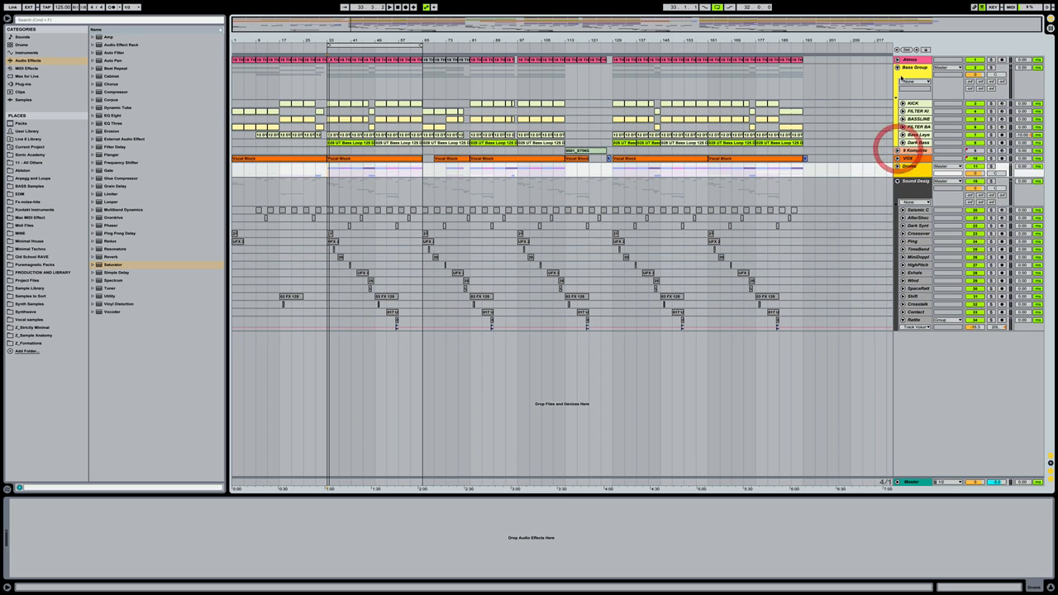
left_click(897, 67)
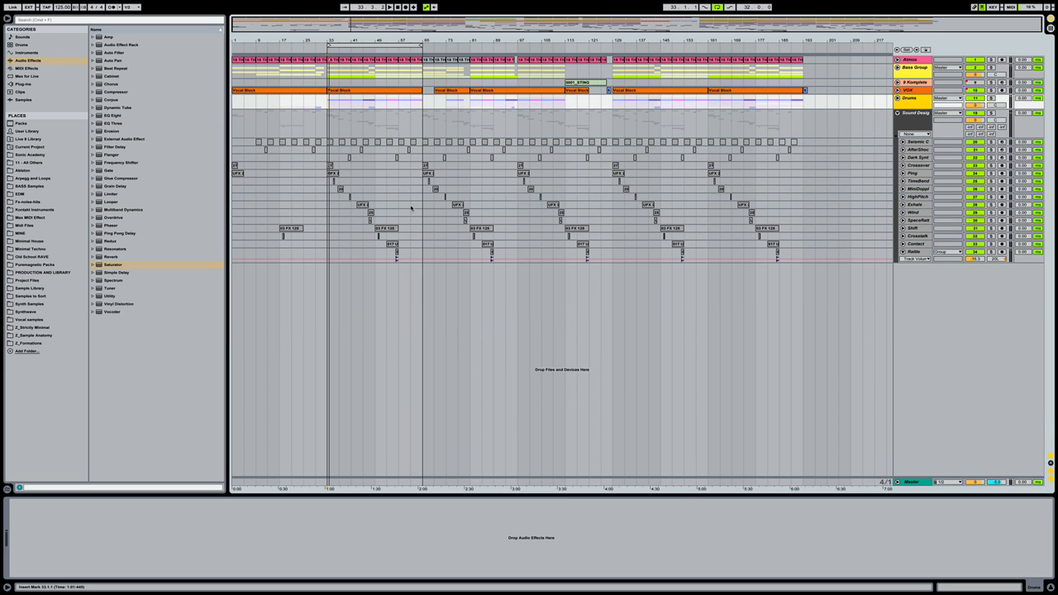
Browse Sonic Academy to Sound of Techno > Audio/MIDI Presets > Synth Loops/Shots > Synth Shots
left_click(37, 156)
left_click(185, 61)
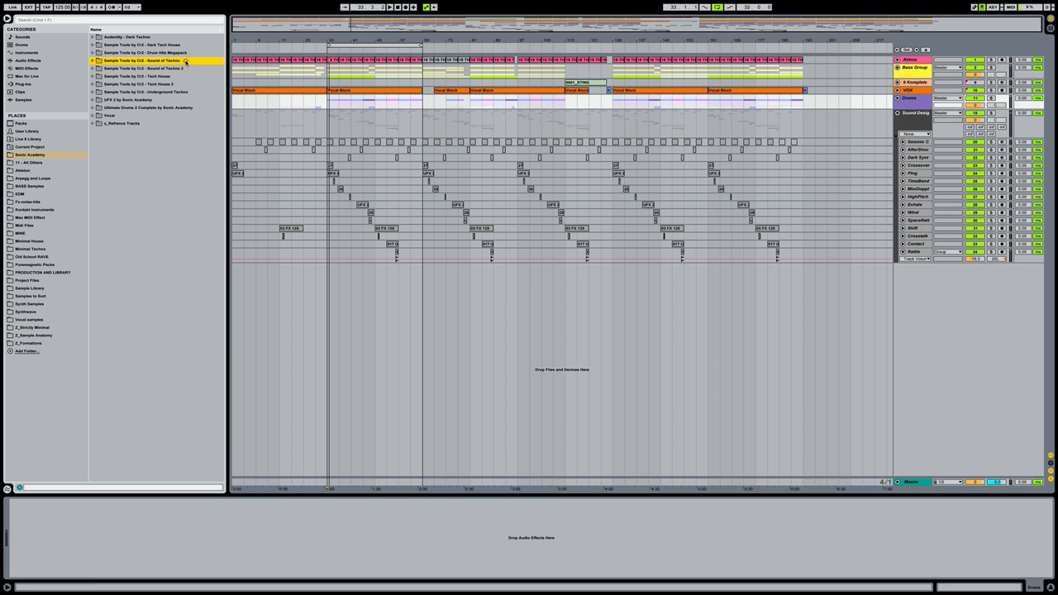
key("Right")
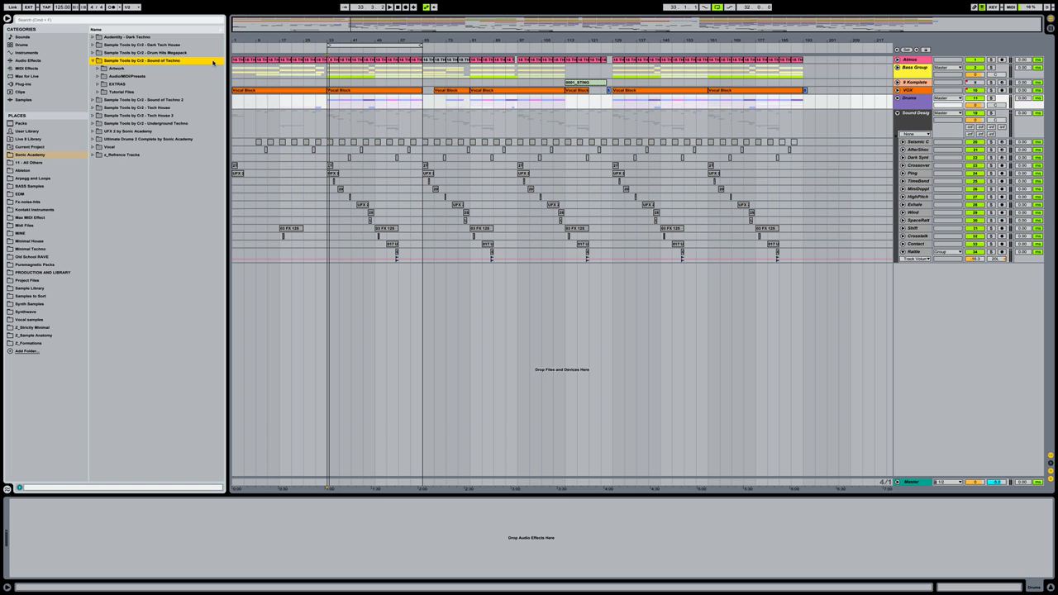
key("Down")
key("Down")
key("Right")
key("Down")
key("Down")
key("Down")
key("Down")
key("Down")
key("Down")
key("Down")
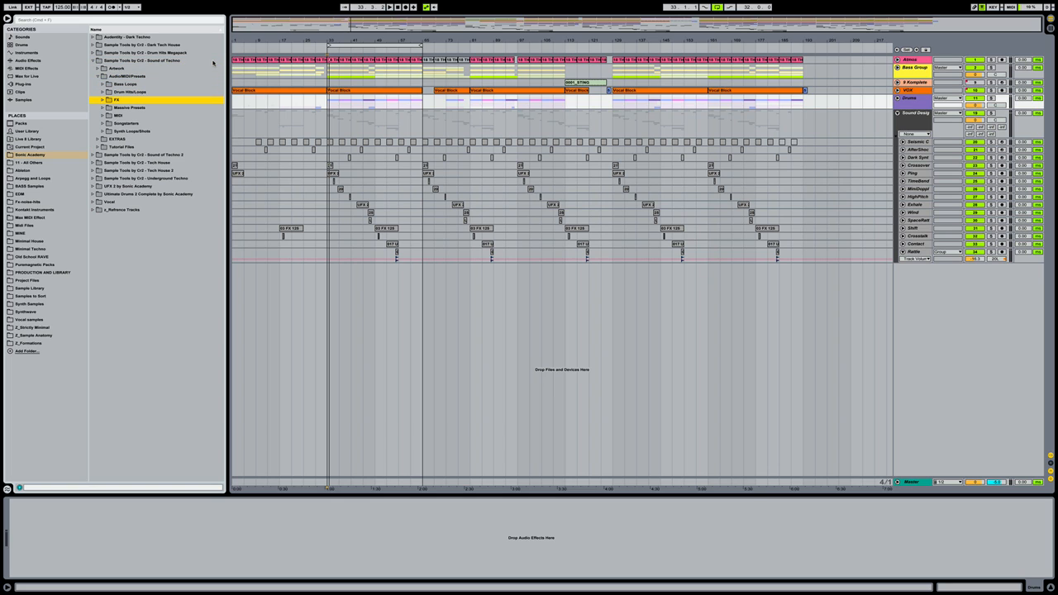
key("Right")
key("Down")
key("Down")
key("Right")
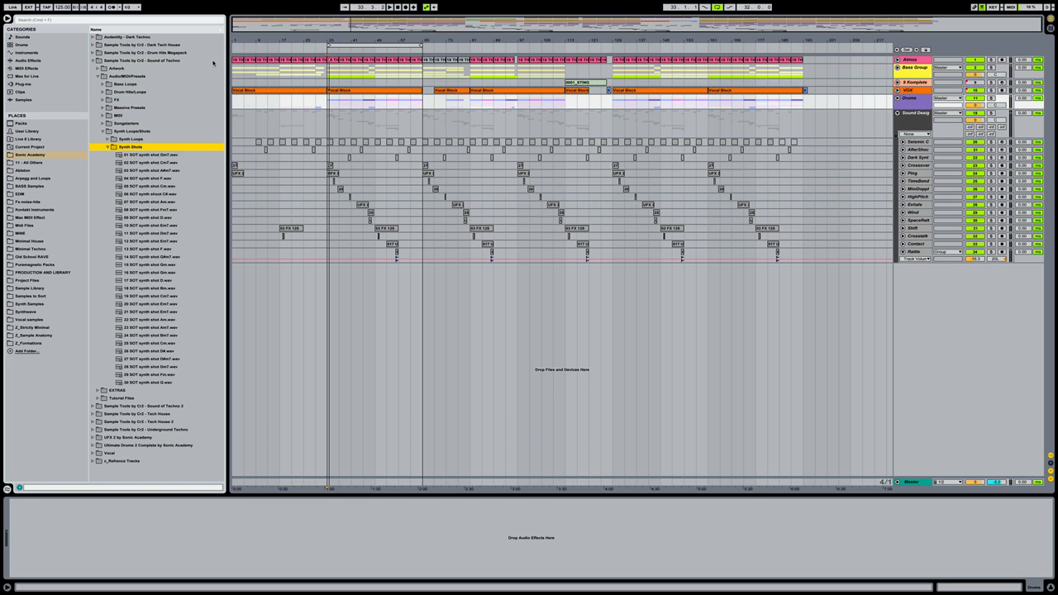
key("Down")
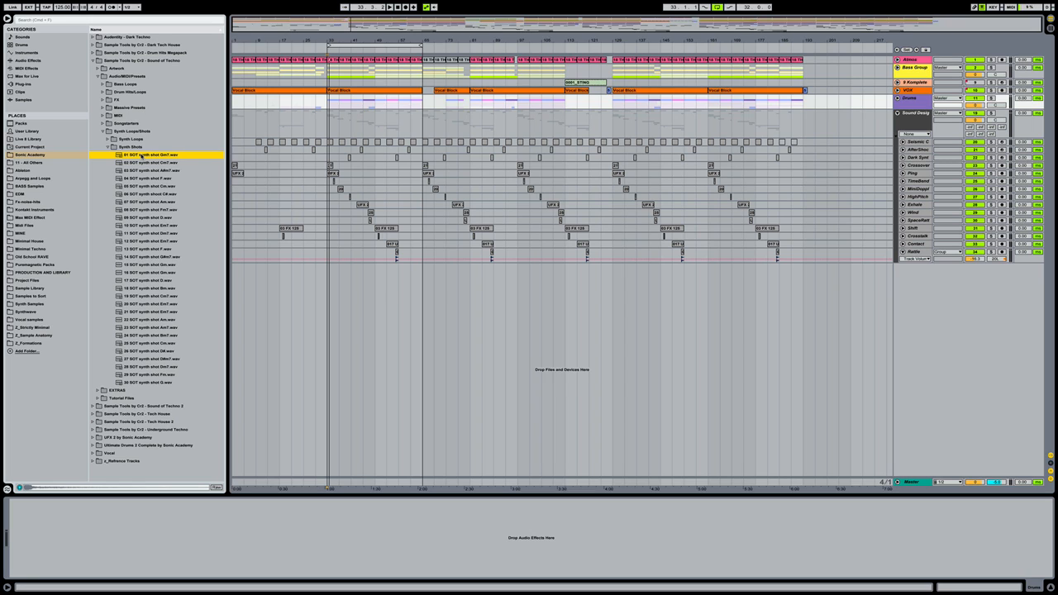
Place 01 SOT synth shot Gm7 on a new audio track at bar 29, turned down to -20 dB
left_click(315, 271)
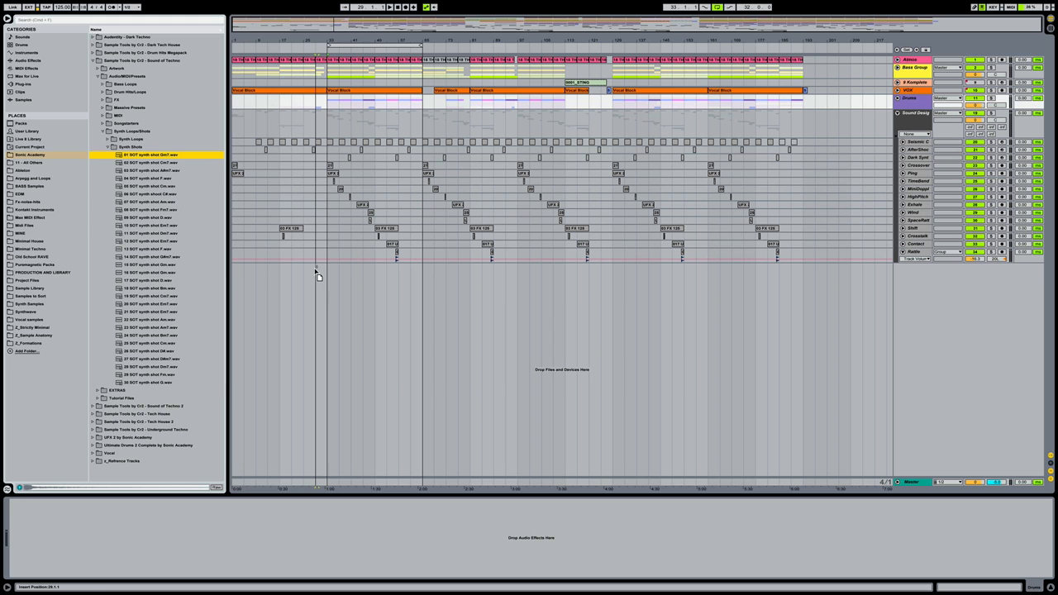
left_click_drag(315, 269, 315, 281)
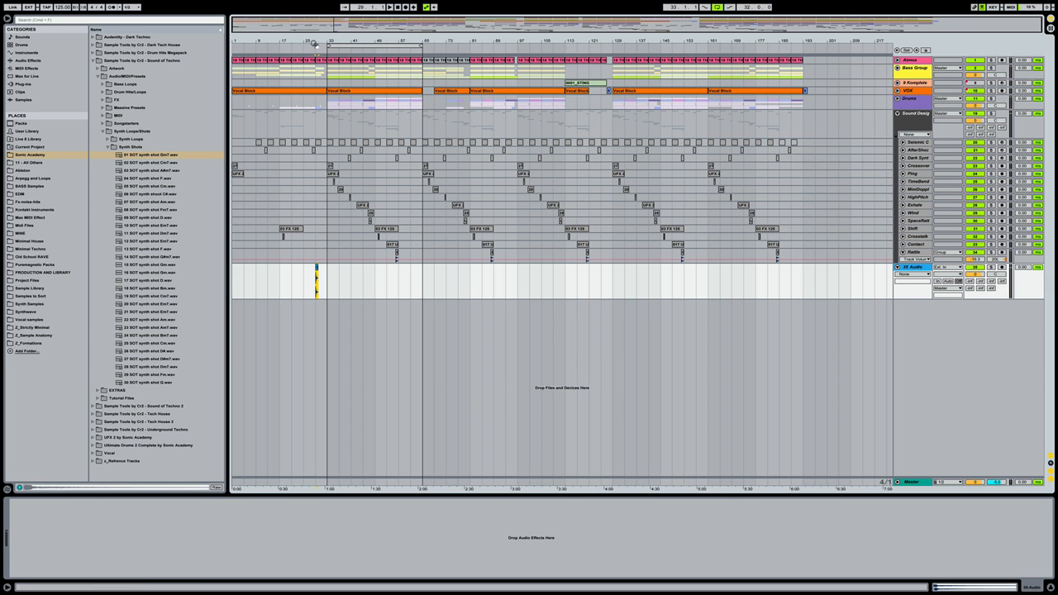
left_click_drag(313, 42, 310, 40)
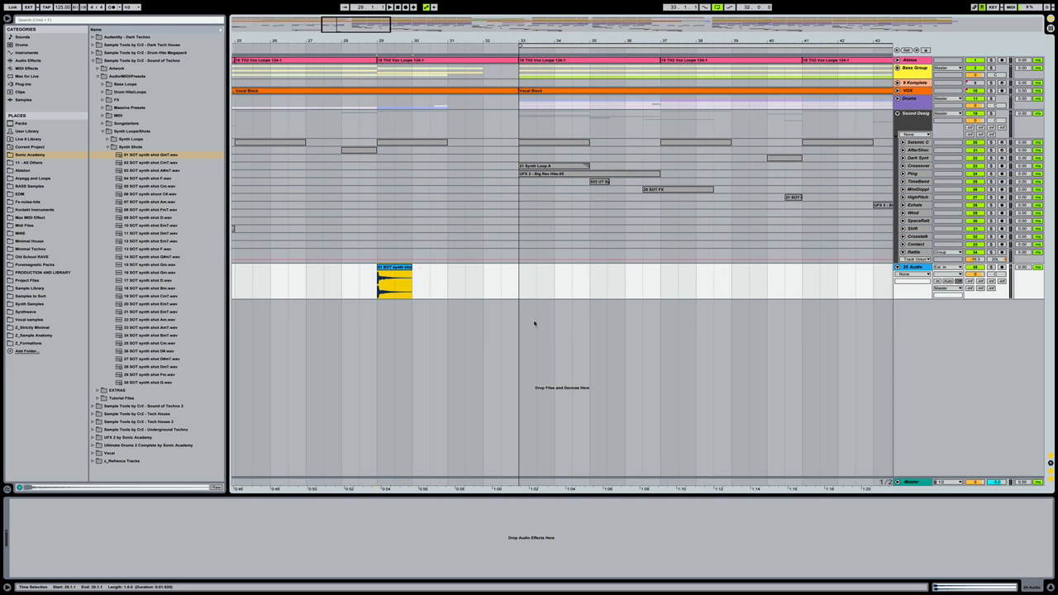
left_click(462, 299)
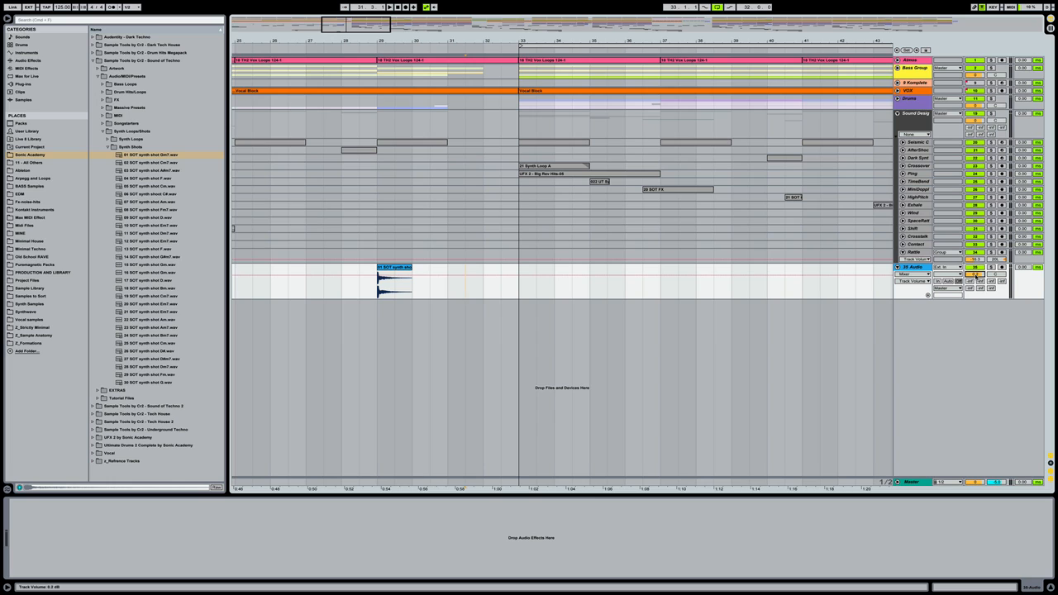
left_click_drag(976, 275, 976, 274)
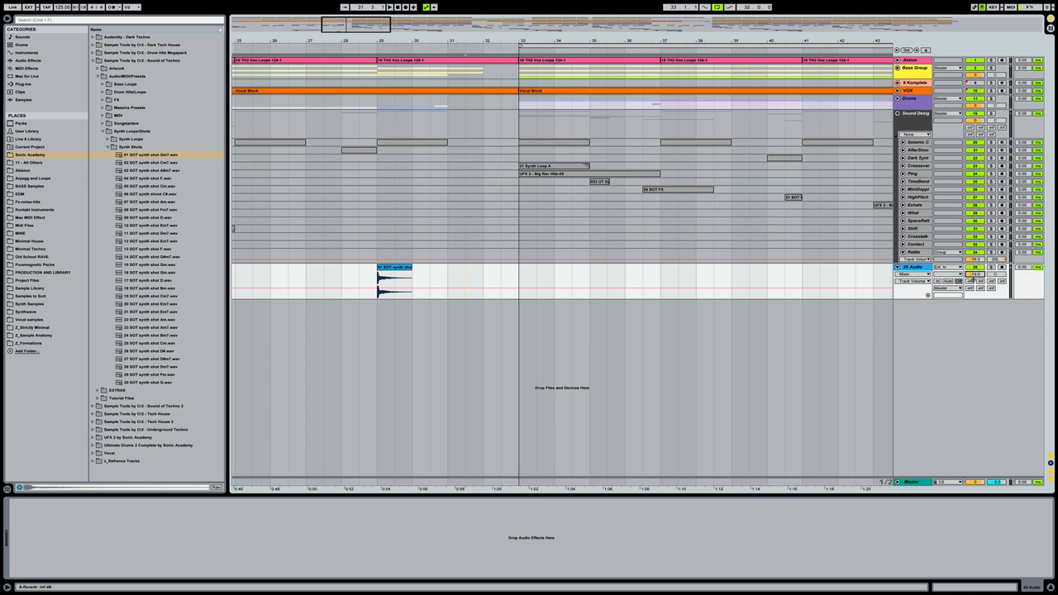
left_click_drag(921, 306, 920, 308)
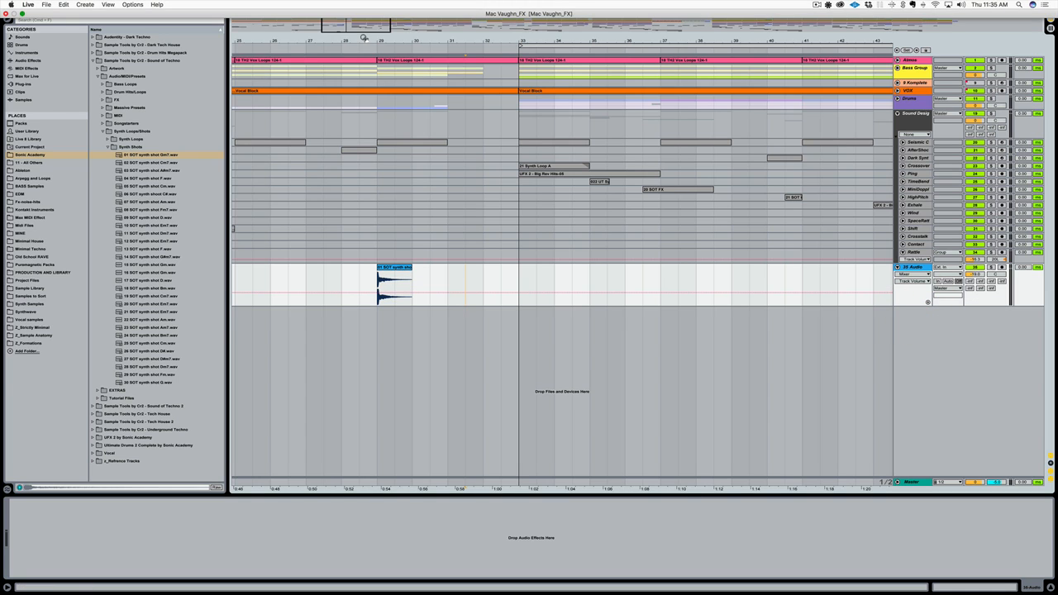
Move the synth shot clip to bar 32
left_click_drag(364, 39, 363, 70)
left_click_drag(411, 272, 581, 276)
left_click(326, 274)
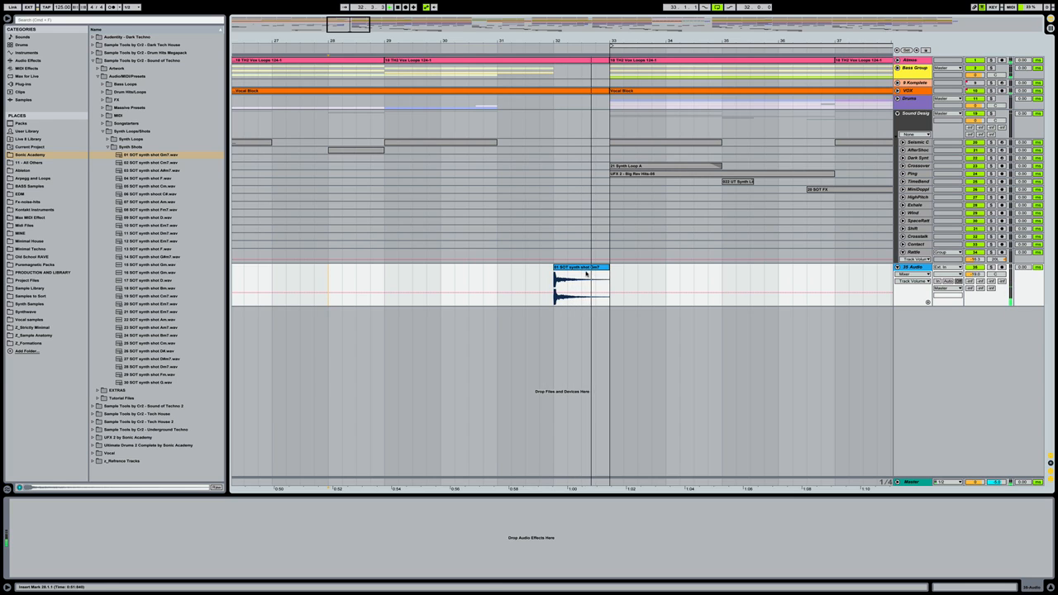
Start the synth shot clip at 32.3.1 and raise its track to -18.6 dB
left_click_drag(578, 268, 603, 272)
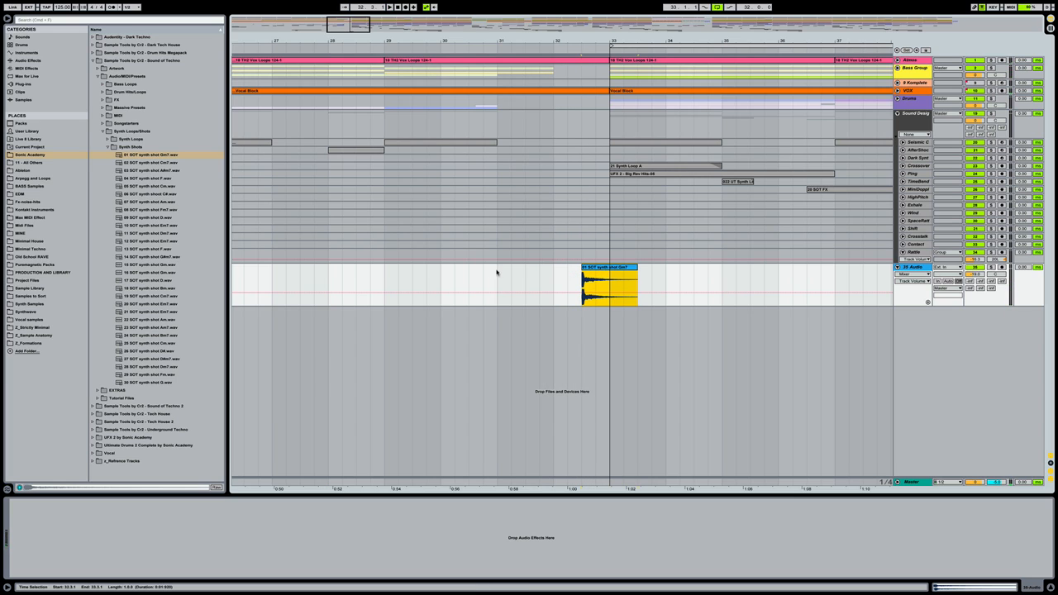
left_click(394, 273)
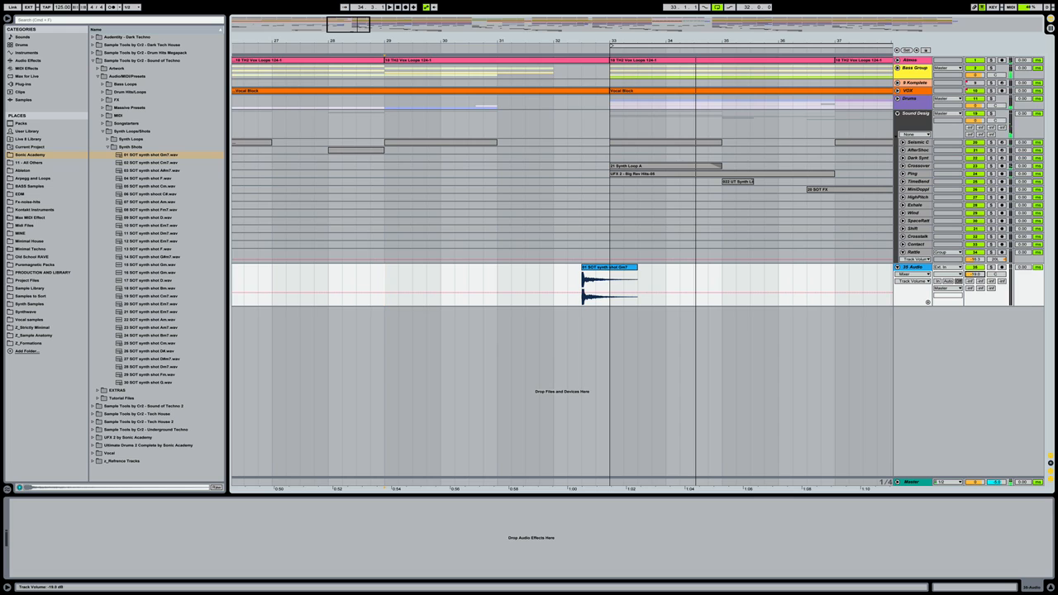
left_click_drag(975, 274, 975, 271)
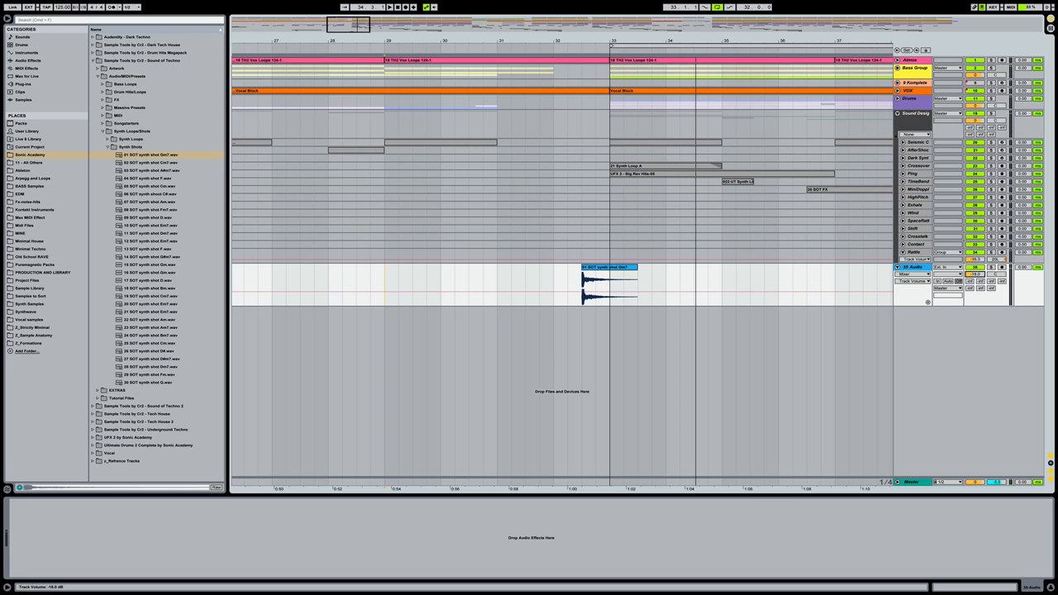
Replay from bar 29, then select the synth shot track and list the Audio Effects
left_click(384, 277)
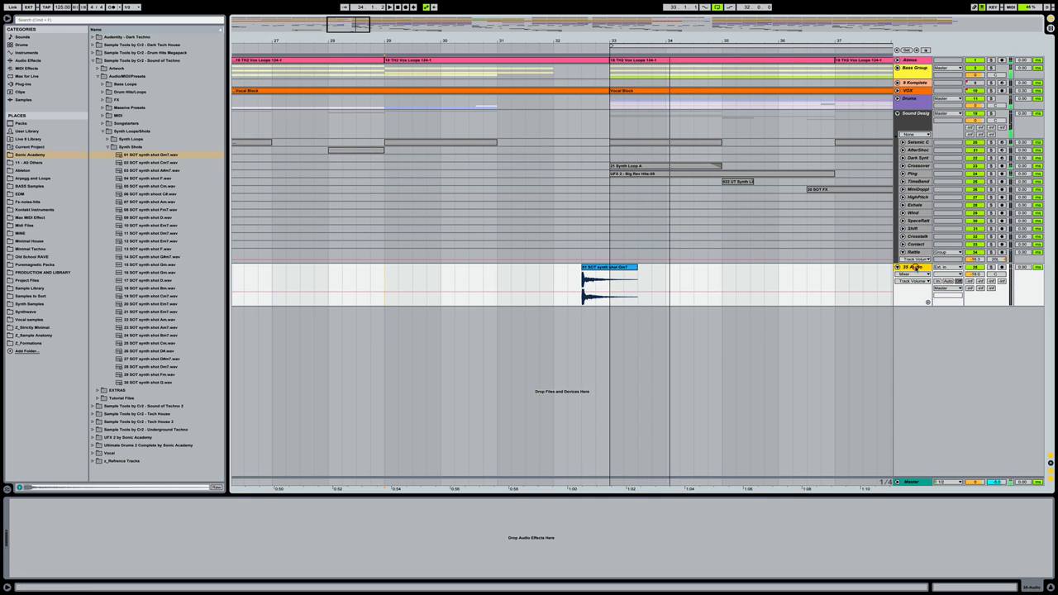
left_click(914, 268)
left_click(30, 61)
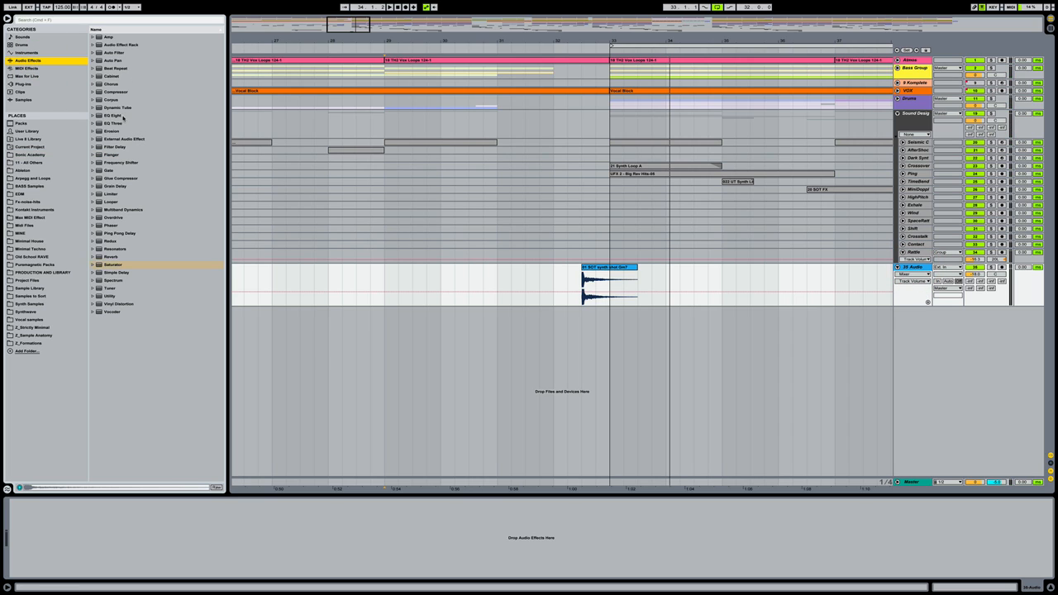
Add EQ Eight with a 152 Hz low cut and a roughly 3 dB boost at 4.41 kHz
left_click_drag(121, 115, 114, 554)
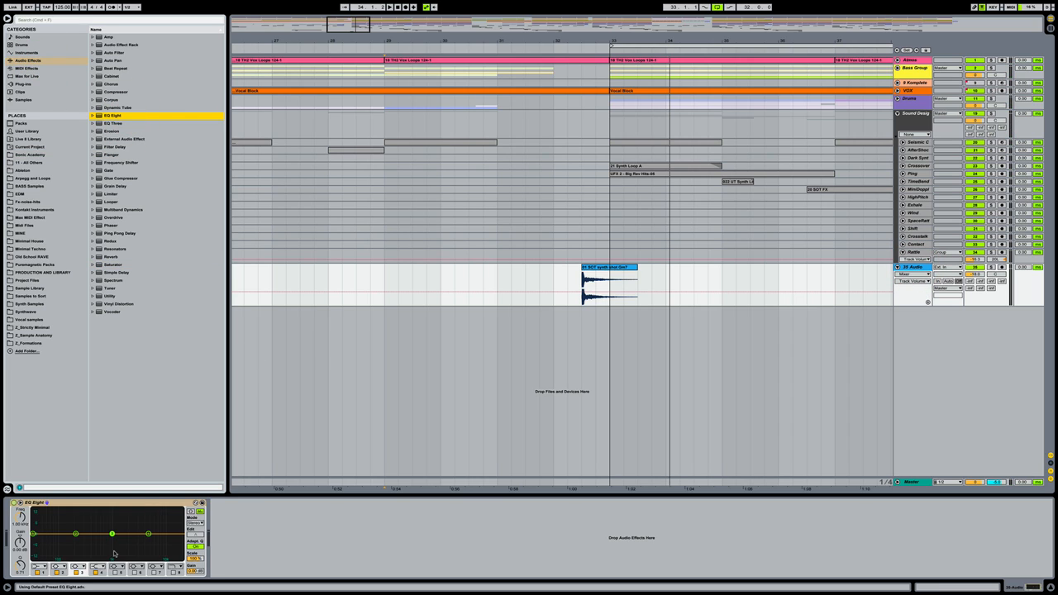
left_click(614, 267)
key("space")
key("space")
key("space")
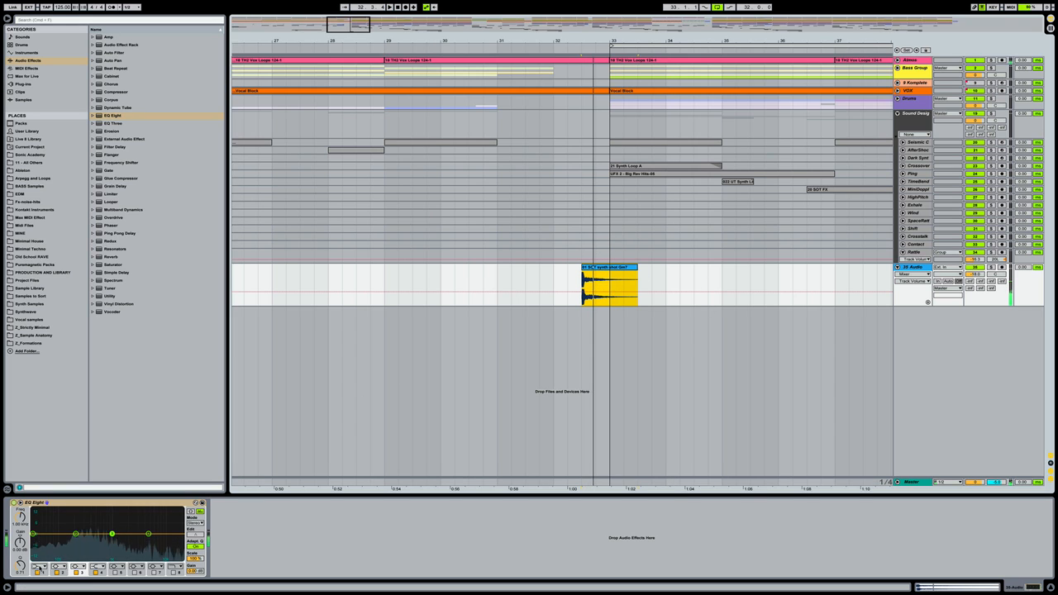
left_click(40, 567)
left_click(39, 526)
left_click_drag(20, 516, 19, 484)
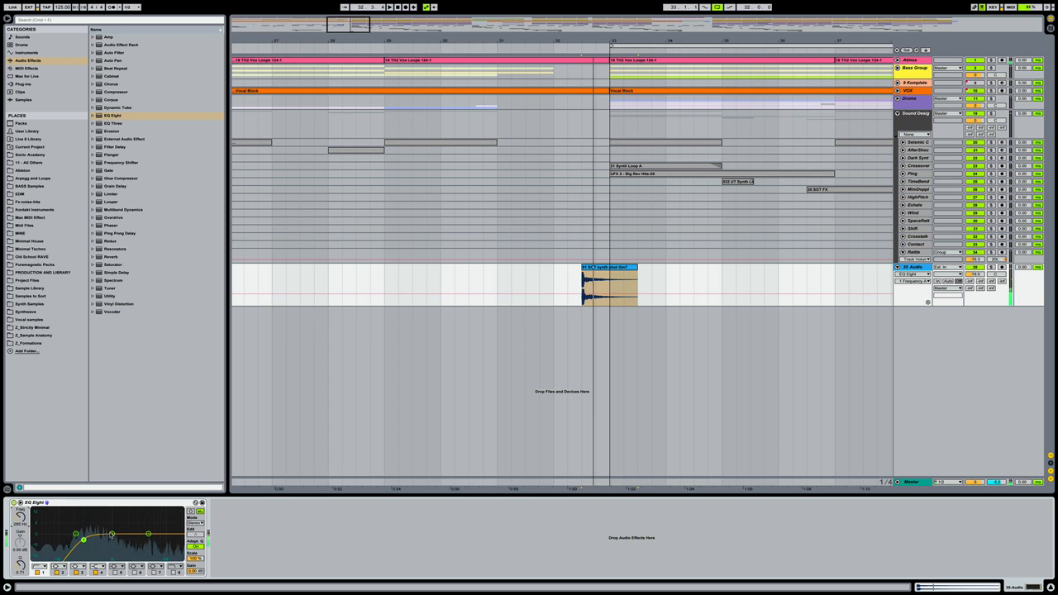
left_click_drag(112, 535, 145, 529)
Audition the EQ'd synth shot by playing from bar 29
key("space")
key("space")
key("space")
key("space")
key("space")
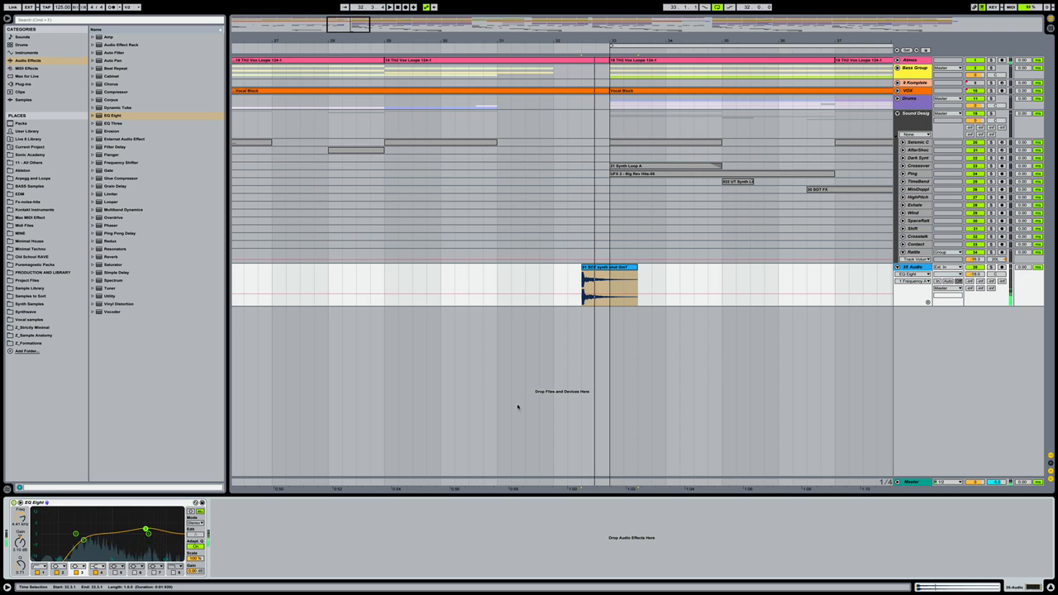
left_click(383, 279)
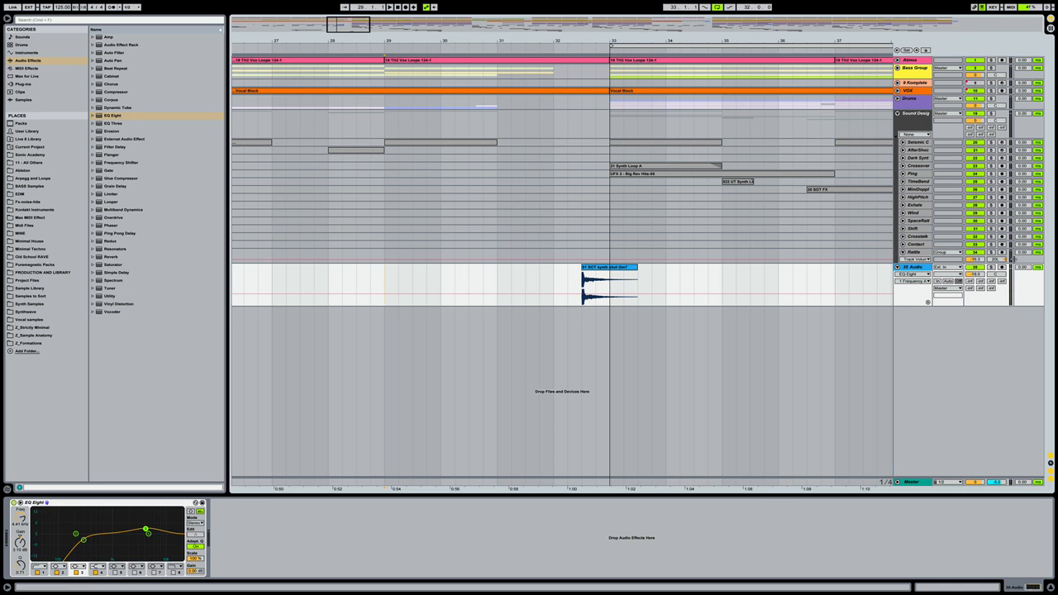
key("space")
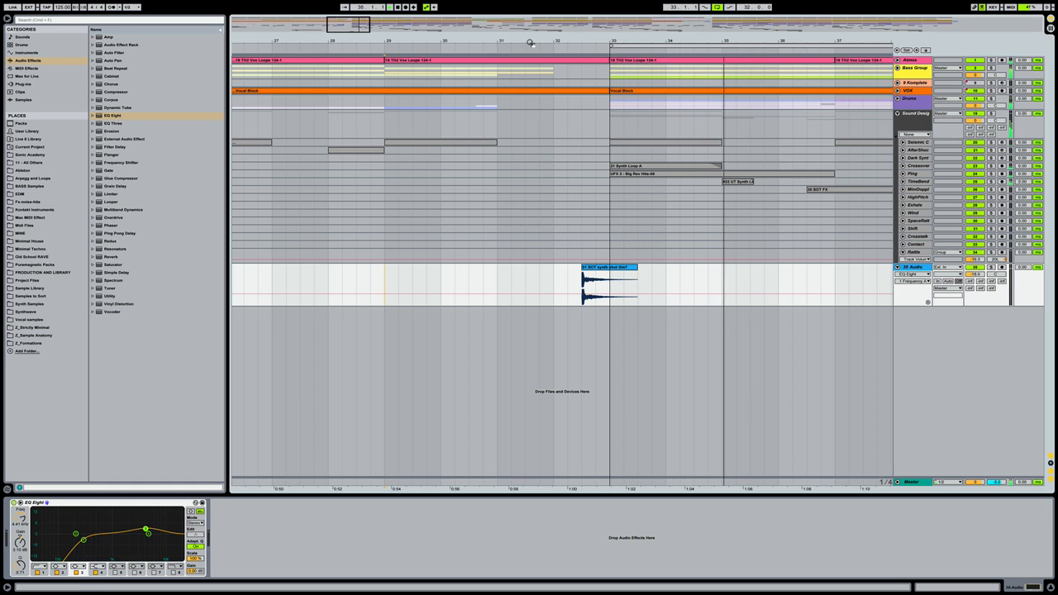
left_click_drag(528, 40, 528, 5)
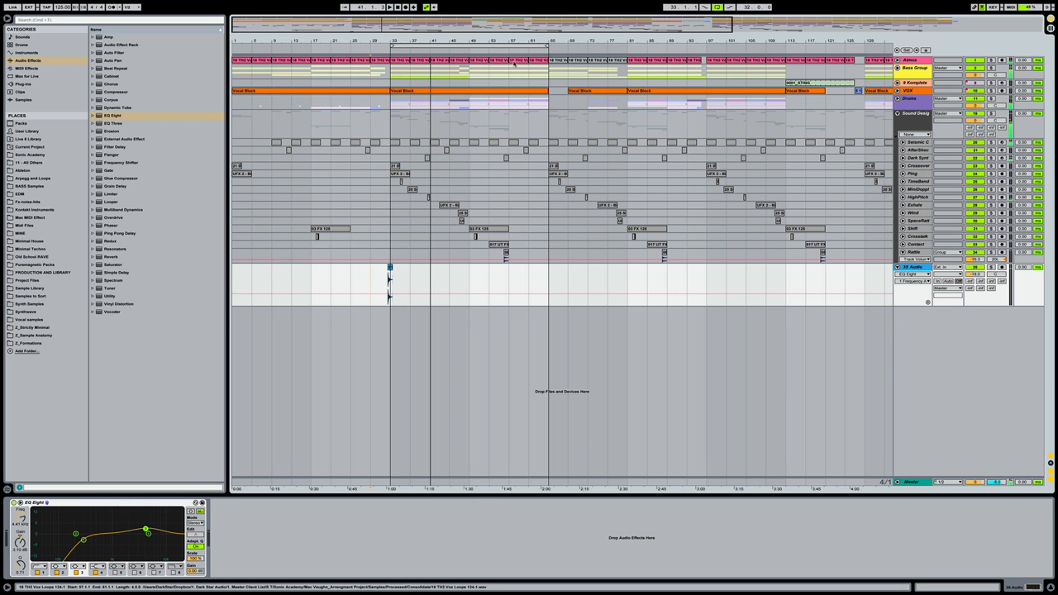
Copy the synth shot clip to around bar 129 and play from bar 121
left_click_drag(489, 41, 433, 28)
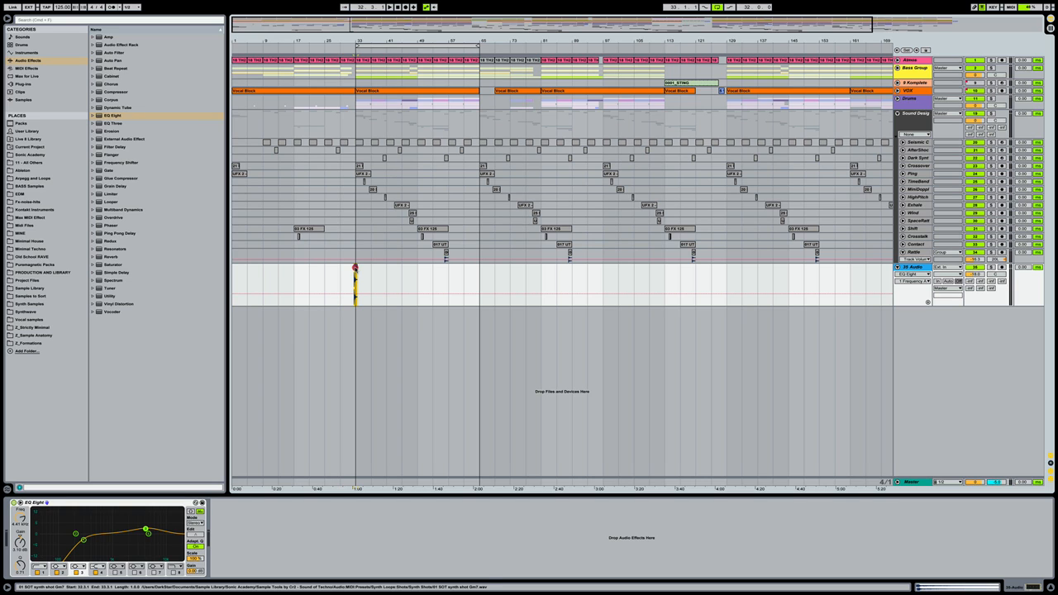
left_click_drag(355, 268, 721, 270)
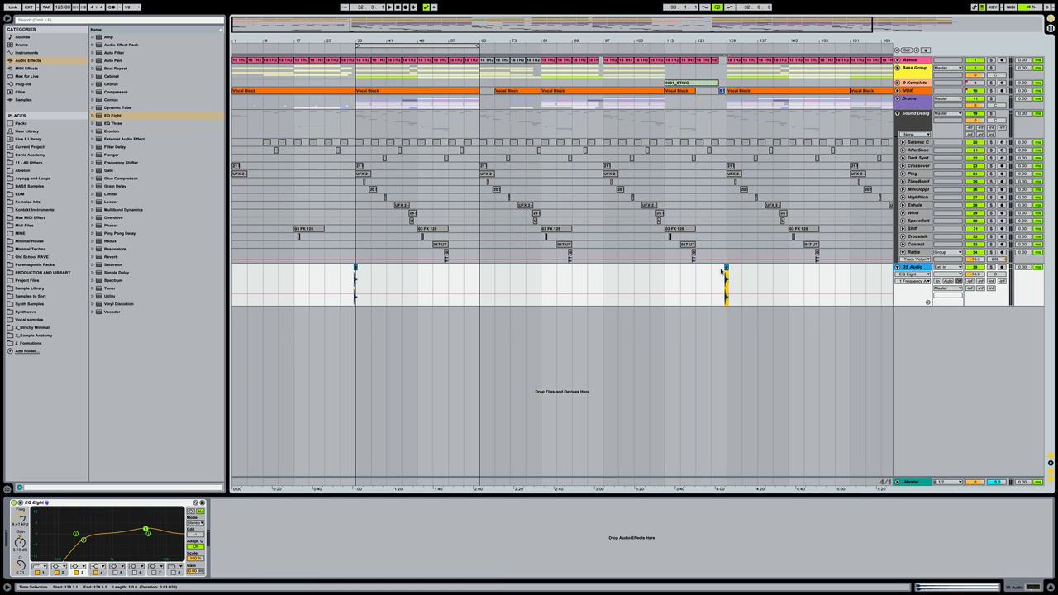
left_click_drag(770, 42, 765, 40)
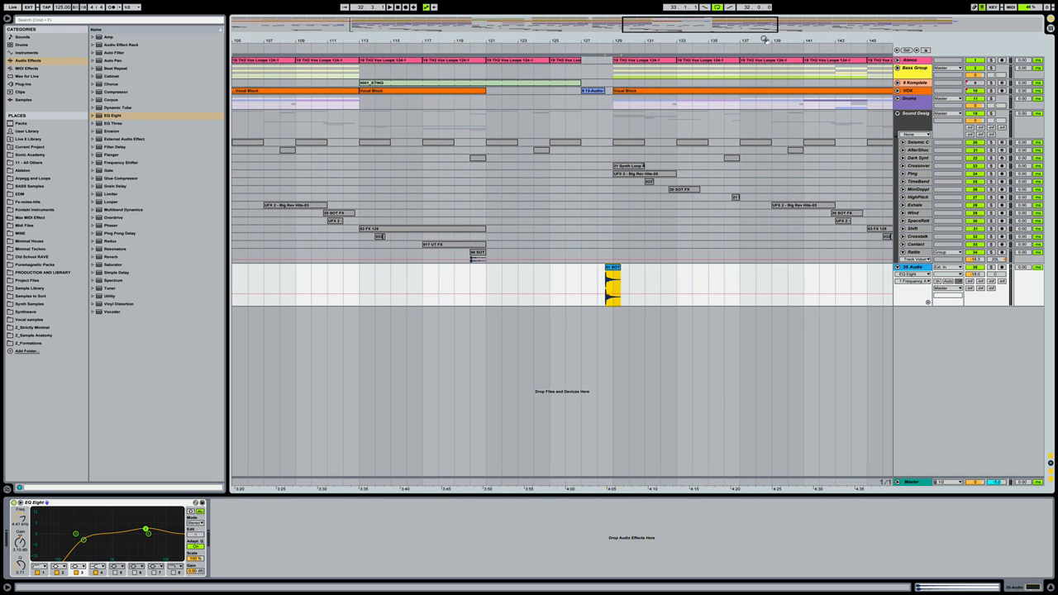
left_click(485, 280)
key("space")
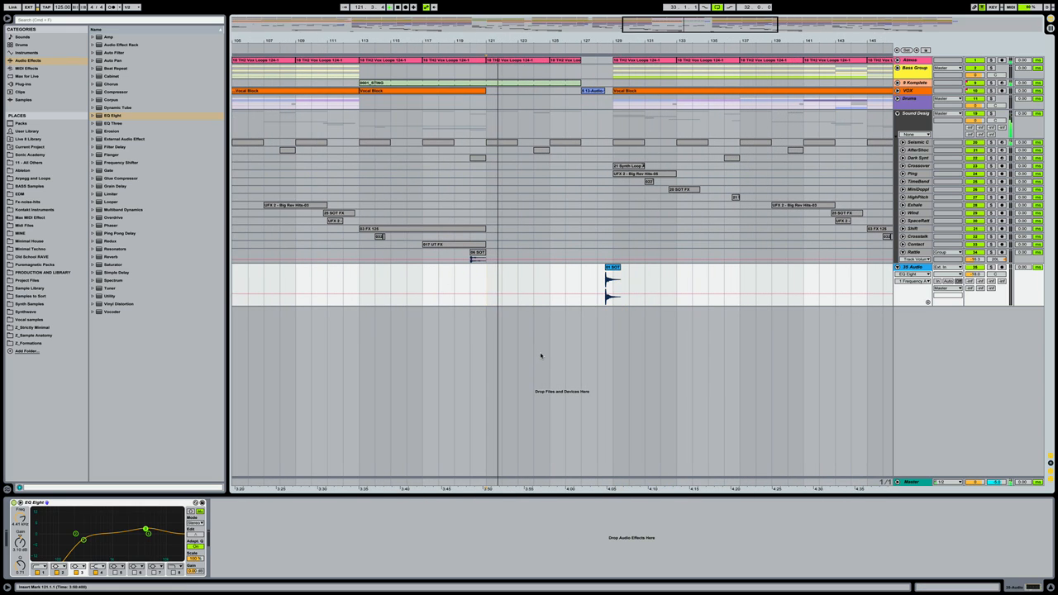
Select the synth shot hit at bar 128 and zoom out to the whole song
left_click_drag(635, 42, 635, 65)
left_click(1002, 281)
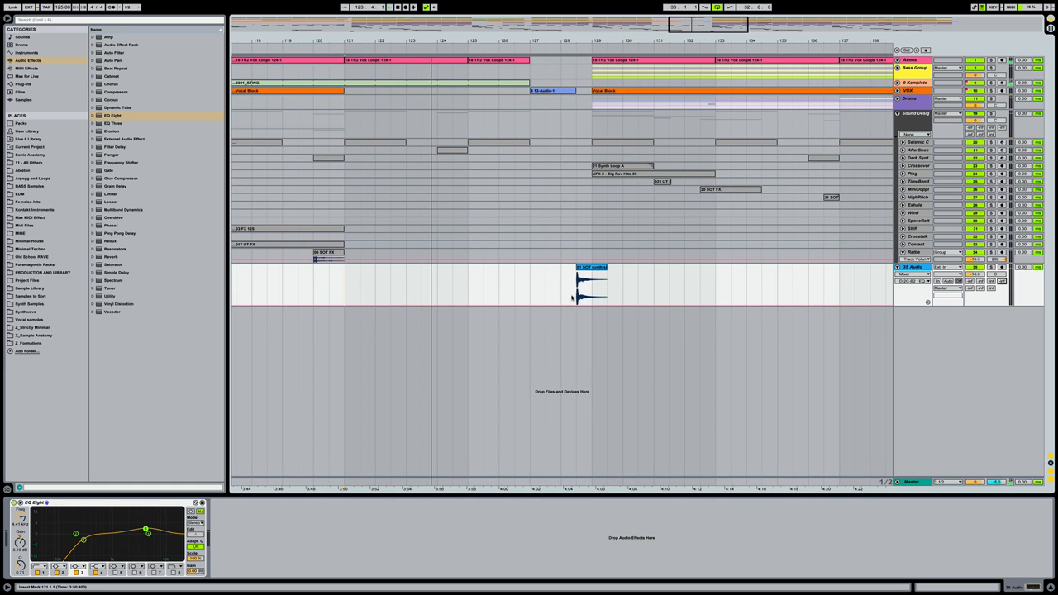
left_click_drag(572, 299, 622, 301)
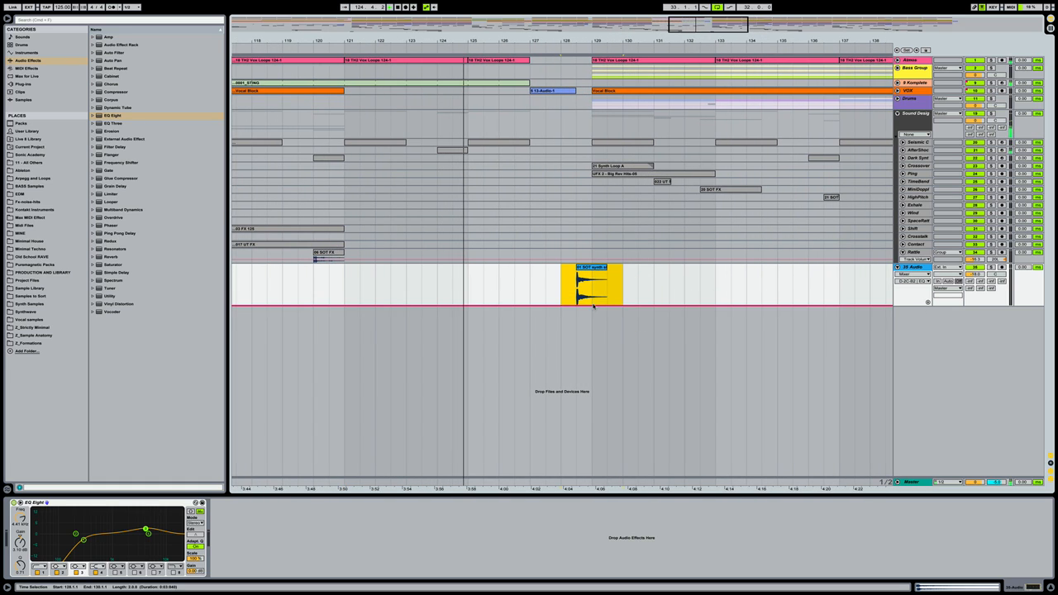
left_click(591, 297)
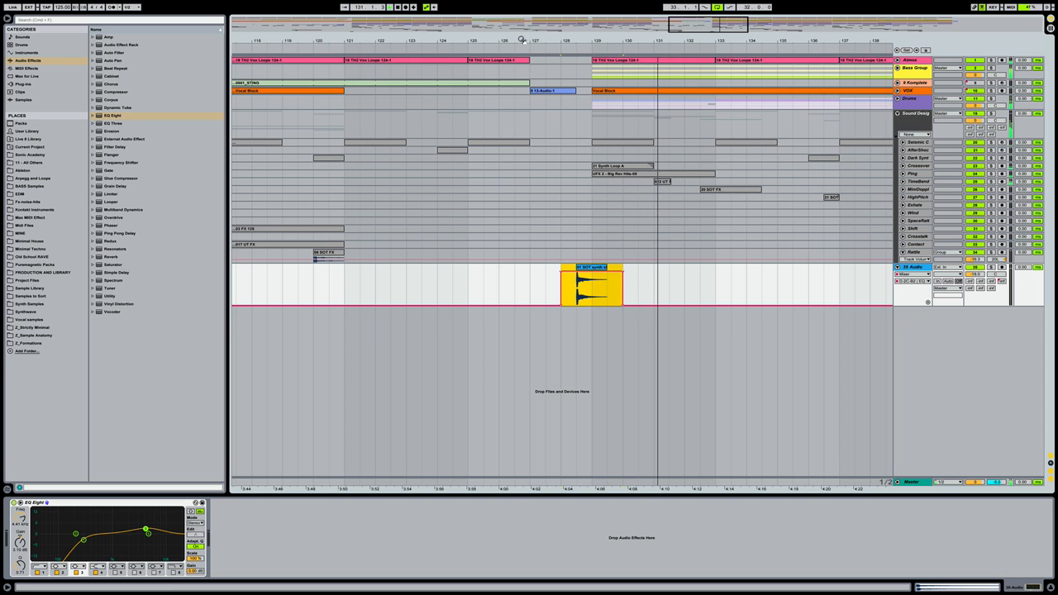
left_click_drag(522, 40, 522, 3)
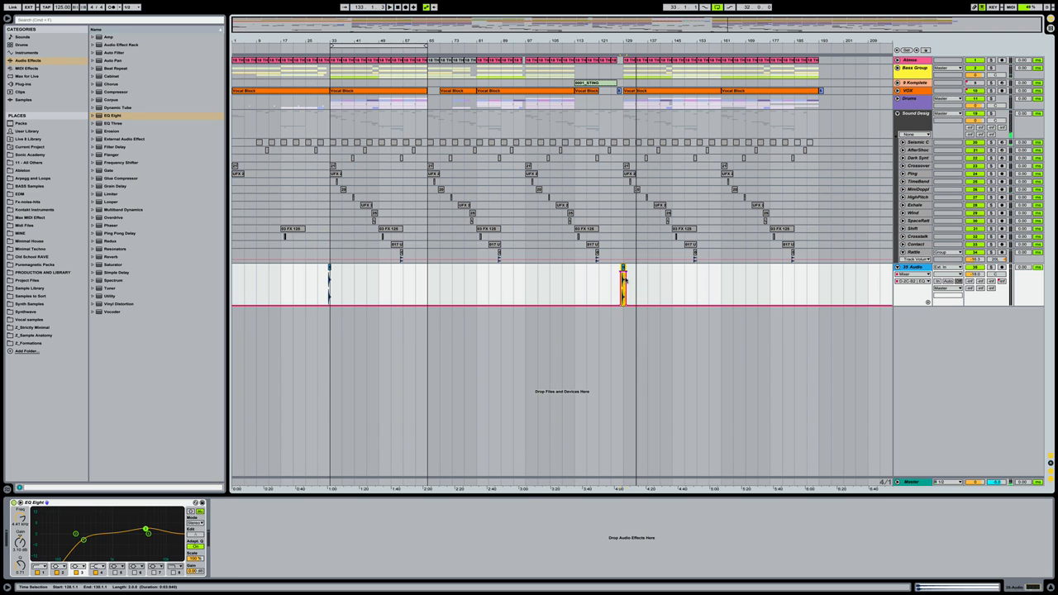
Stop playback, select the synth shot clip near bar 128, and undo the last change
key("space")
left_click_drag(635, 277, 610, 278)
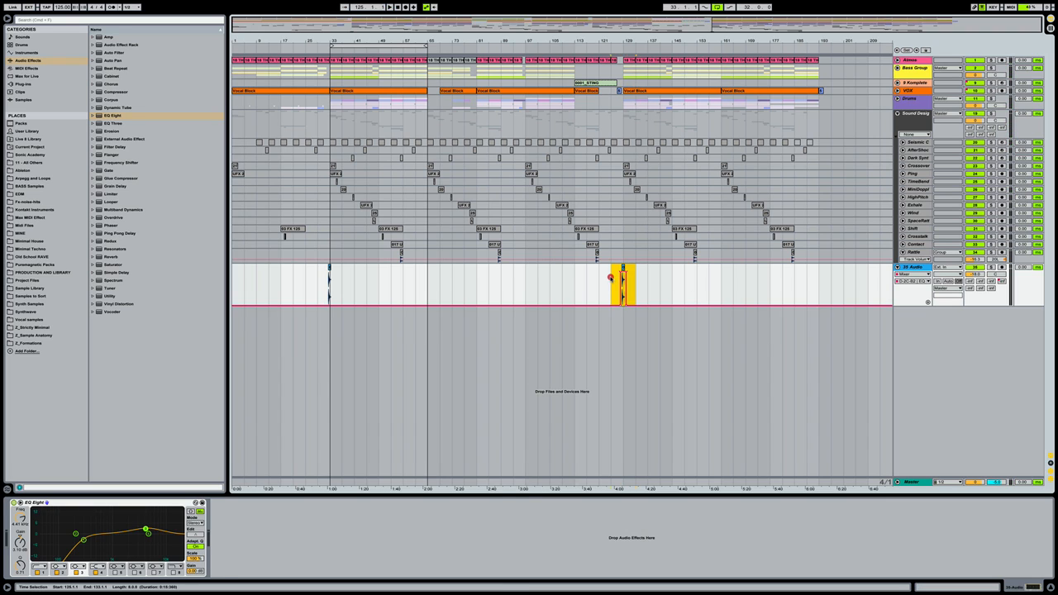
left_click(323, 278)
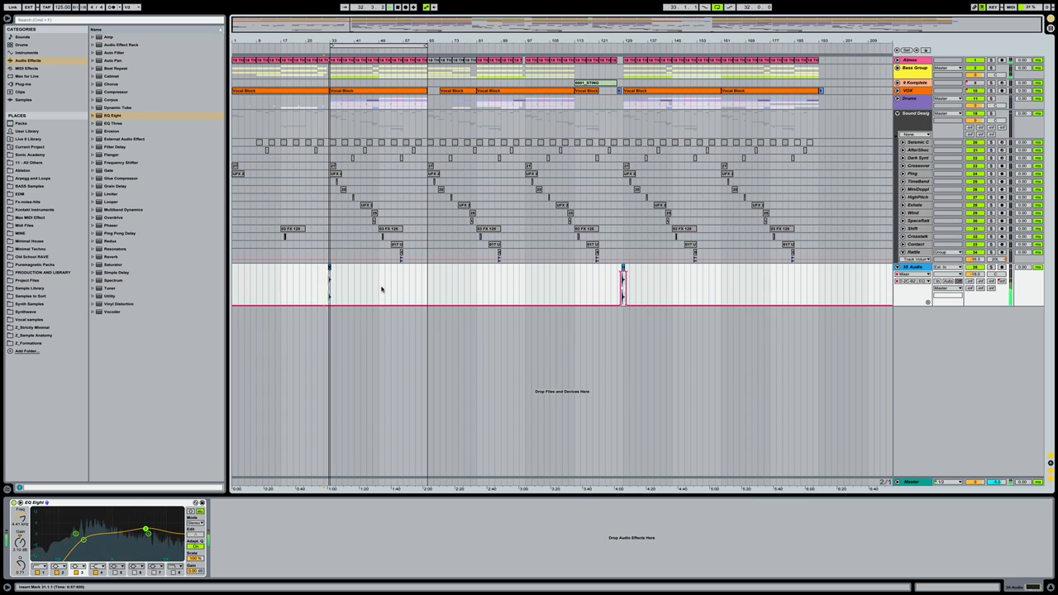
left_click(618, 272)
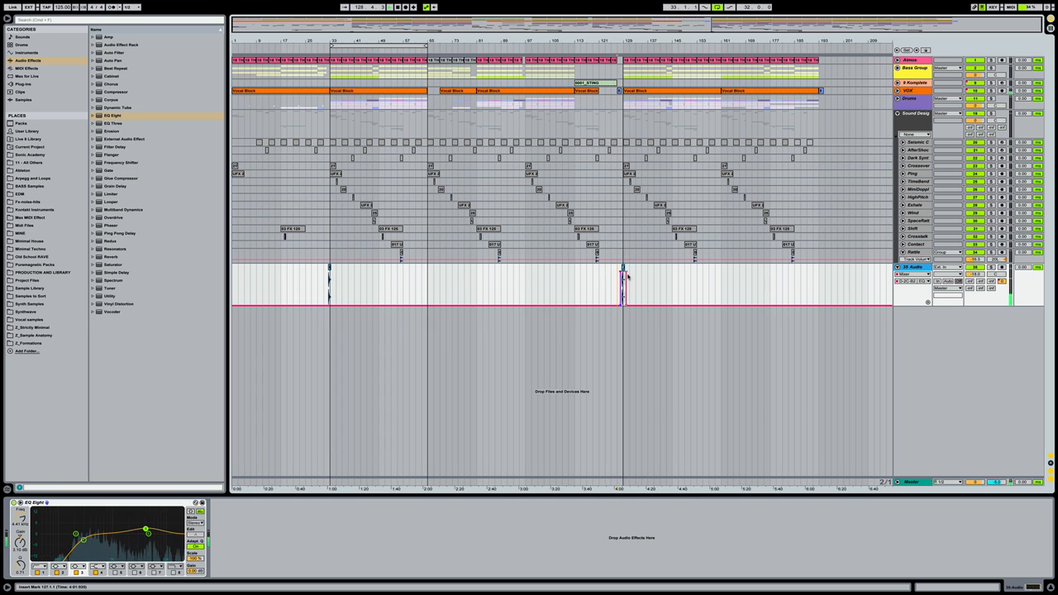
key("space")
left_click_drag(636, 274, 324, 273)
left_click(624, 273)
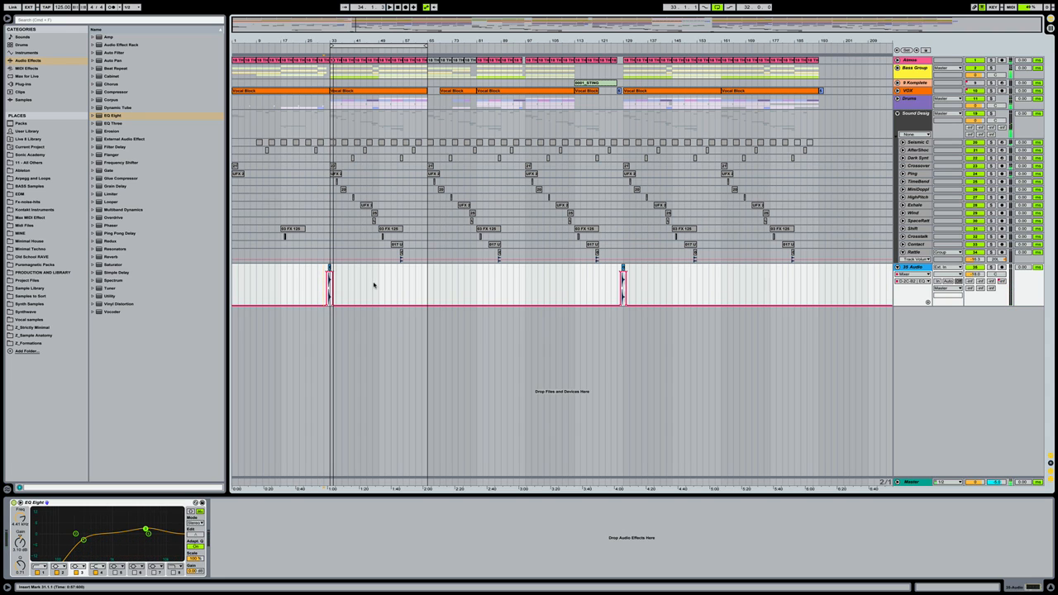
key("super+z")
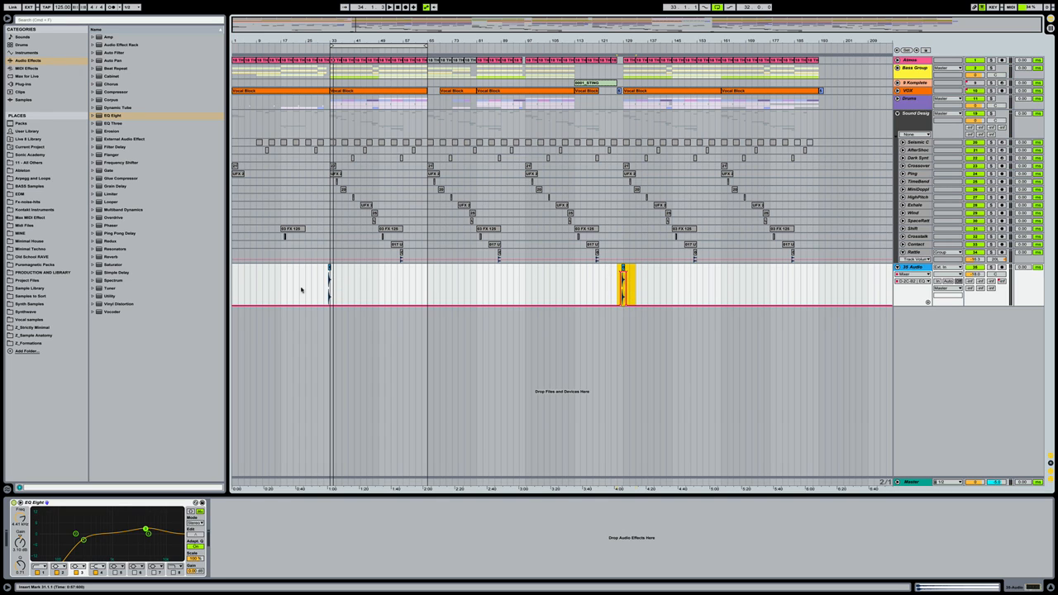
Copy the synth shot hit to around bar 160 and again to bar 191
left_click(623, 271)
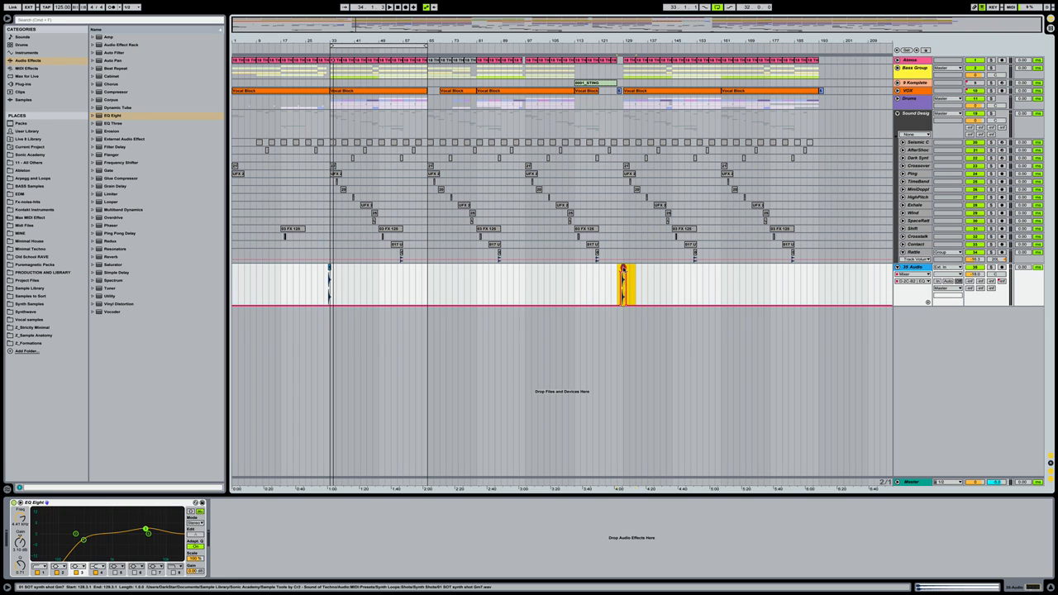
left_click_drag(623, 269, 720, 269)
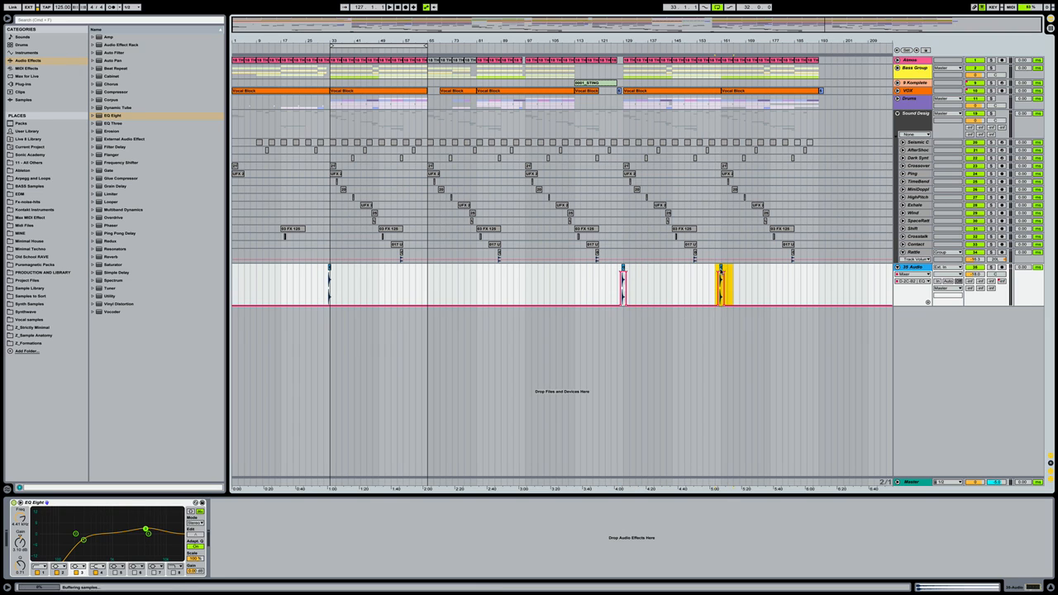
key("space")
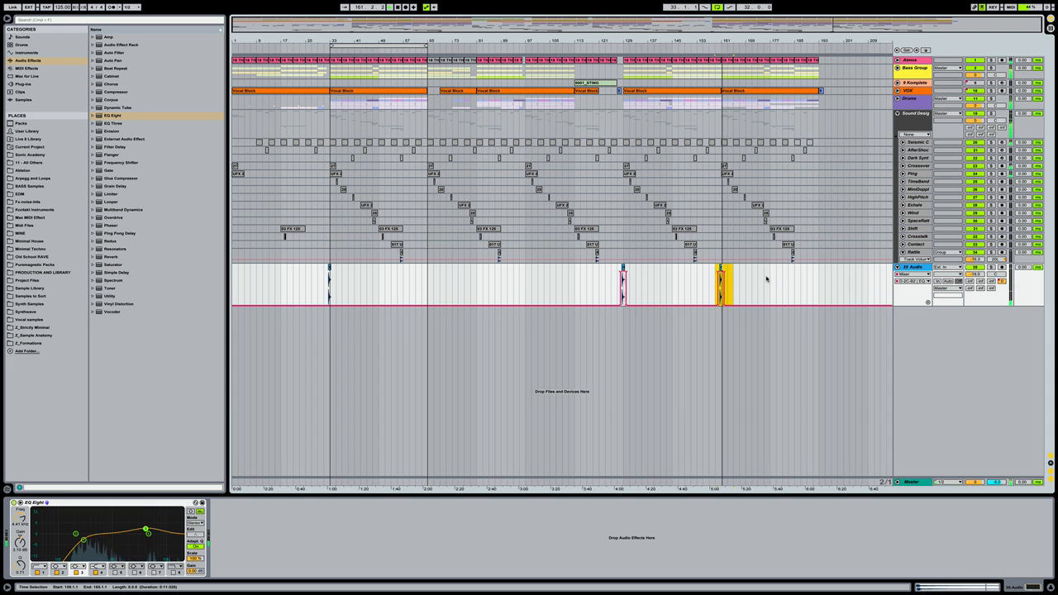
left_click(716, 277)
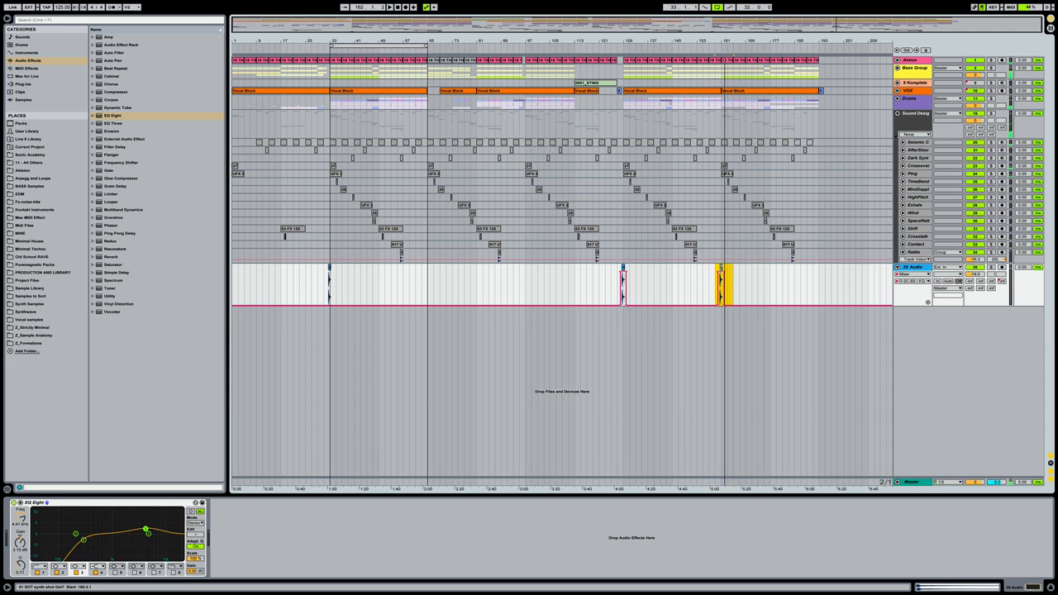
left_click_drag(719, 270, 814, 270)
left_click(814, 277)
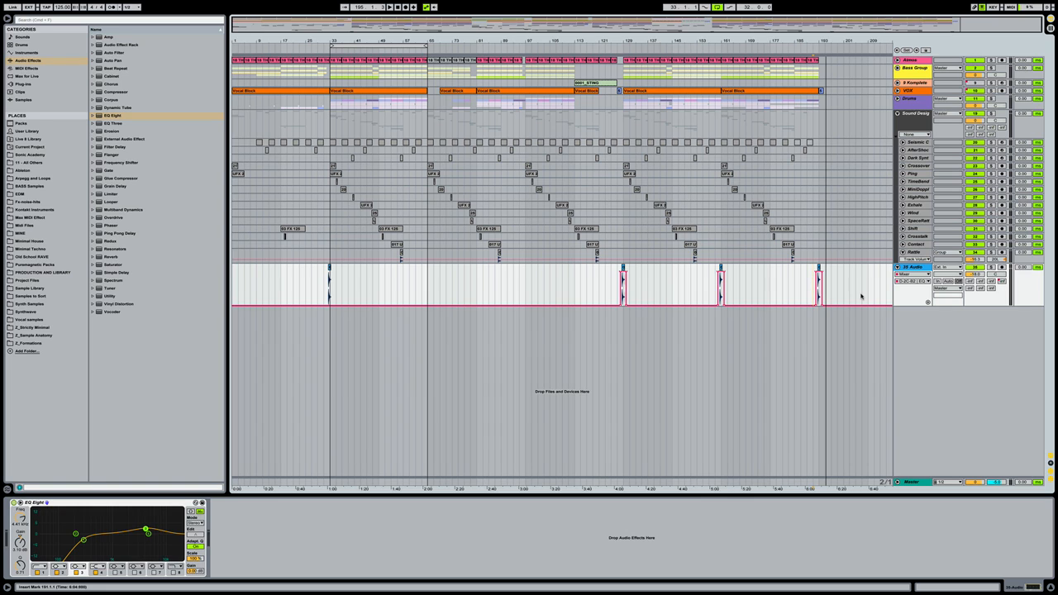
Browse Sonic Academy to UFX 2 by Sonic Academy > UFX 2 - Crashes
left_click(38, 155)
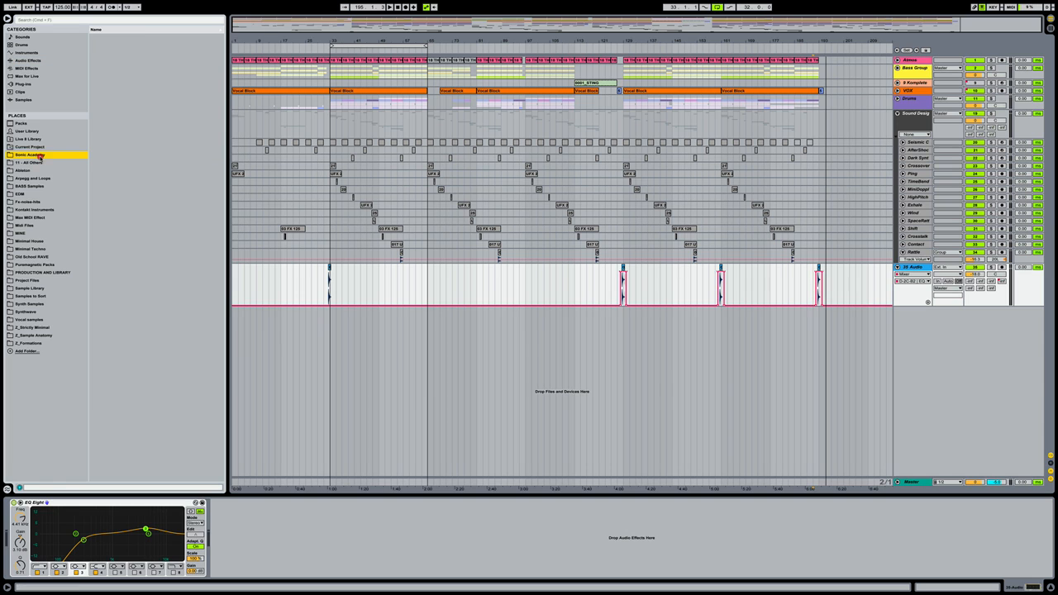
left_click(190, 147)
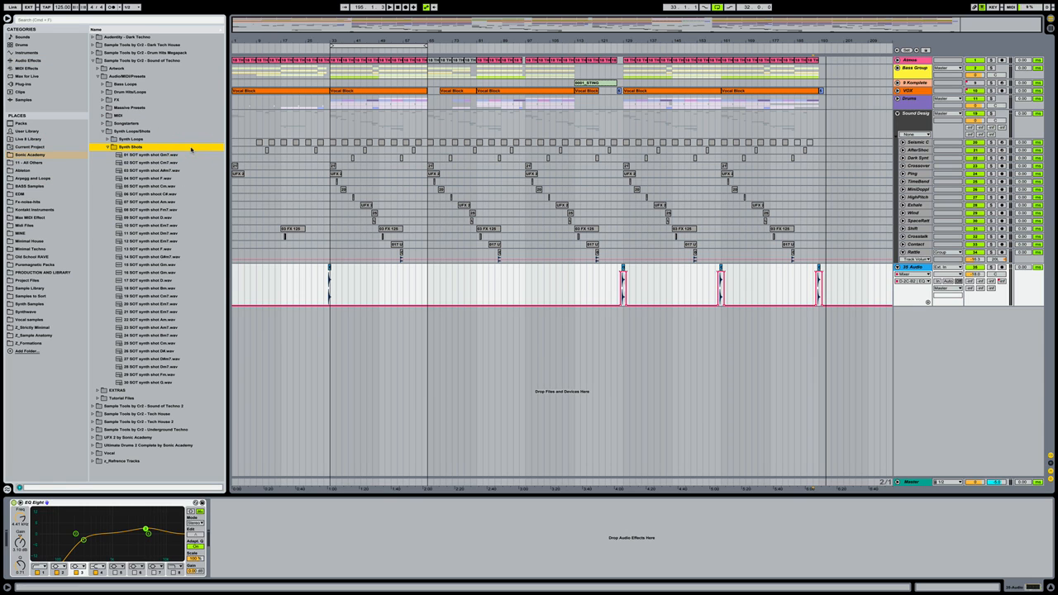
key("Left")
key("Left")
key("Left")
key("Left")
key("Left")
key("Left")
key("Left")
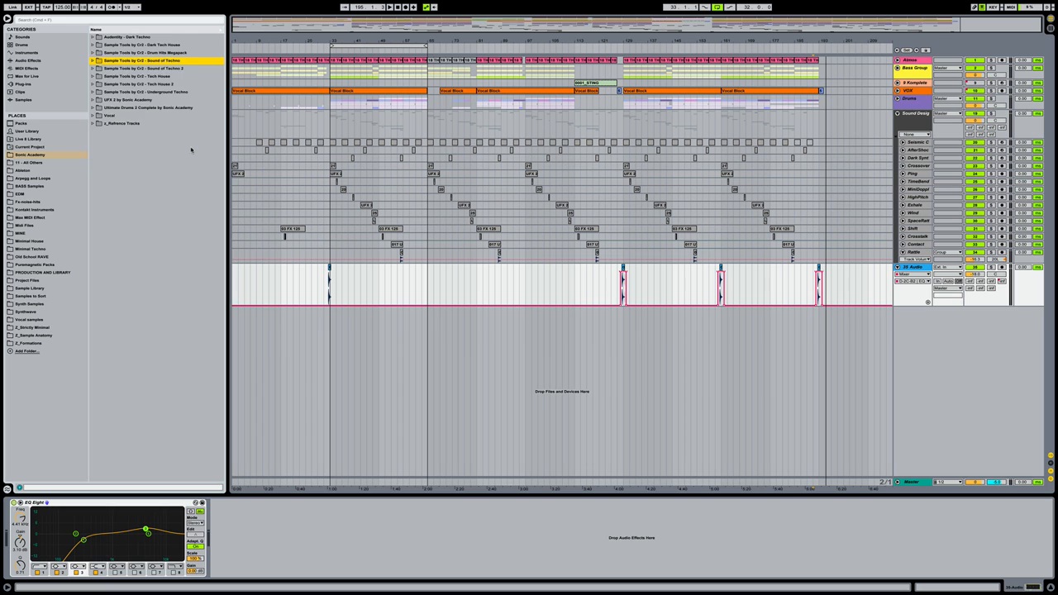
key("Down")
key("Down")
key("Down")
key("Down")
key("Down")
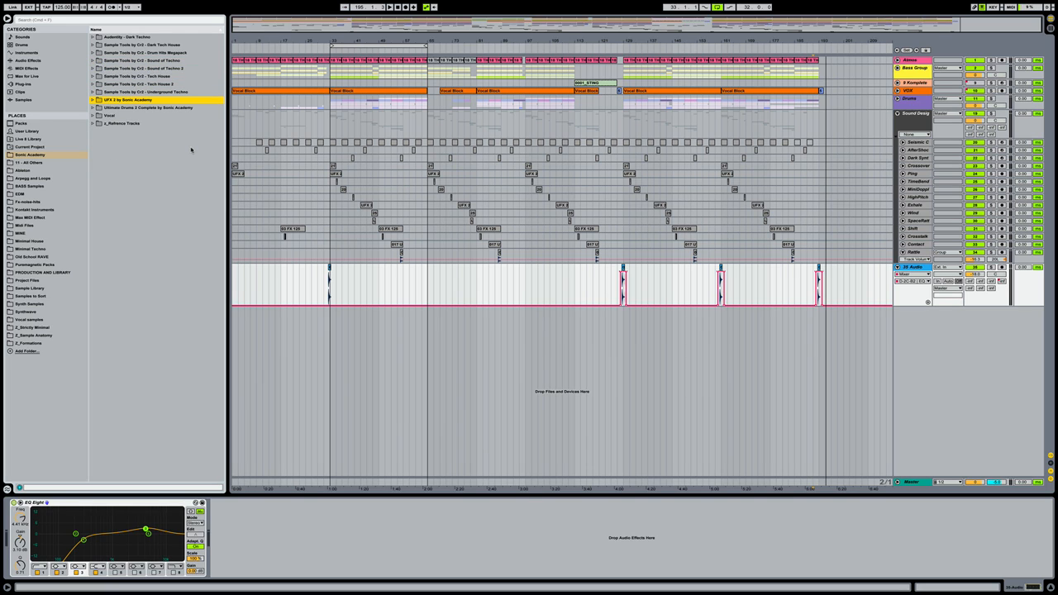
key("Right")
key("Down")
key("Down")
key("Down")
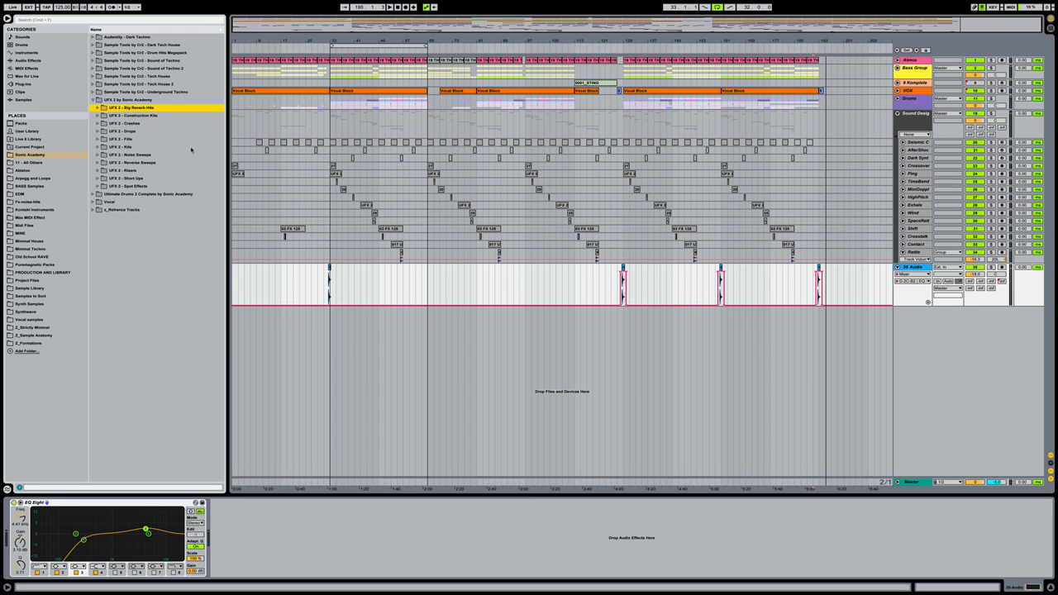
key("Right")
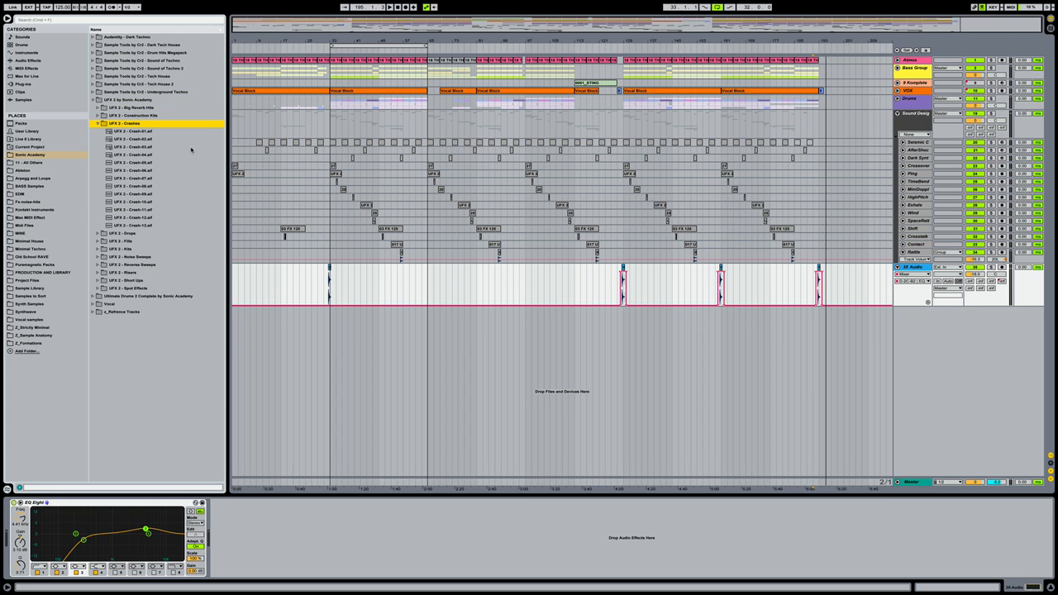
Preview the first three crash samples in the folder
key("Down")
key("Down")
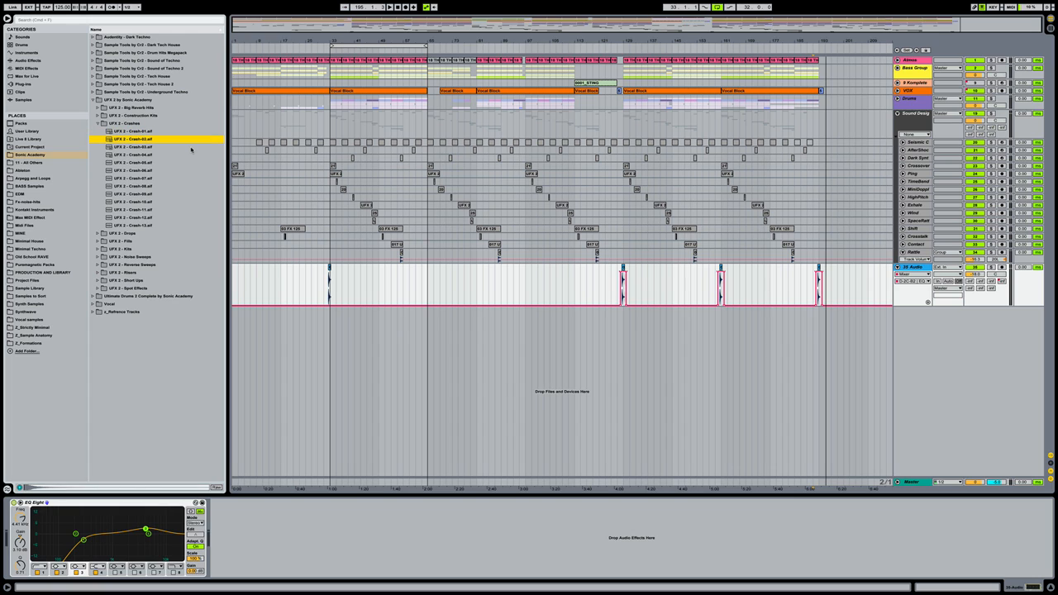
key("Down")
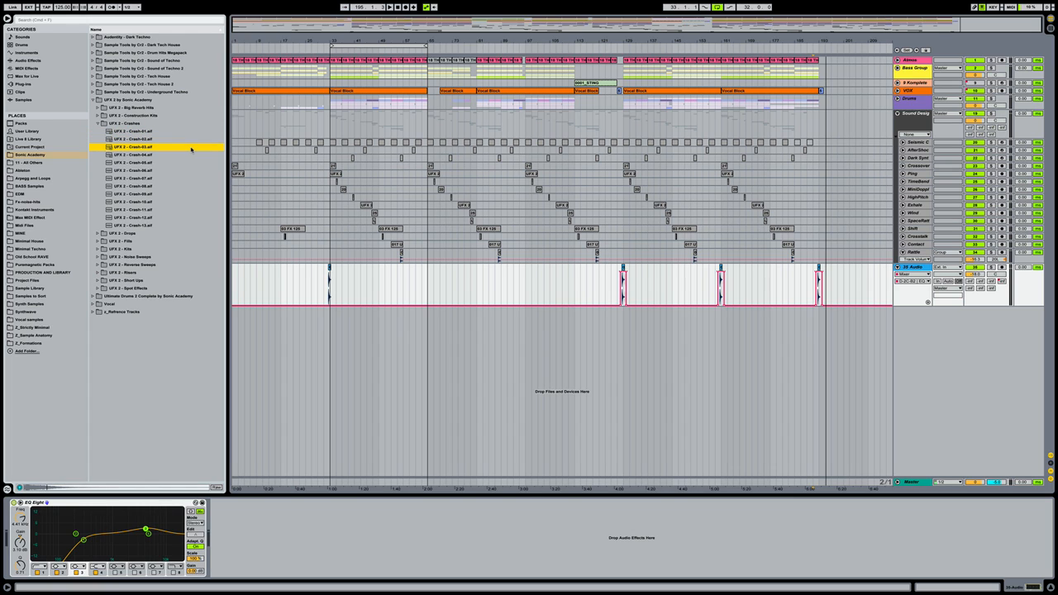
key("Down")
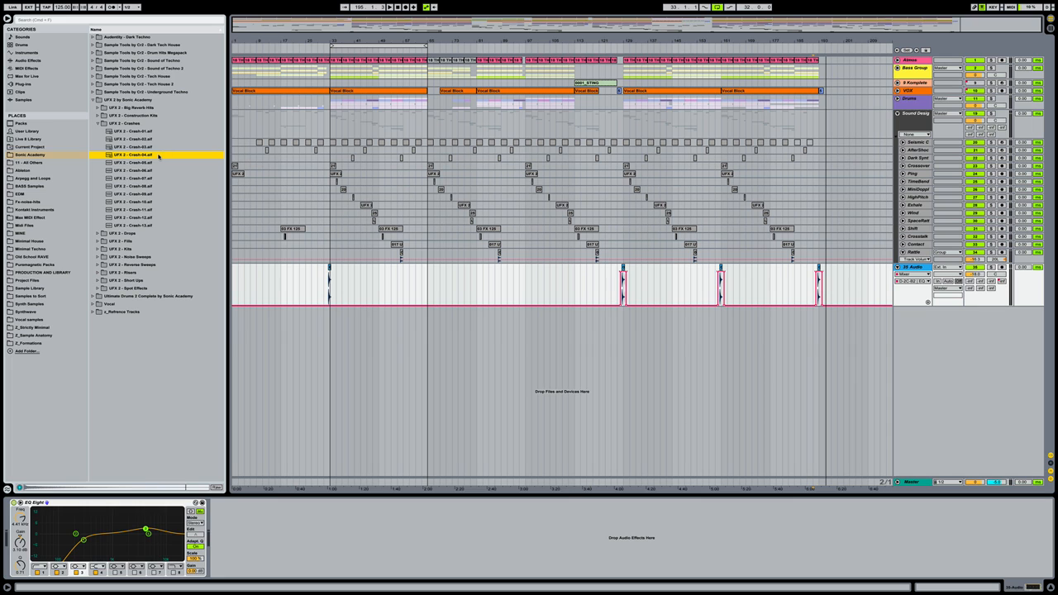
Drop Crash-04 at bar 33 on a new audio track set to -20 dB, then play from bar 29
left_click_drag(142, 156, 328, 339)
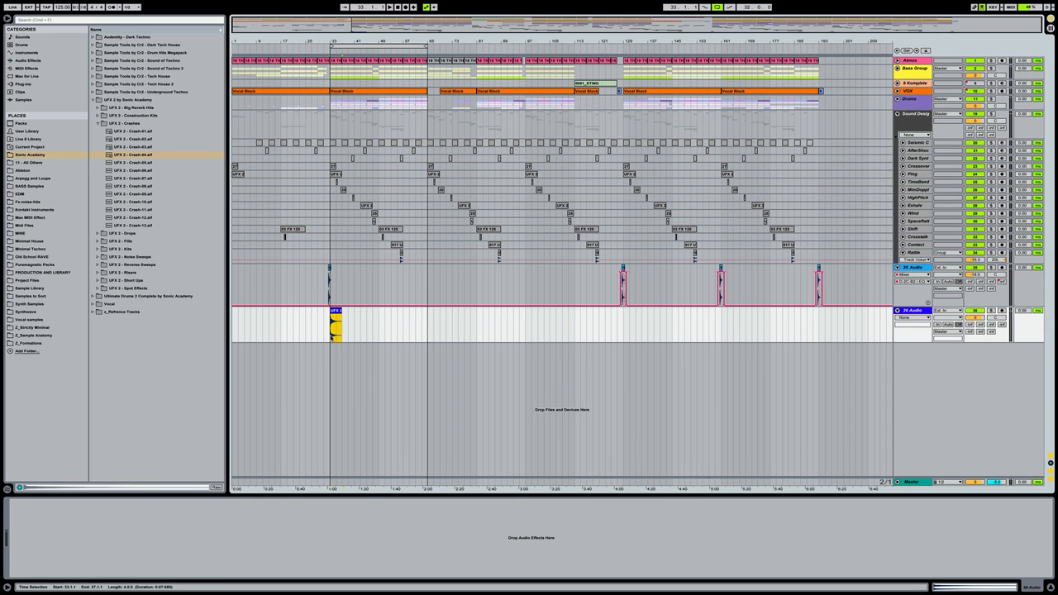
left_click(975, 317)
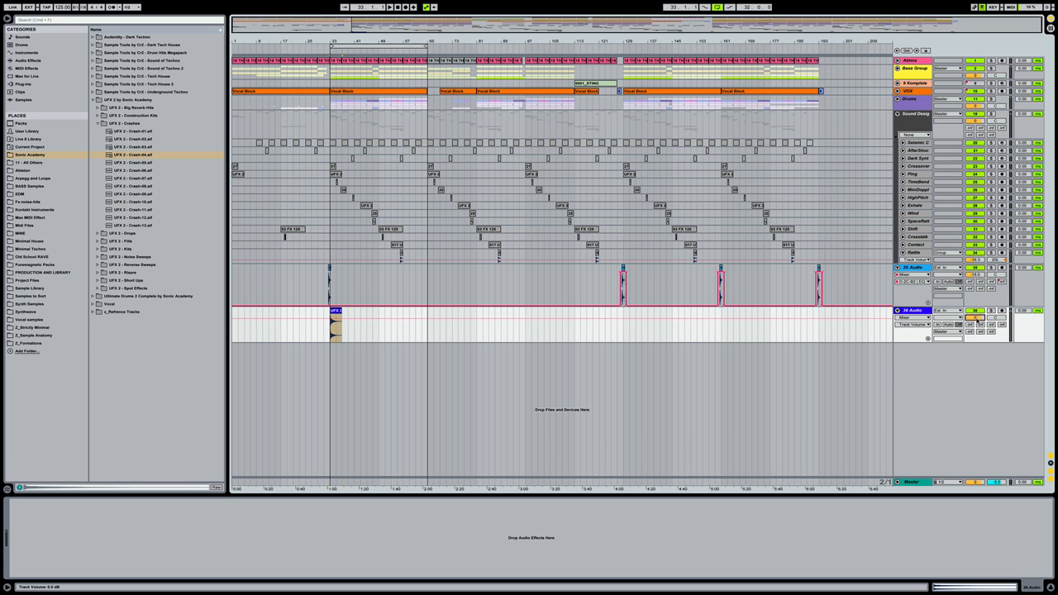
type("-20")
key("Return")
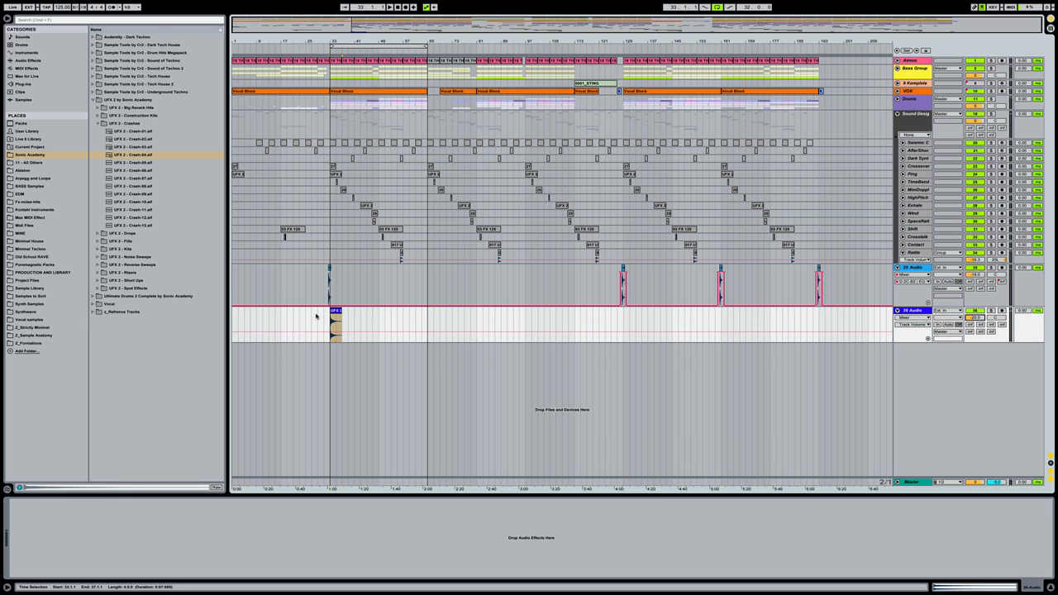
left_click(316, 317)
key("space")
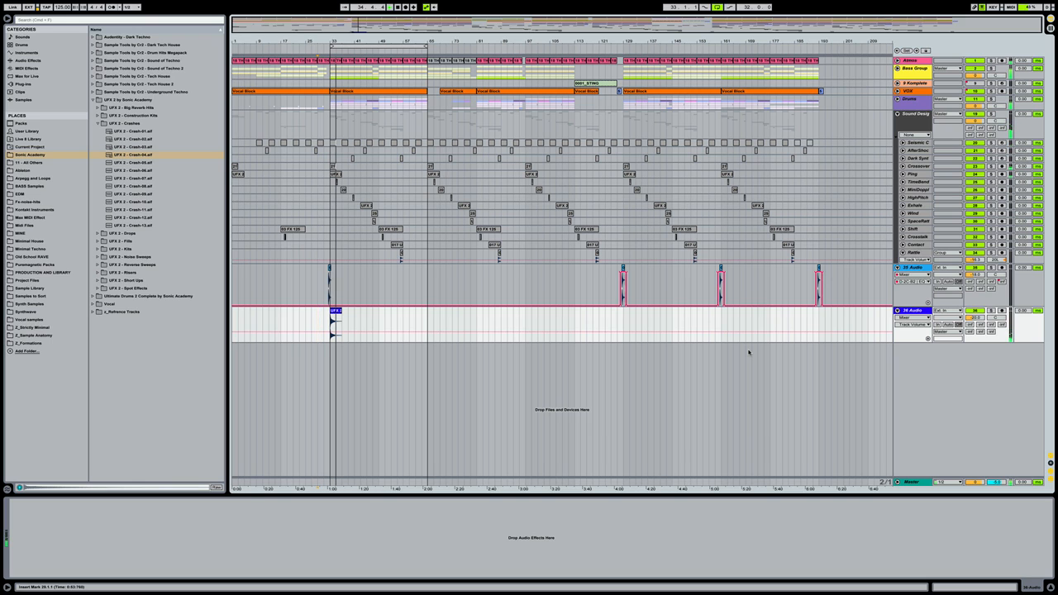
Copy the crash clip from bar 33 to bars 65, 129 and 81
left_click(338, 312)
left_click_drag(338, 311, 435, 314)
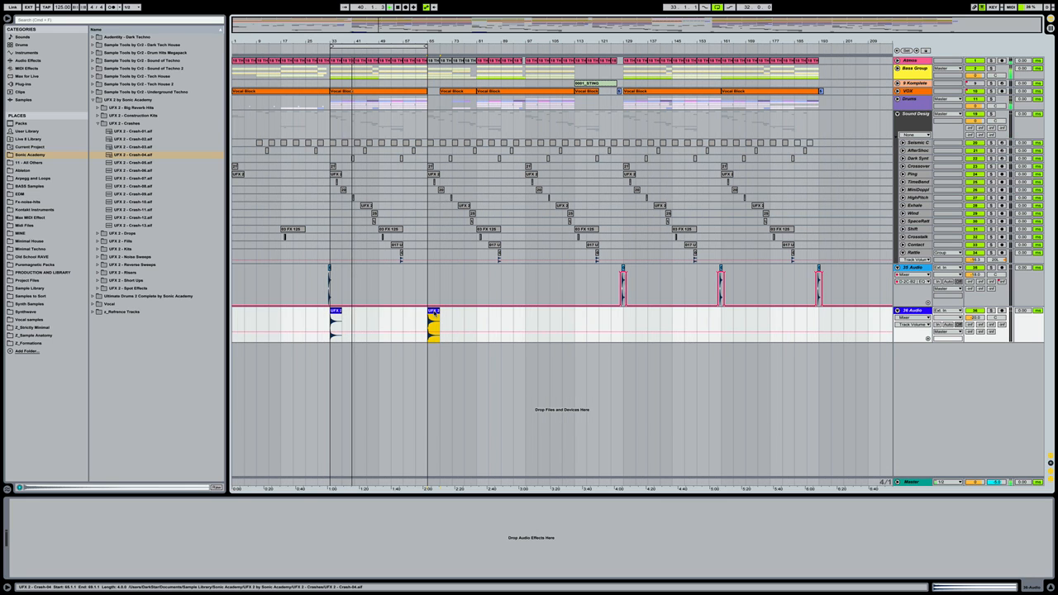
left_click_drag(432, 314, 722, 322)
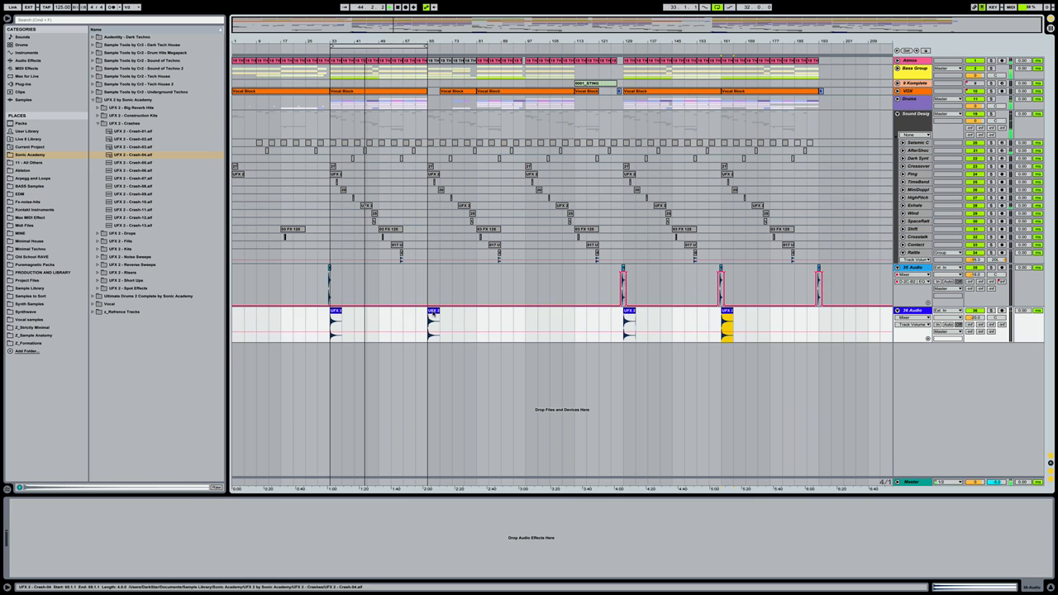
left_click_drag(433, 314, 481, 314)
left_click(415, 312)
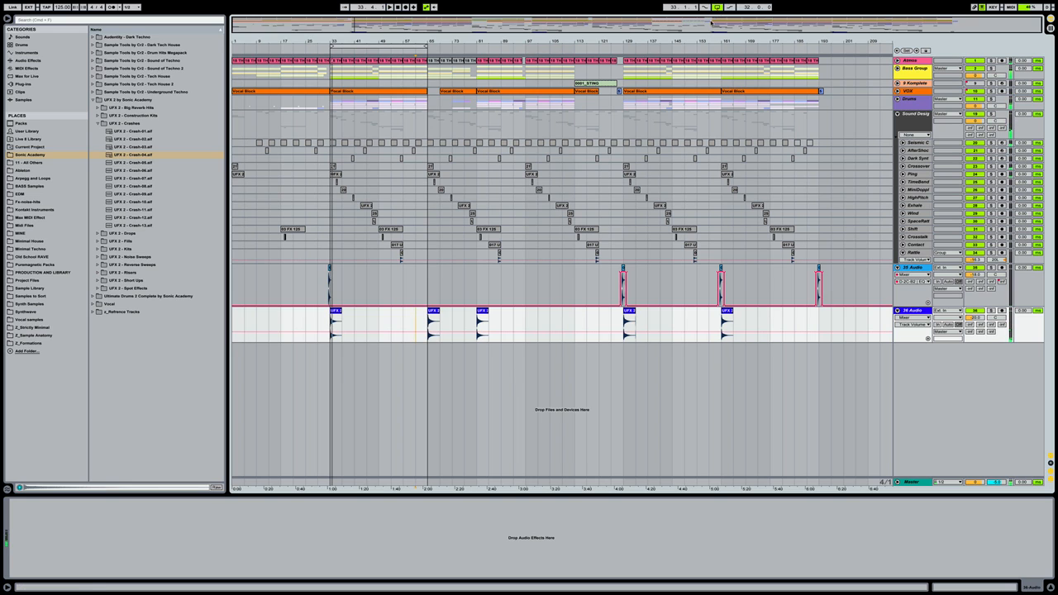
Lower the 36 Audio crash track to -23.0 dB while listening from bar 61
left_click(719, 24)
left_click(416, 309)
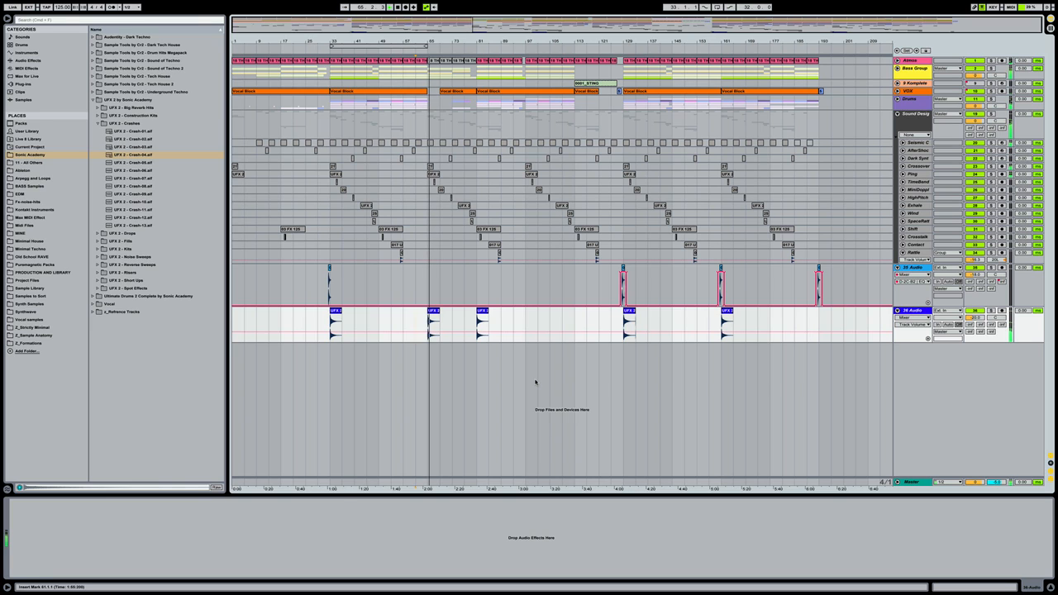
left_click_drag(976, 318, 976, 326)
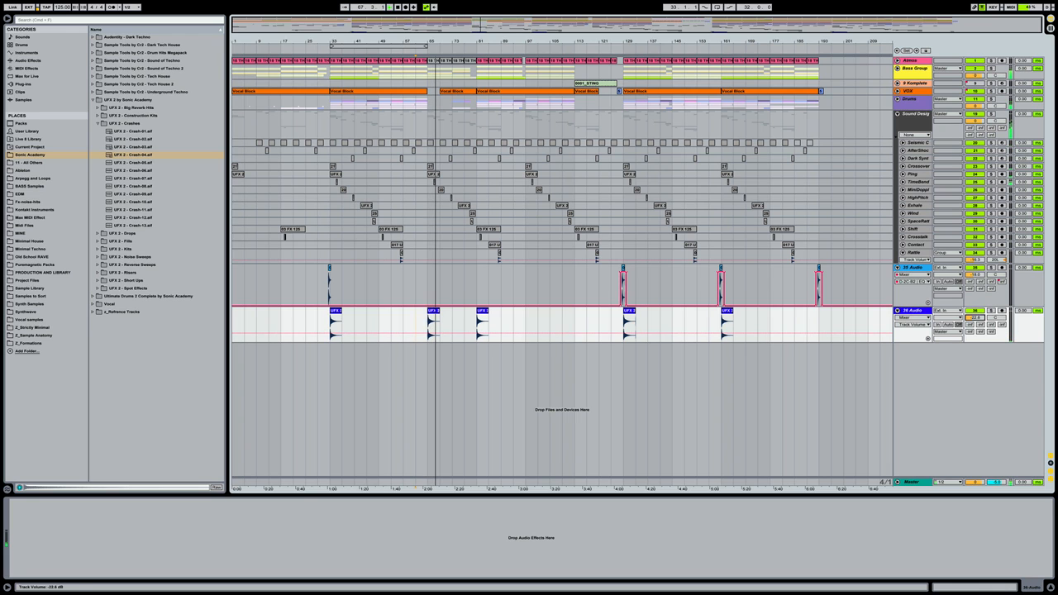
left_click(426, 321)
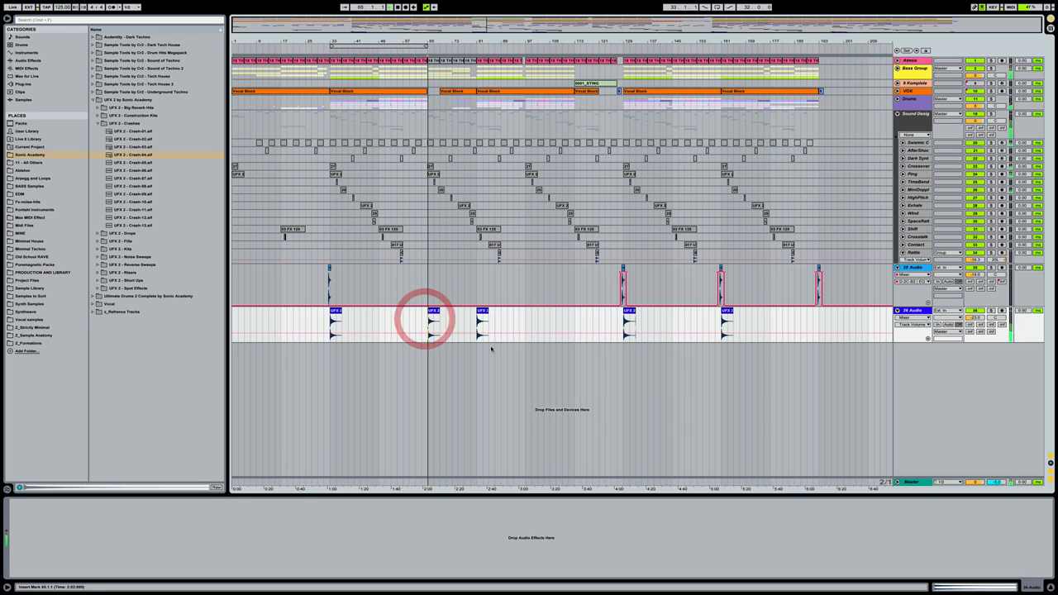
left_click(419, 314)
left_click_drag(976, 318, 976, 321)
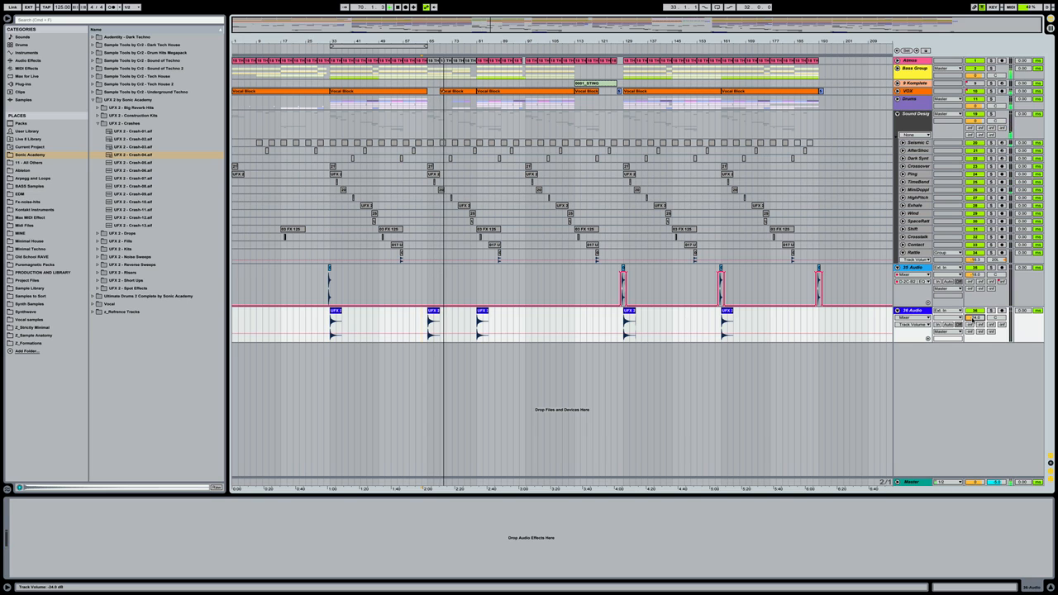
Stop playback and save the Set
key("space")
left_click(841, 376)
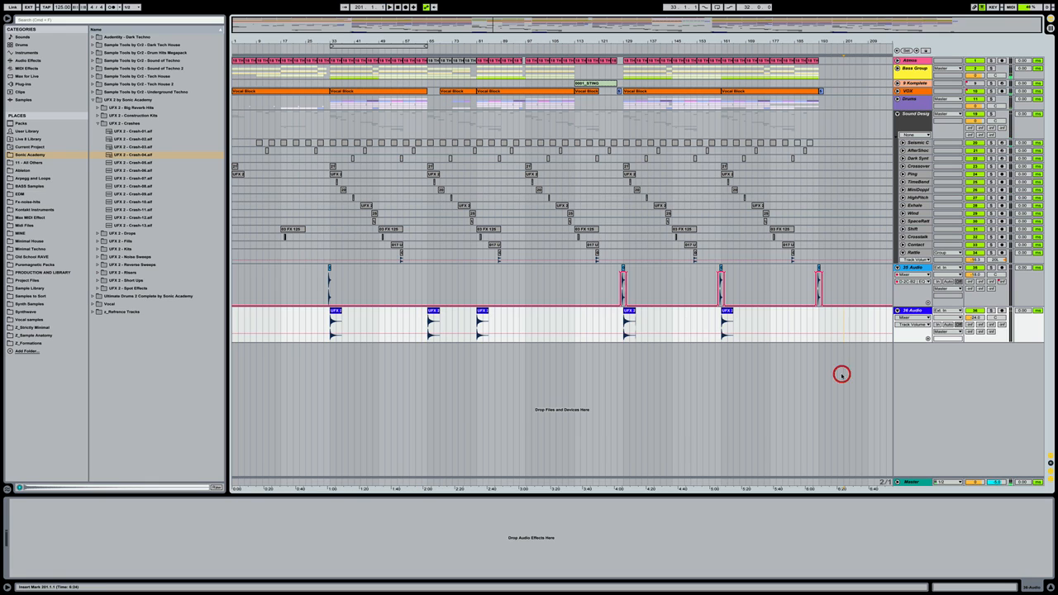
key("super+s")
Browse into UFX 2 by Sonic Academy > UFX 2 - Short Ups and preview Short Ups_01 and Short Ups_02
left_click(195, 156)
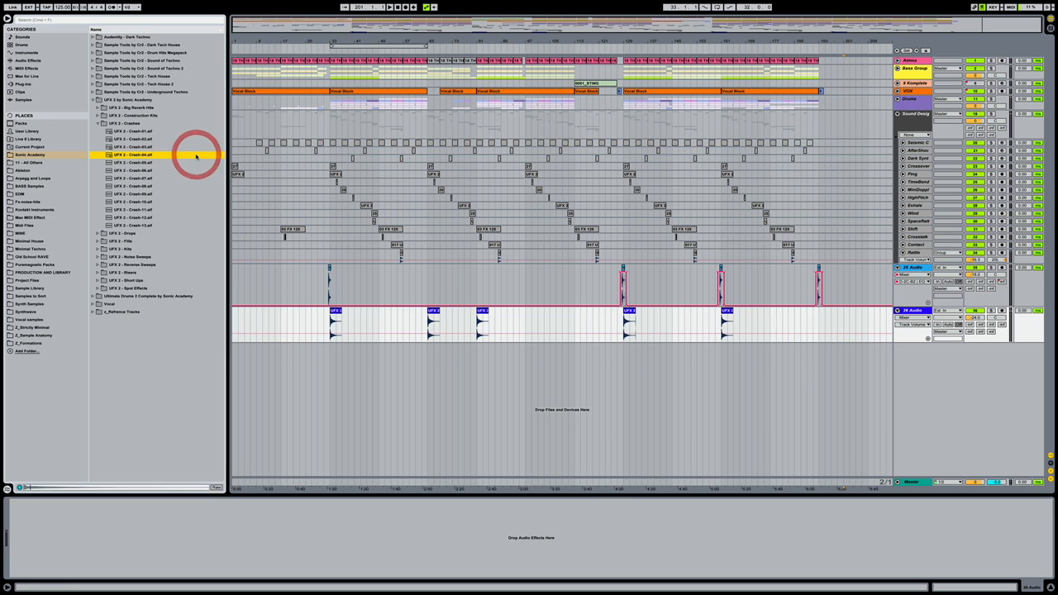
key("Left")
key("Left")
key("Left")
key("Left")
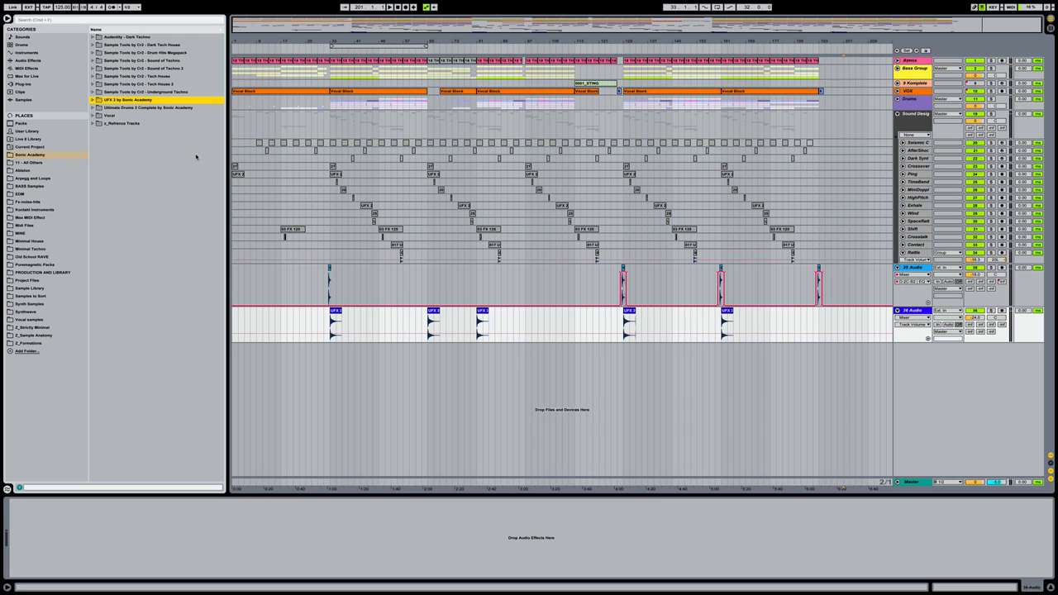
key("Right")
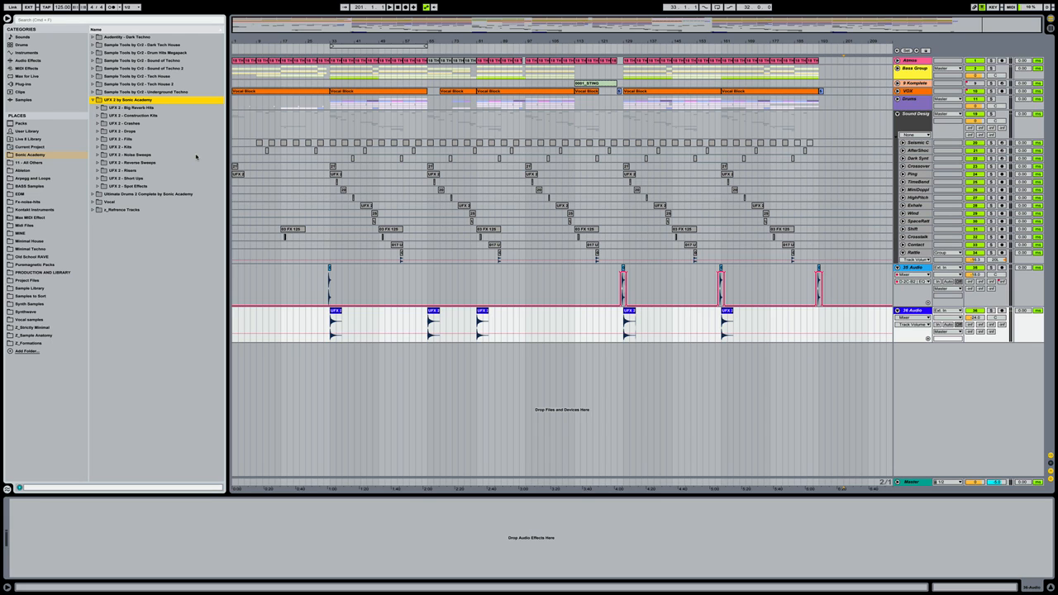
key("Down")
key("Down")
key("Down")
key("Down")
key("Down")
key("Down")
key("Down")
key("Down")
key("Down")
key("Down")
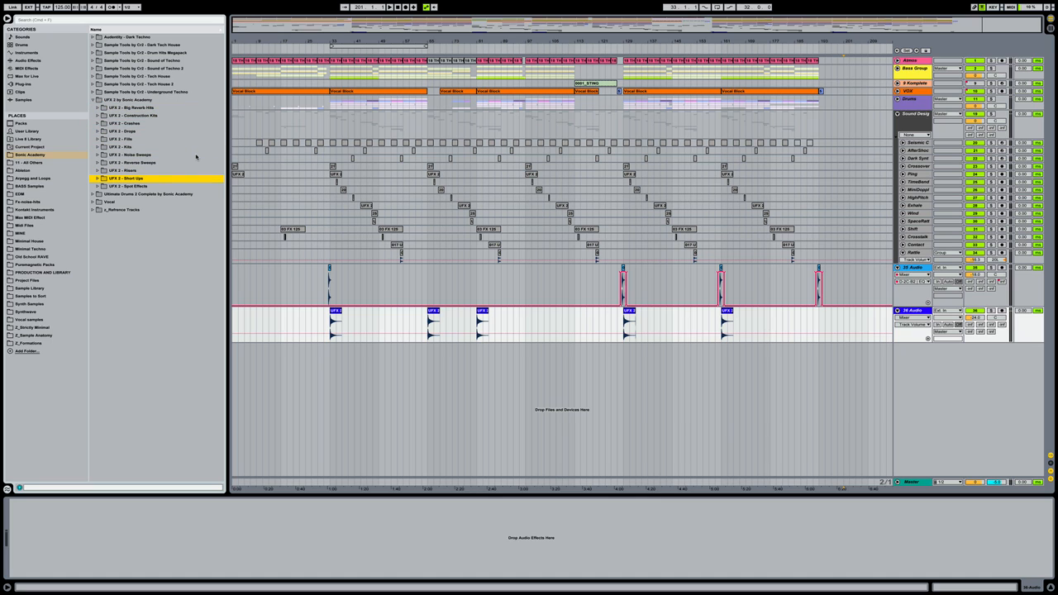
key("Right")
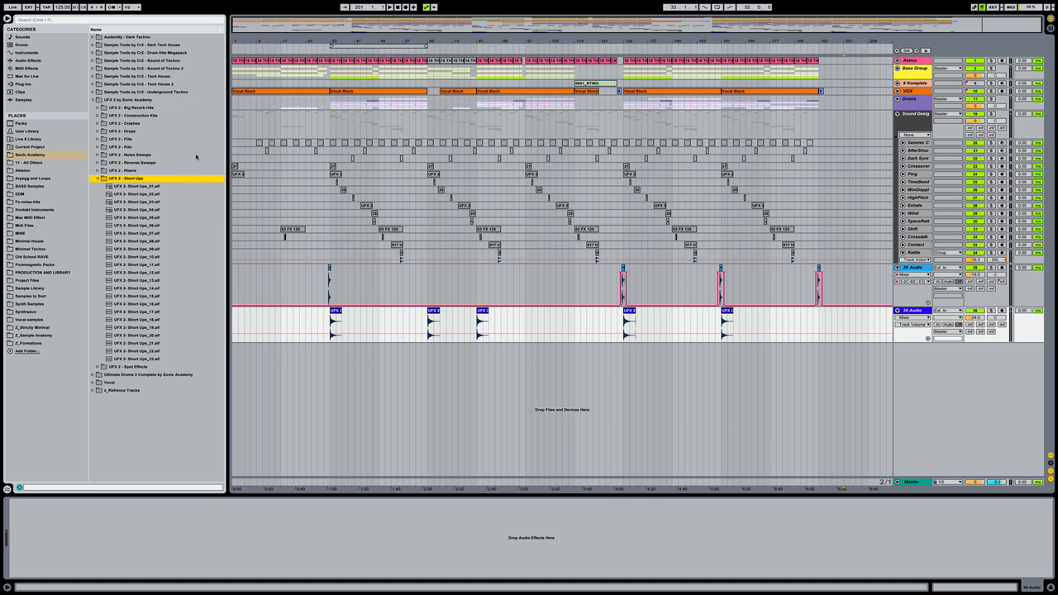
key("Down")
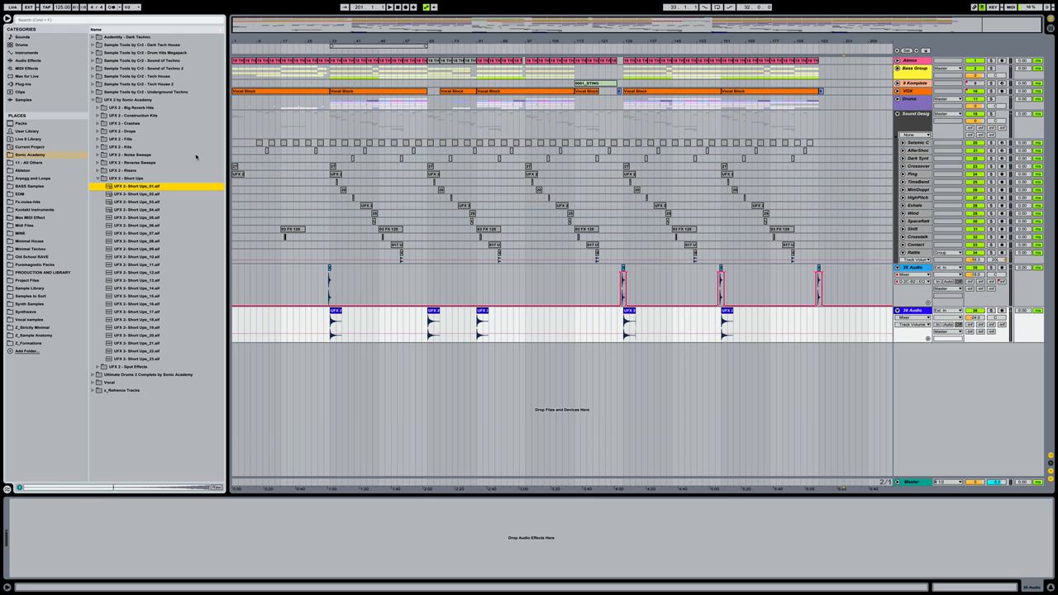
key("Down")
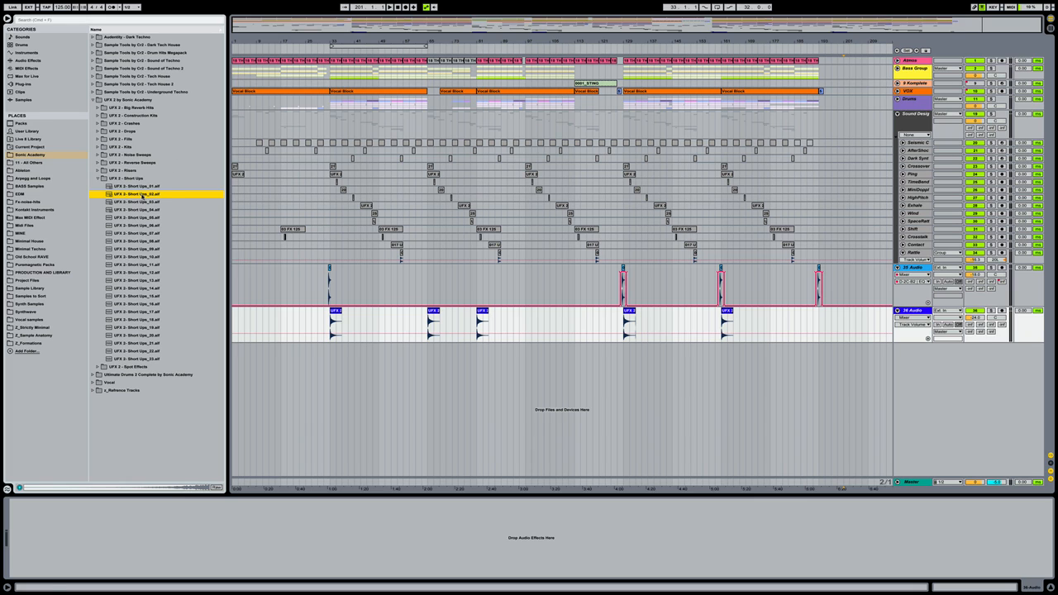
Drop Short Ups_02 onto a new audio track 37, lower its volume, and set a 4-bar grid
left_click_drag(142, 196, 427, 372)
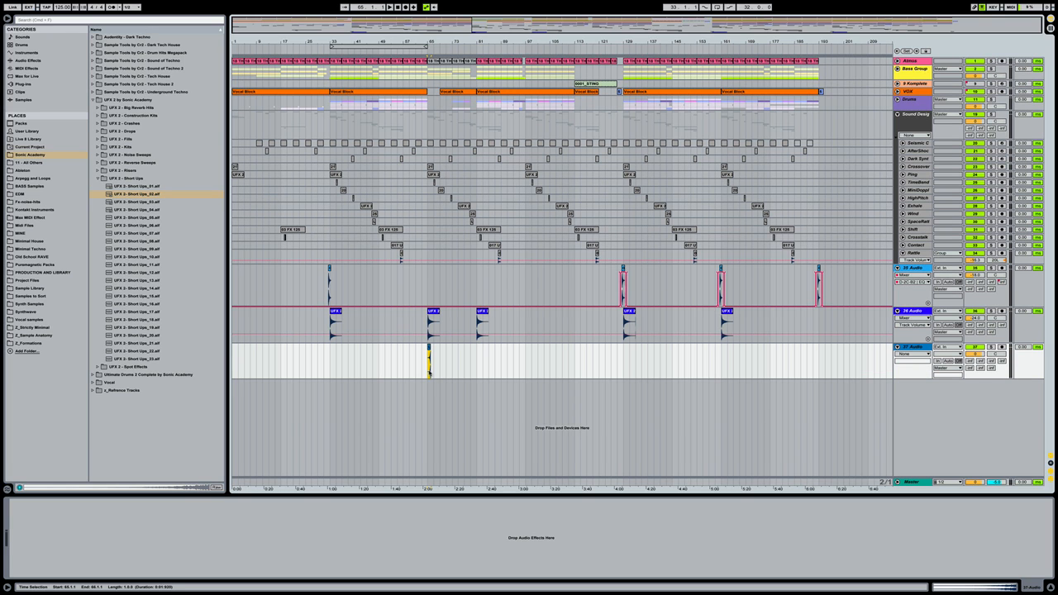
left_click_drag(974, 353, 973, 380)
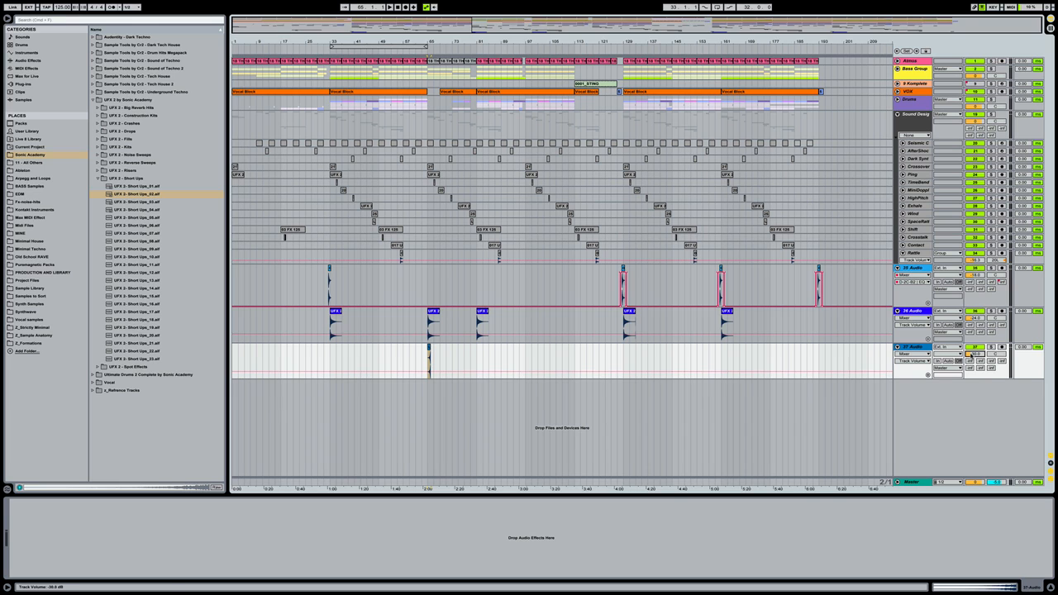
left_click(444, 356)
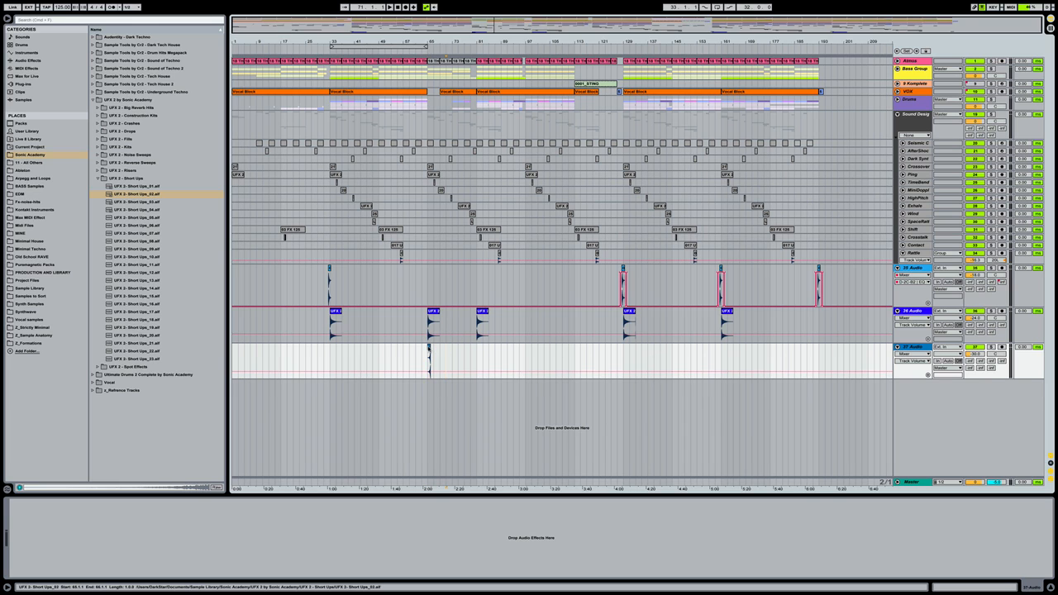
key("ctrl+2")
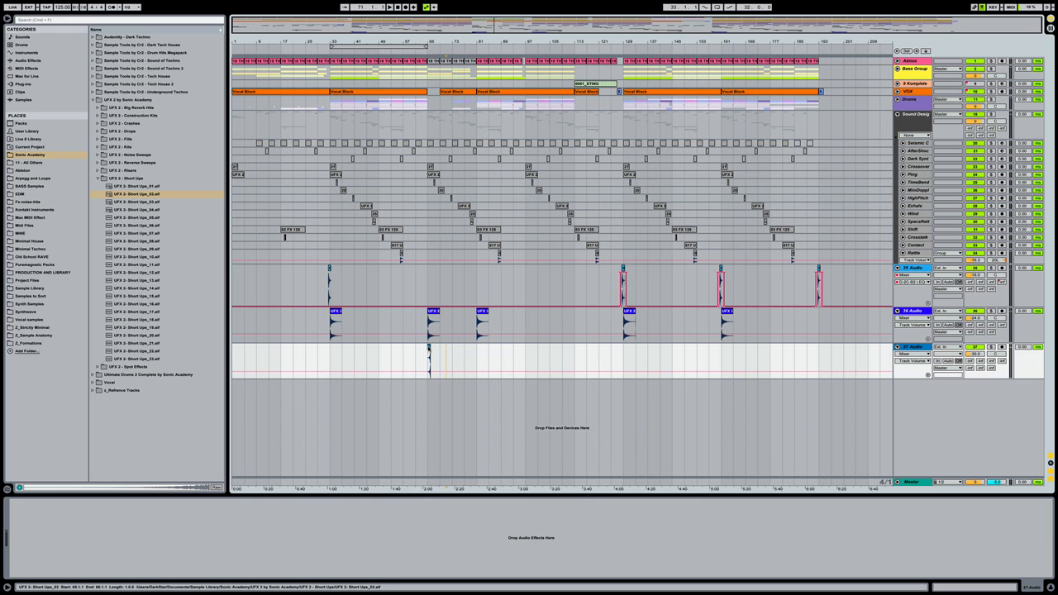
Move the Short Ups_02 clip so it starts at bar 48
left_click(428, 351)
key("z")
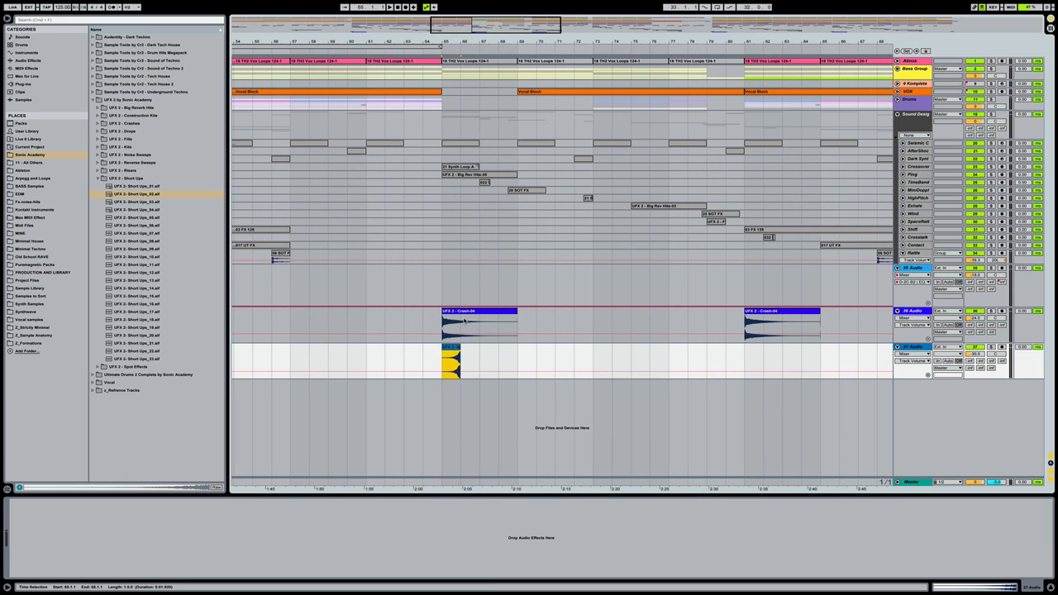
left_click(451, 351)
left_click_drag(451, 347, 433, 347)
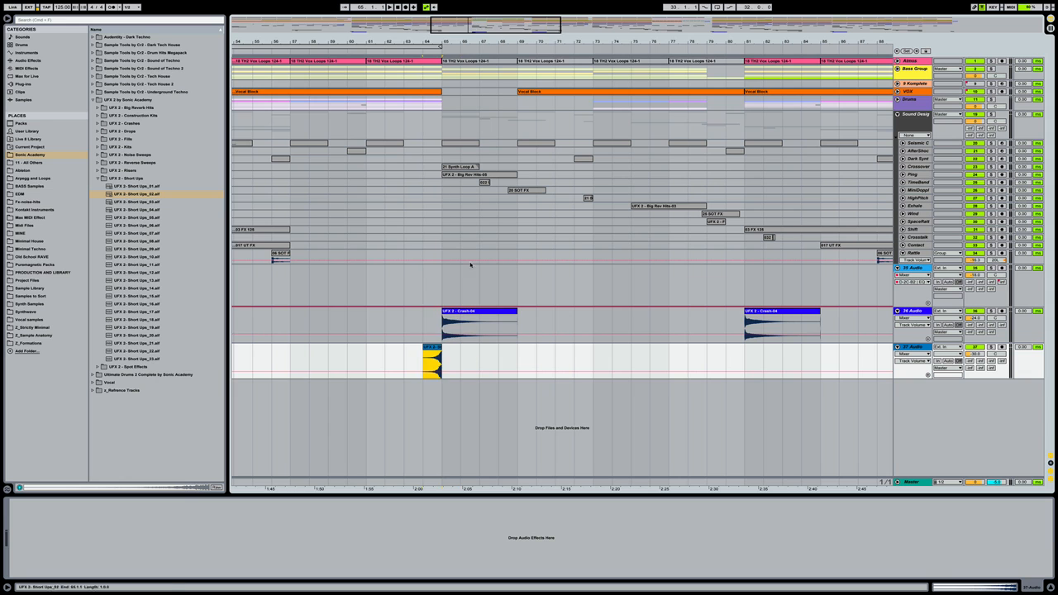
left_click_drag(470, 42, 431, 8)
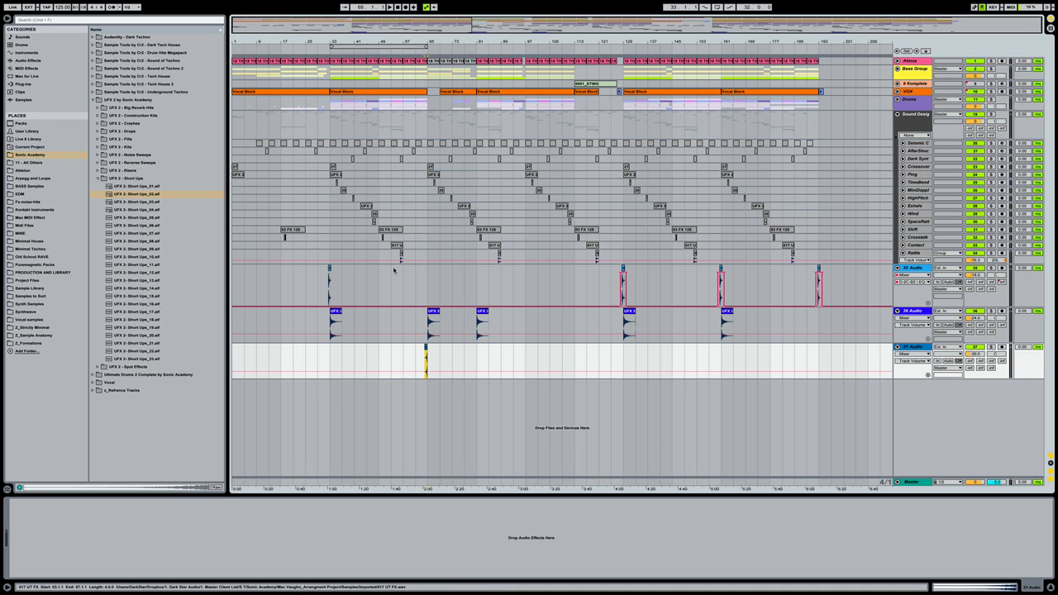
left_click_drag(426, 348, 376, 350)
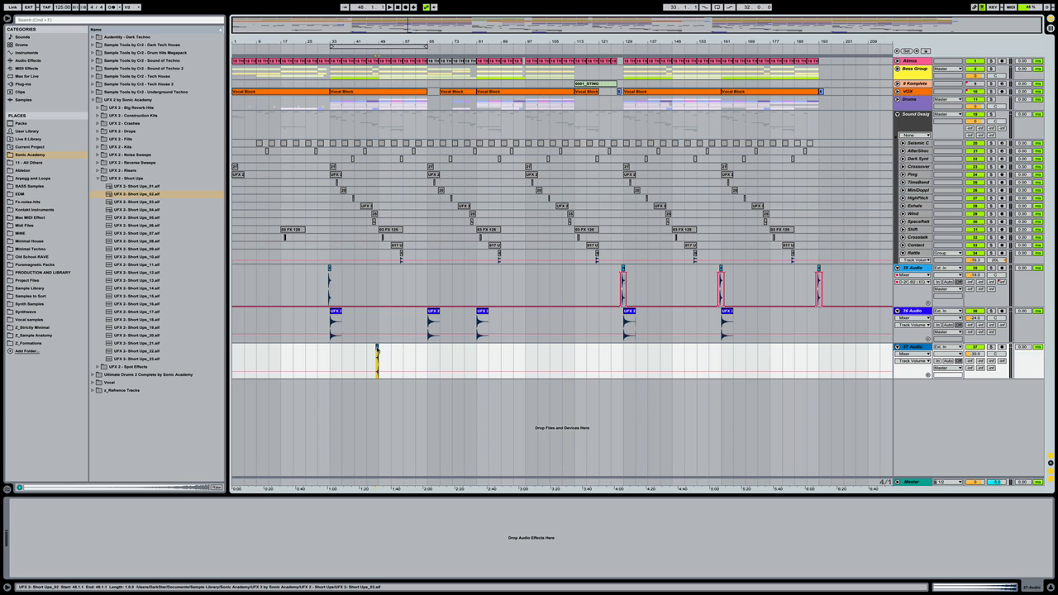
Select the Short Ups_02 clip for copying and mark bar 113 as the destination
left_click(366, 351)
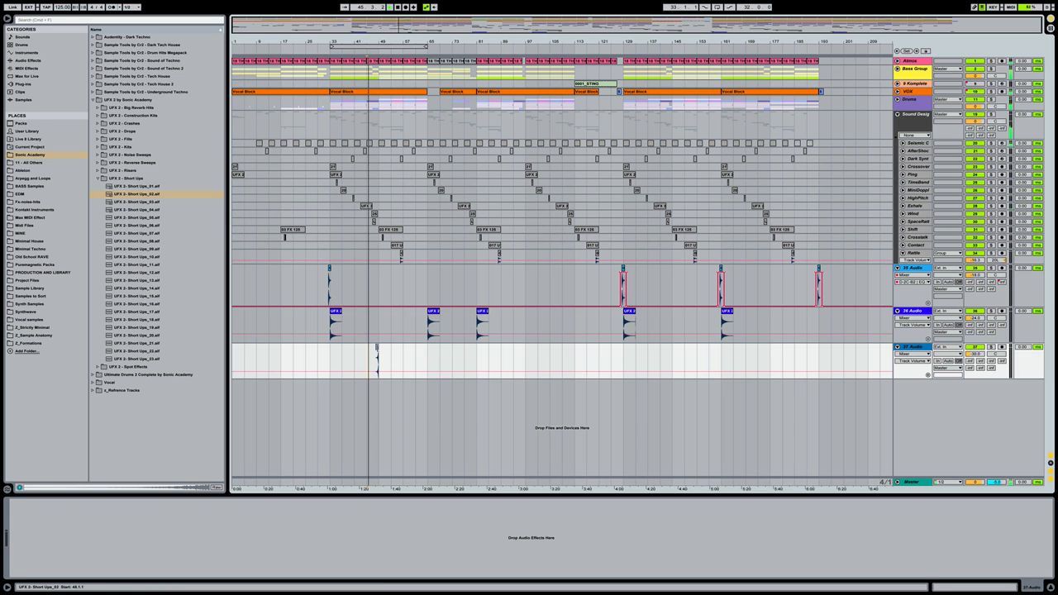
left_click(376, 348)
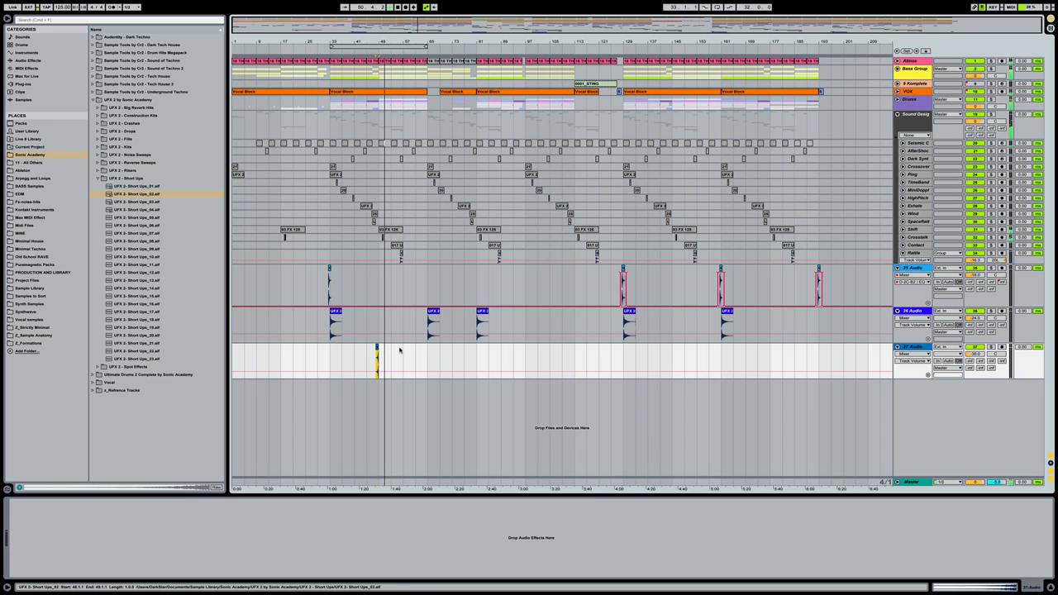
left_click(572, 359)
Paste the hit at bar 113, raise track 37's volume by 1 dB, and play from bar 47
key("super+v")
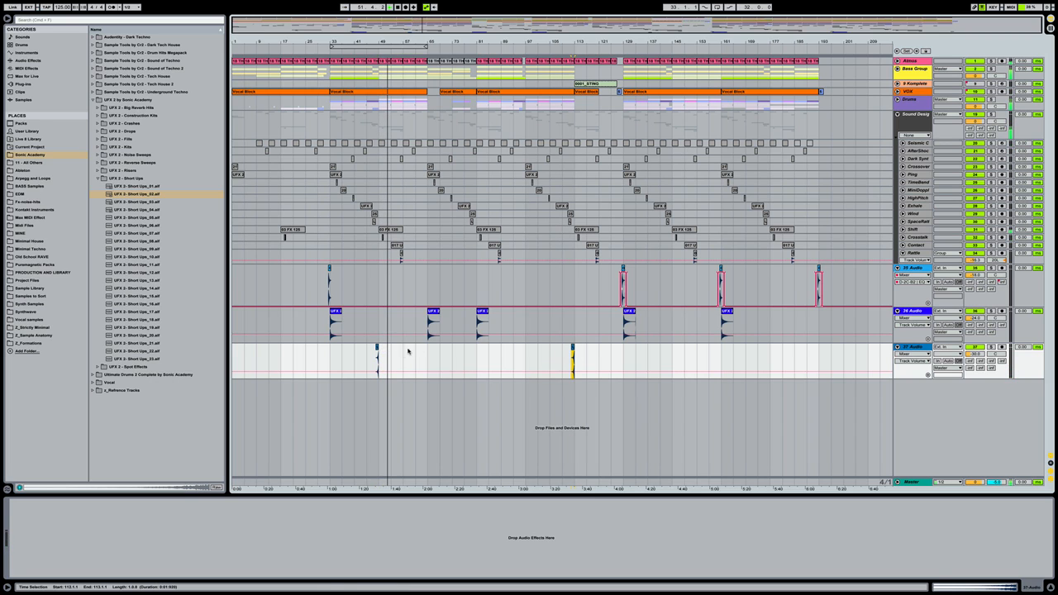
left_click(374, 356)
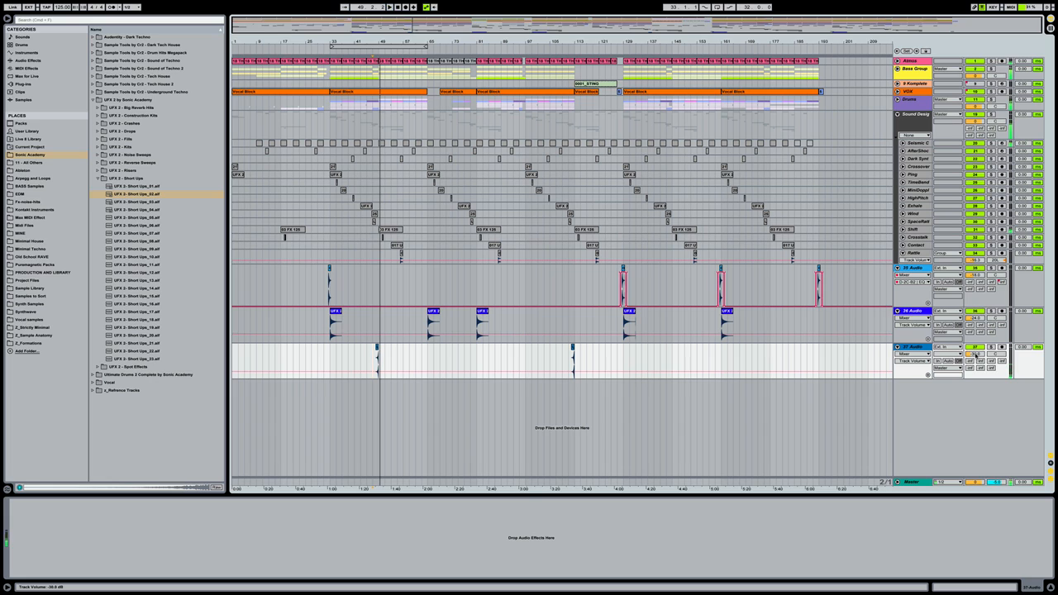
left_click_drag(975, 354, 974, 352)
key("space")
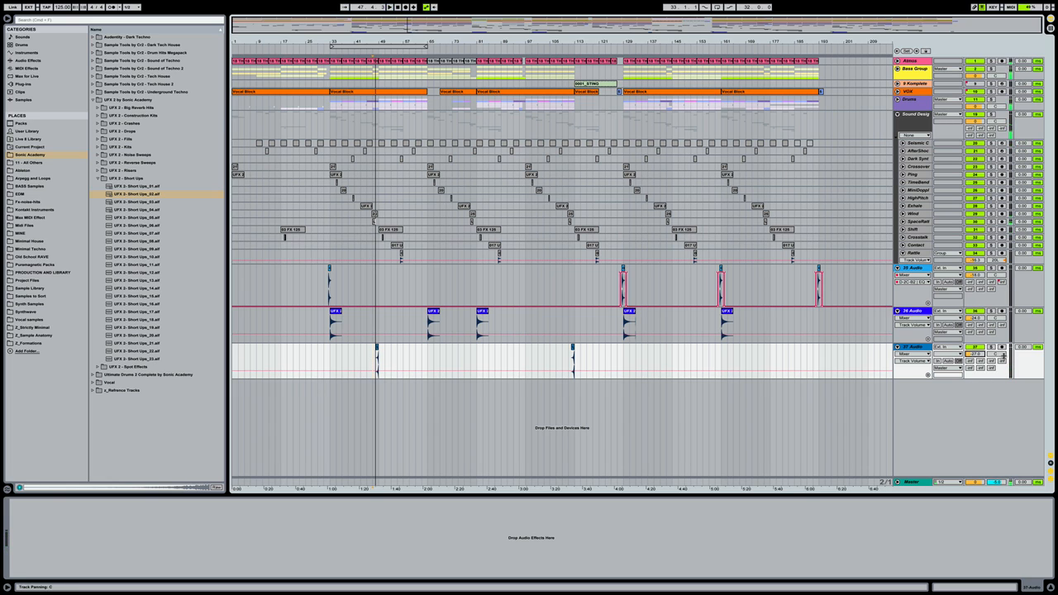
Turn track 37's send D fully up and audition the hits around bars 47 and 111
left_click_drag(1000, 360, 1001, 329)
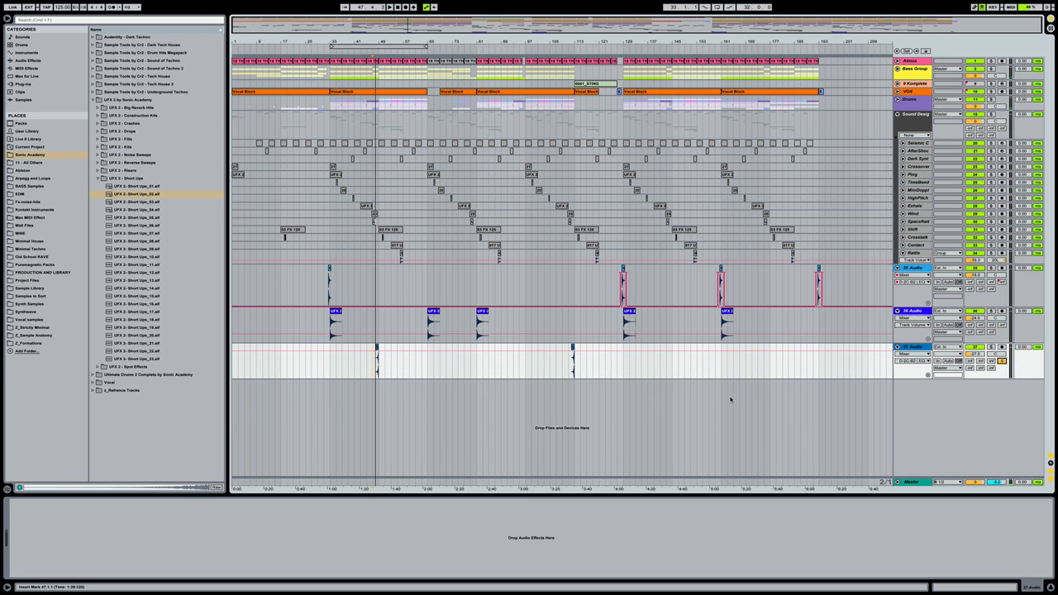
key("space")
key("space")
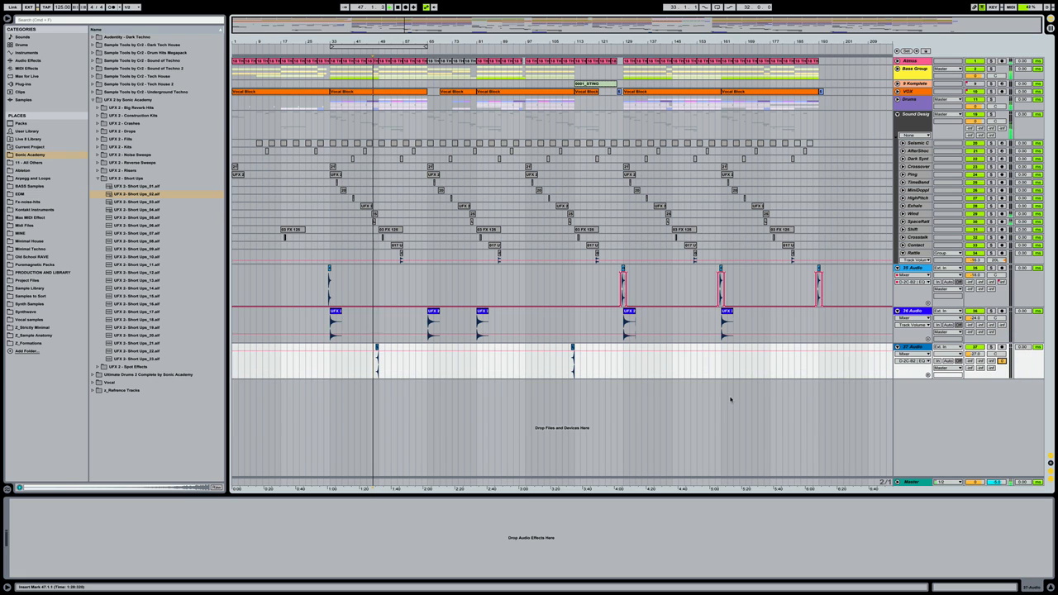
left_click(975, 354)
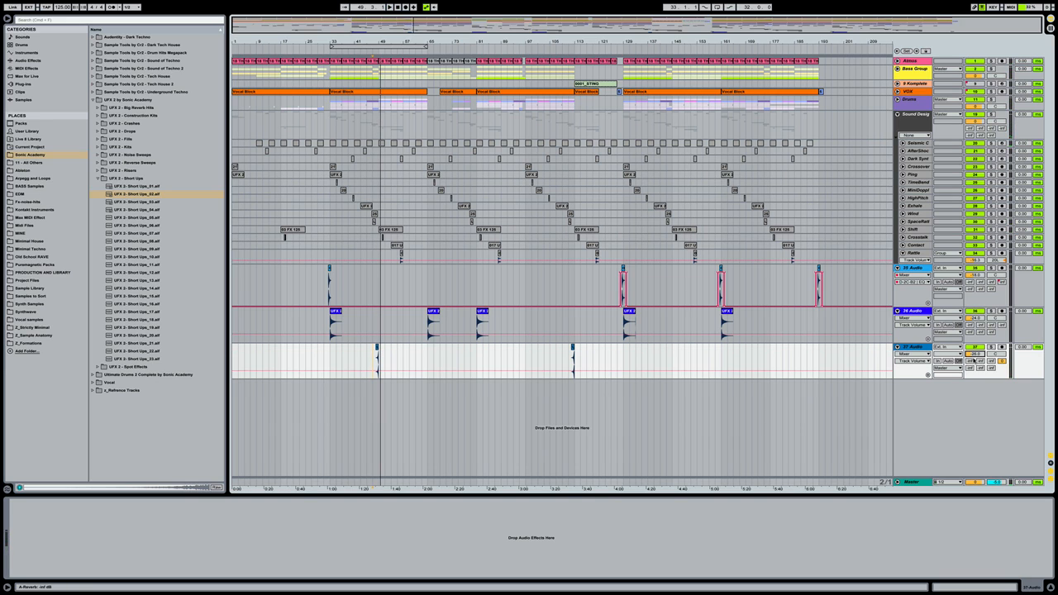
left_click(371, 348)
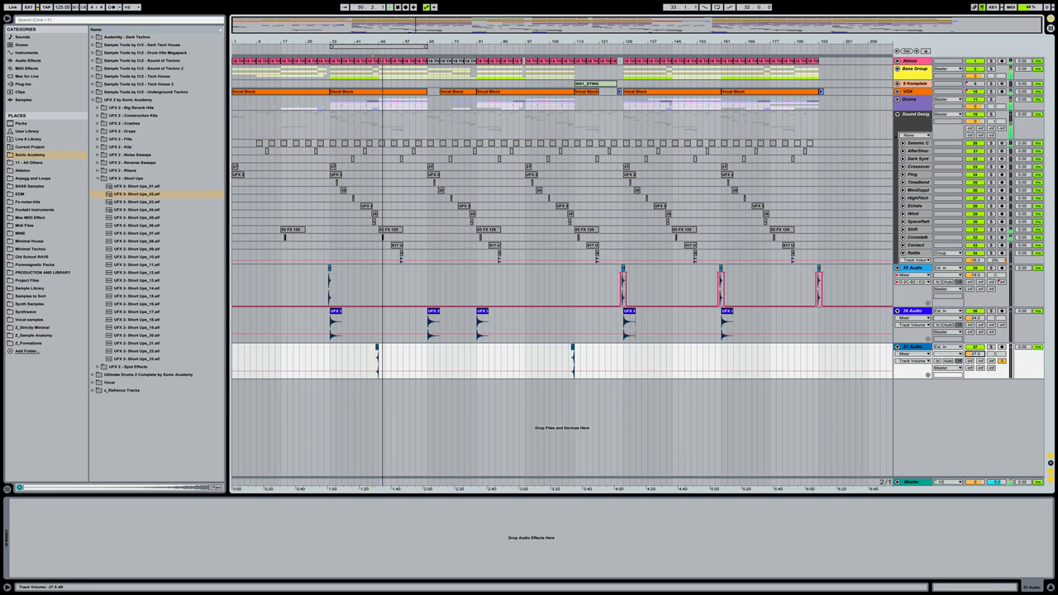
left_click(573, 363)
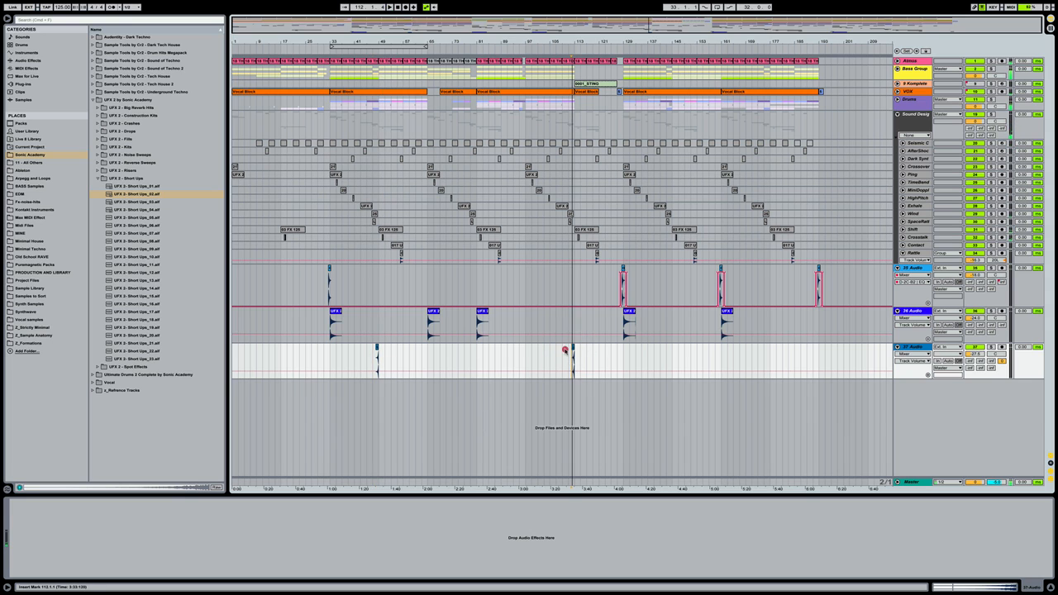
left_click(570, 364)
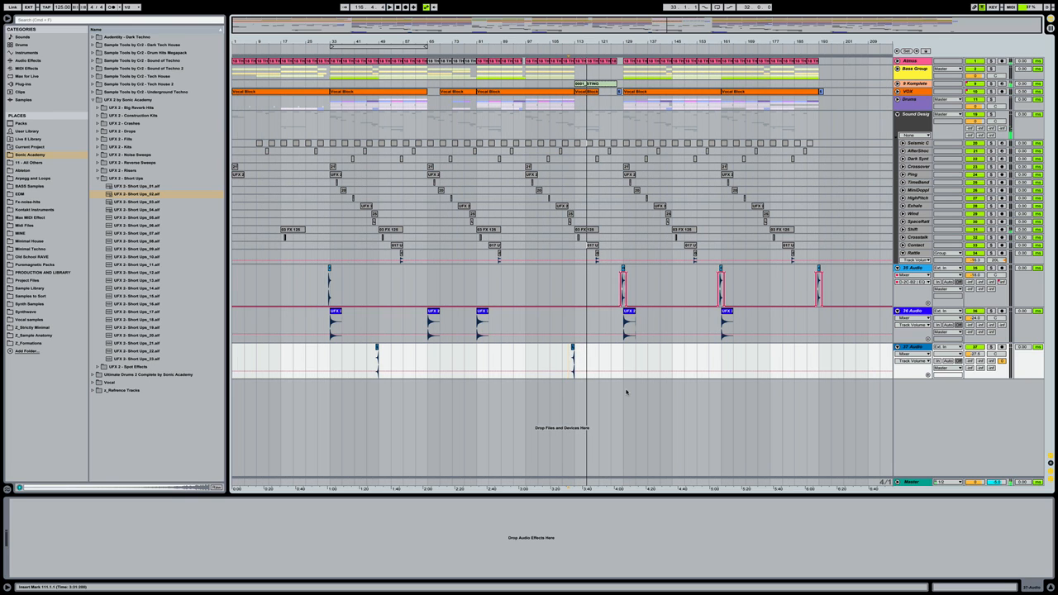
left_click(626, 391)
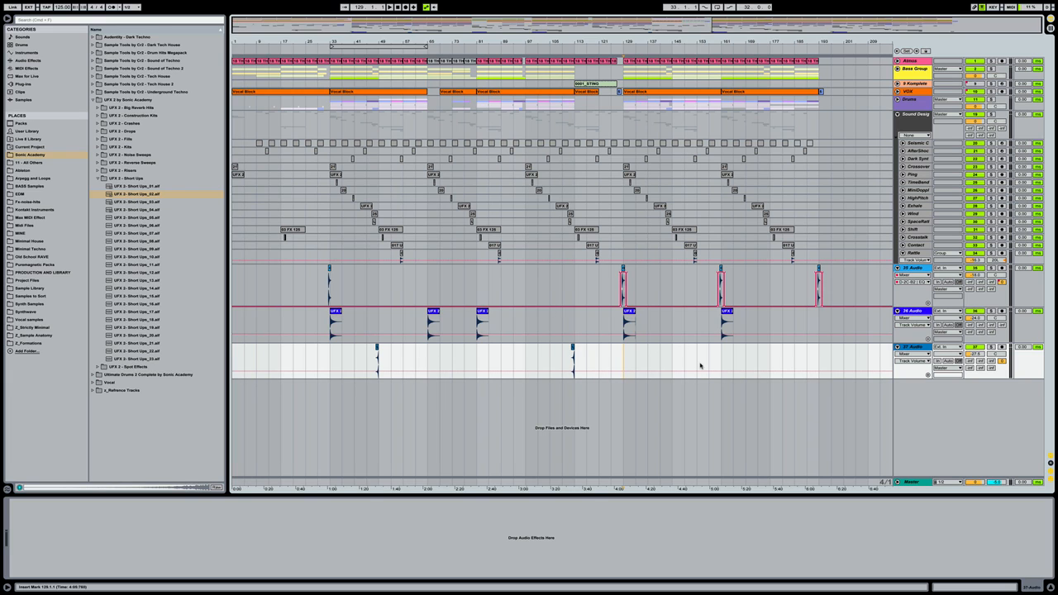
Find MOFO Riser-02 in the UFX 2 - Risers folder and drop it on a new track at bar 41
left_click(203, 198)
key("Left")
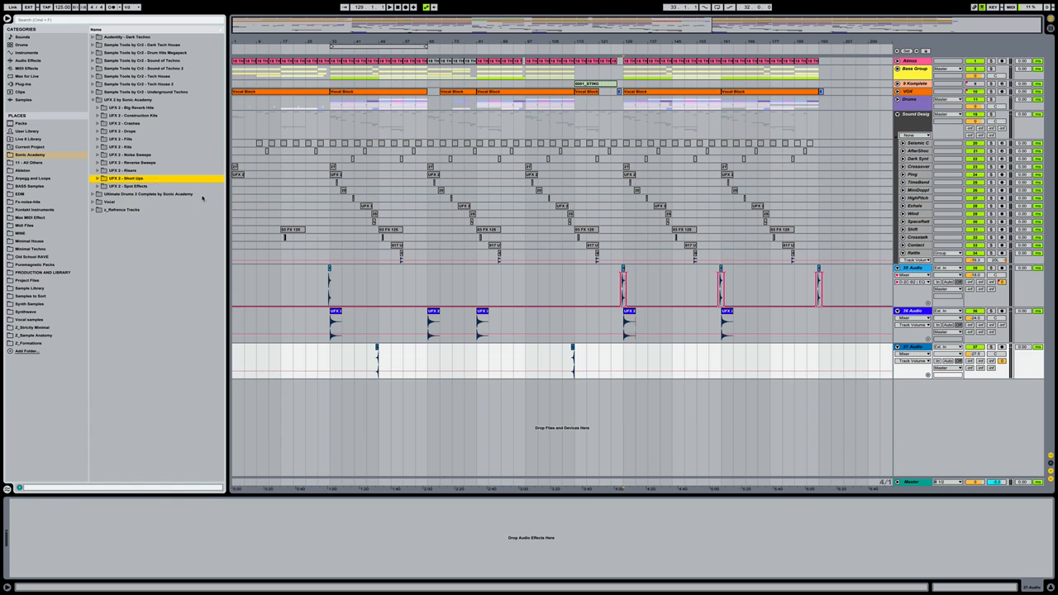
key("Up")
key("Right")
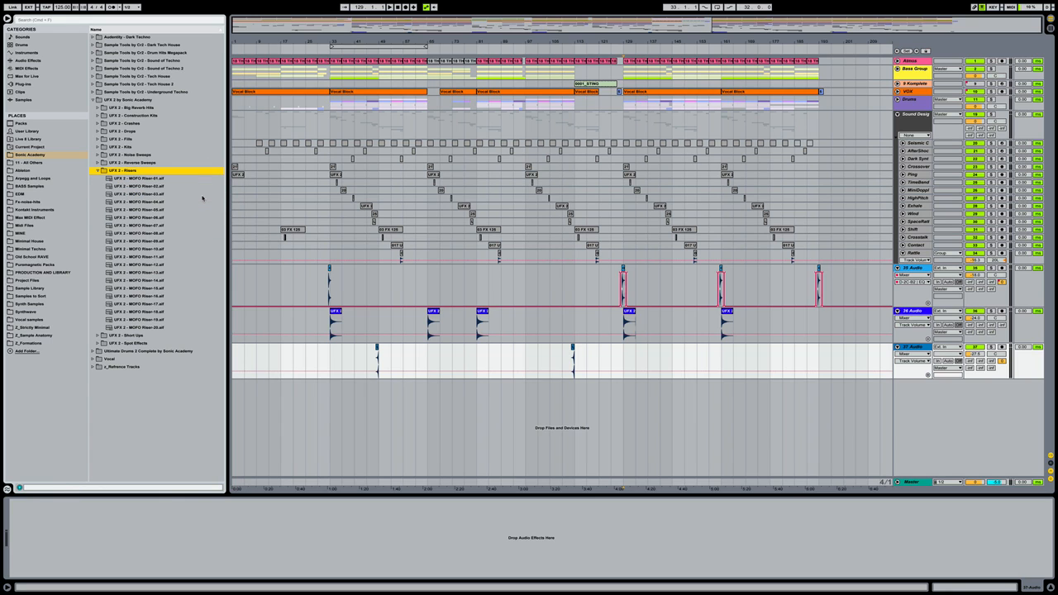
key("Down")
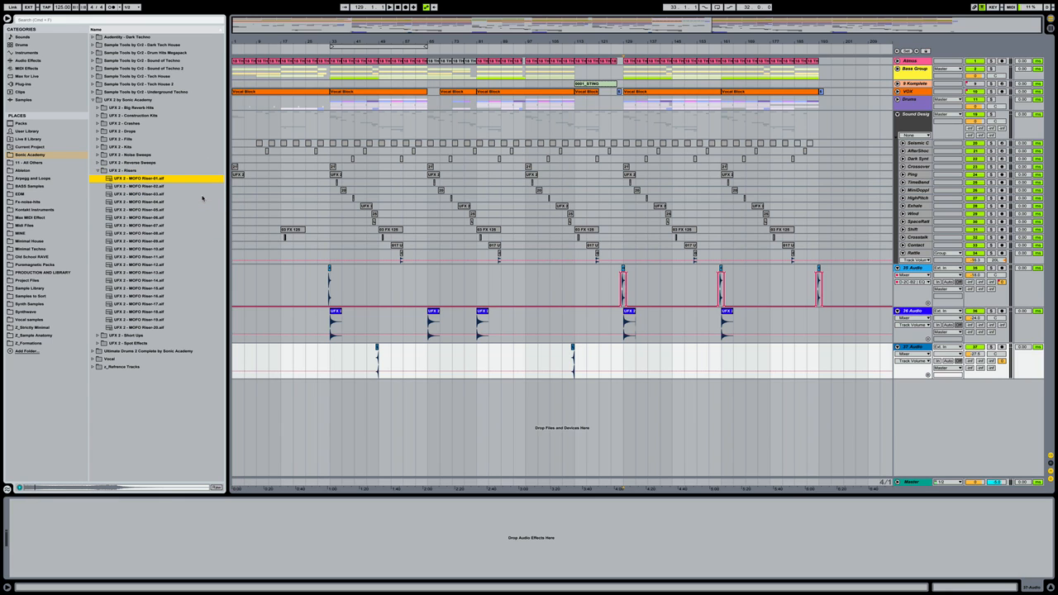
key("Down")
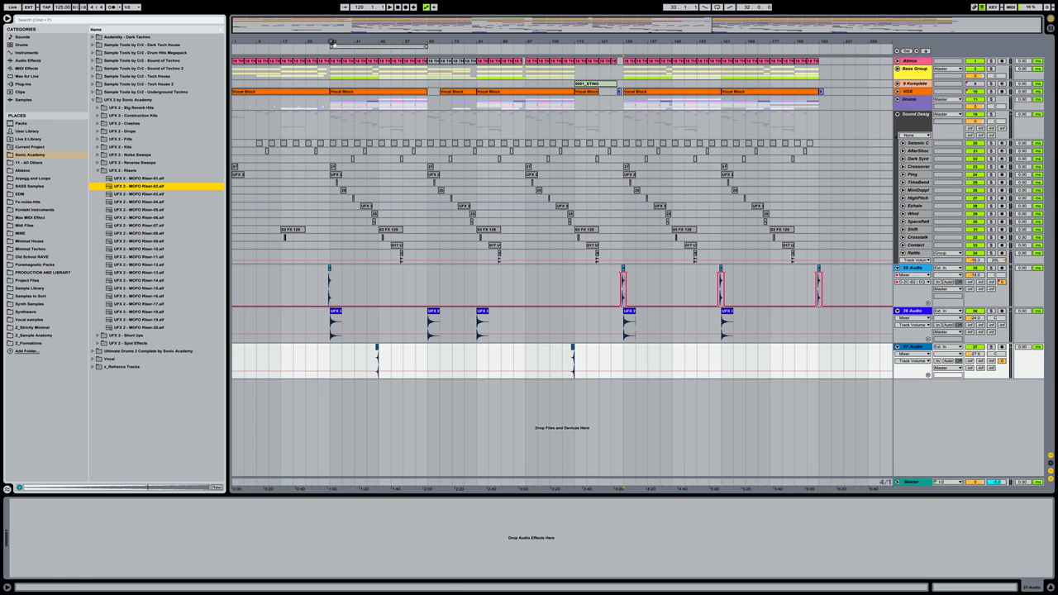
left_click_drag(332, 43, 332, 91)
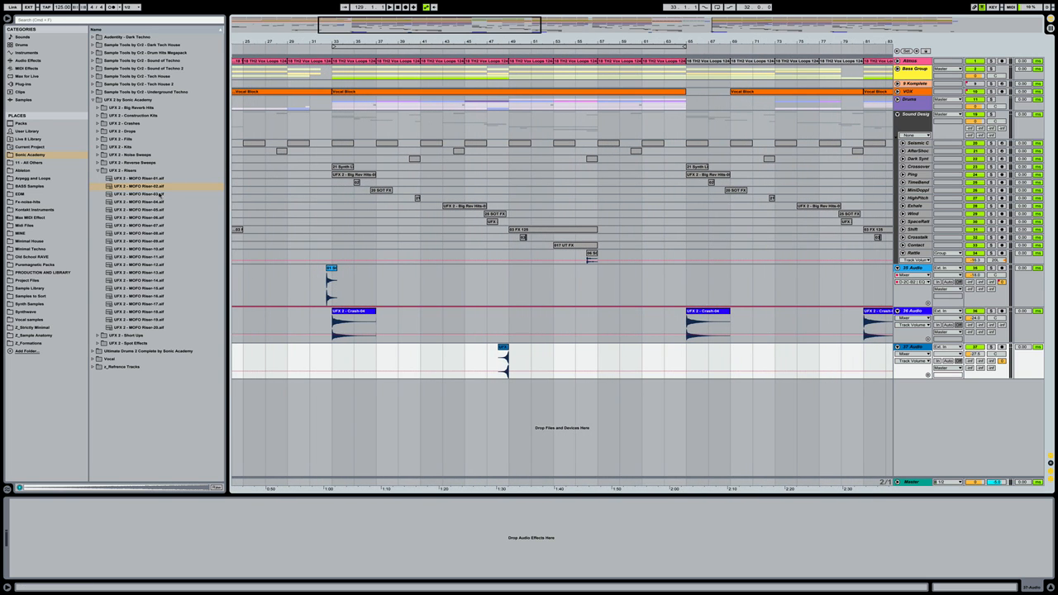
mouse_move(156, 188)
left_mouse_down()
mouse_move(352, 413)
mouse_move(410, 423)
left_mouse_up()
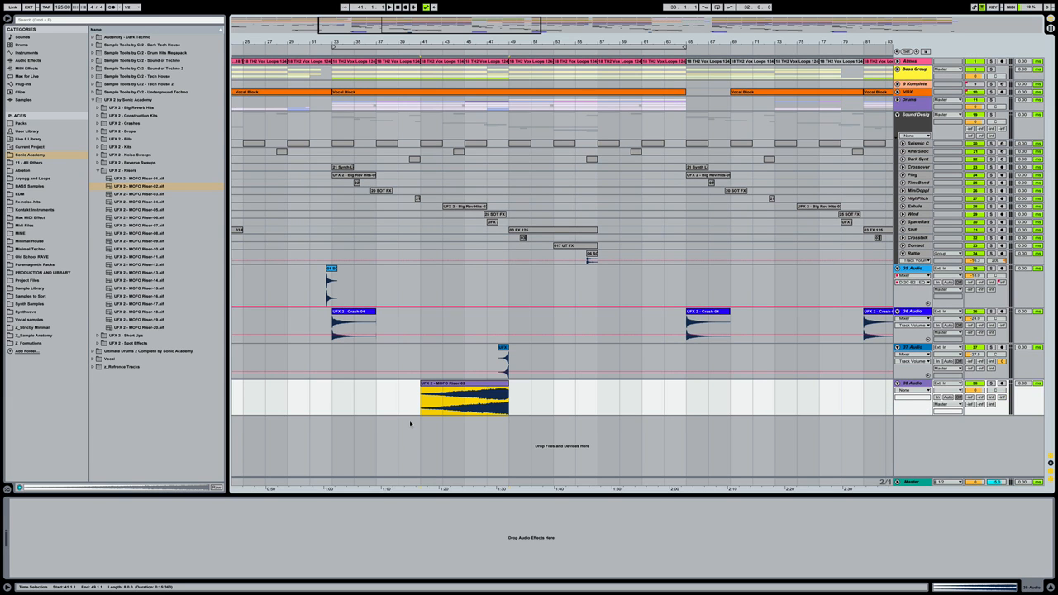
Load EQ Eight onto the riser track 38 Audio and the crash track 36 Audio
double_click(913, 383)
left_click(25, 61)
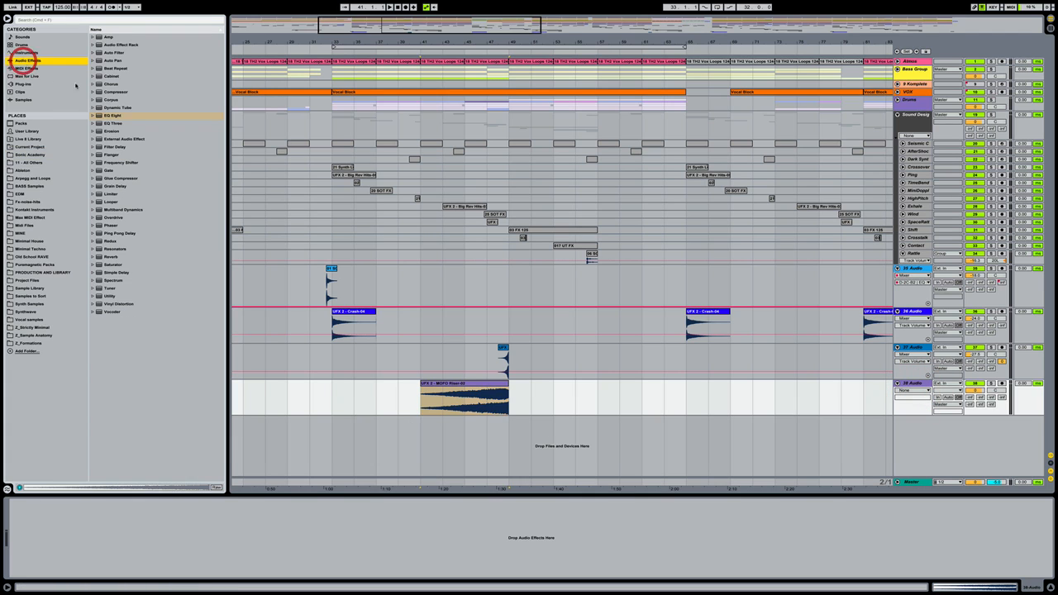
double_click(110, 116)
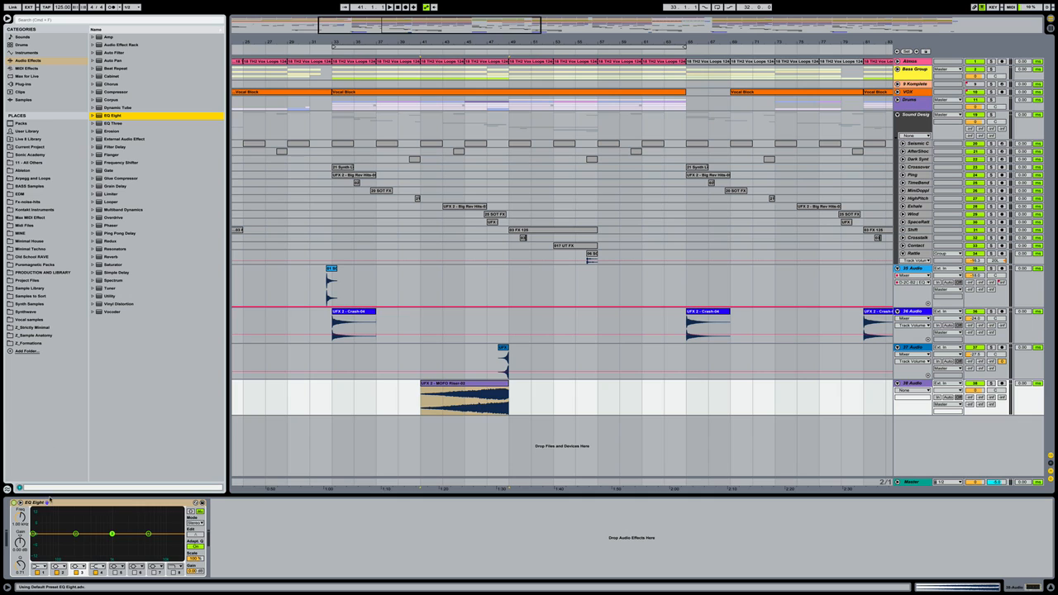
left_click(919, 314)
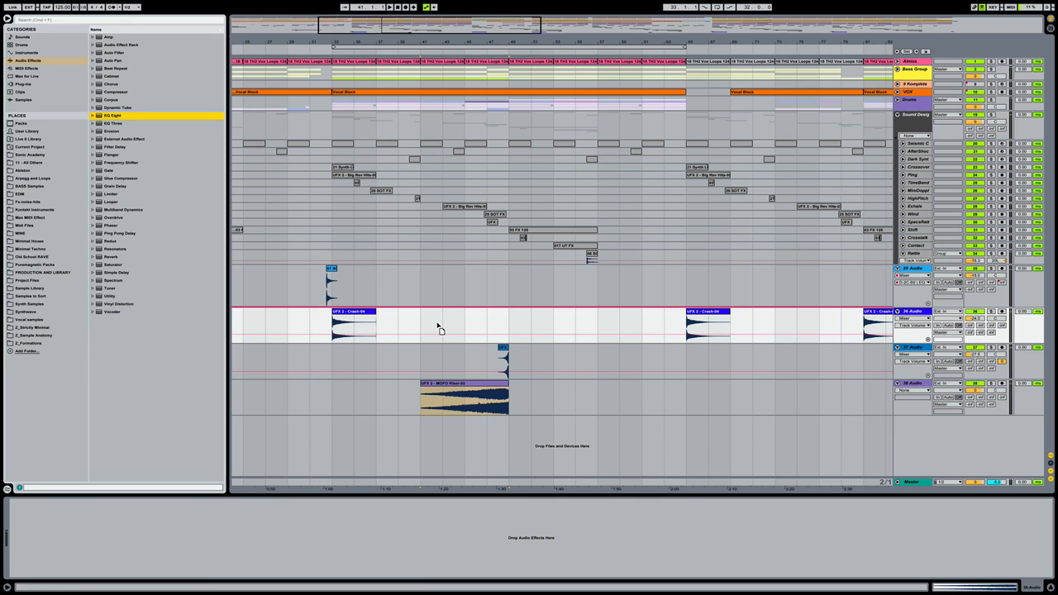
key("Return")
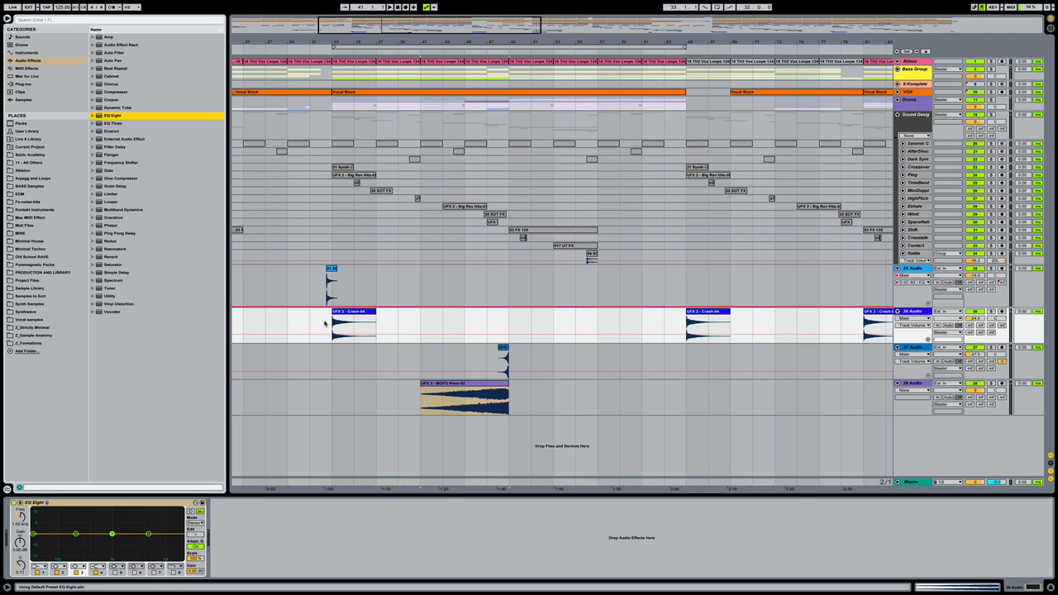
Set the crash EQ's band 1 to a low cut at about 457 Hz, playing from bar 33
left_click(323, 324)
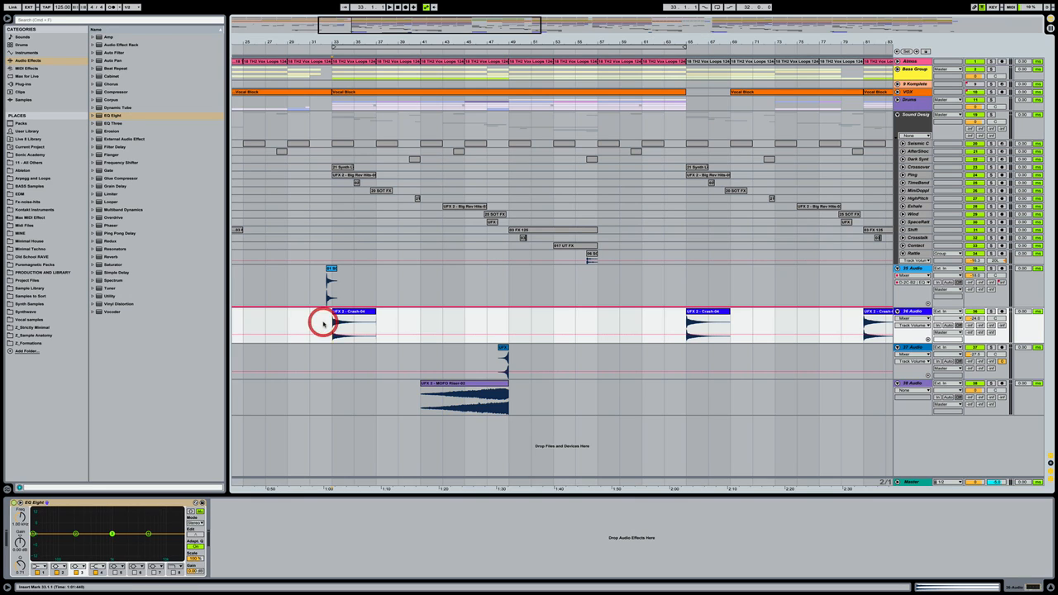
key("super+1")
key("super+1")
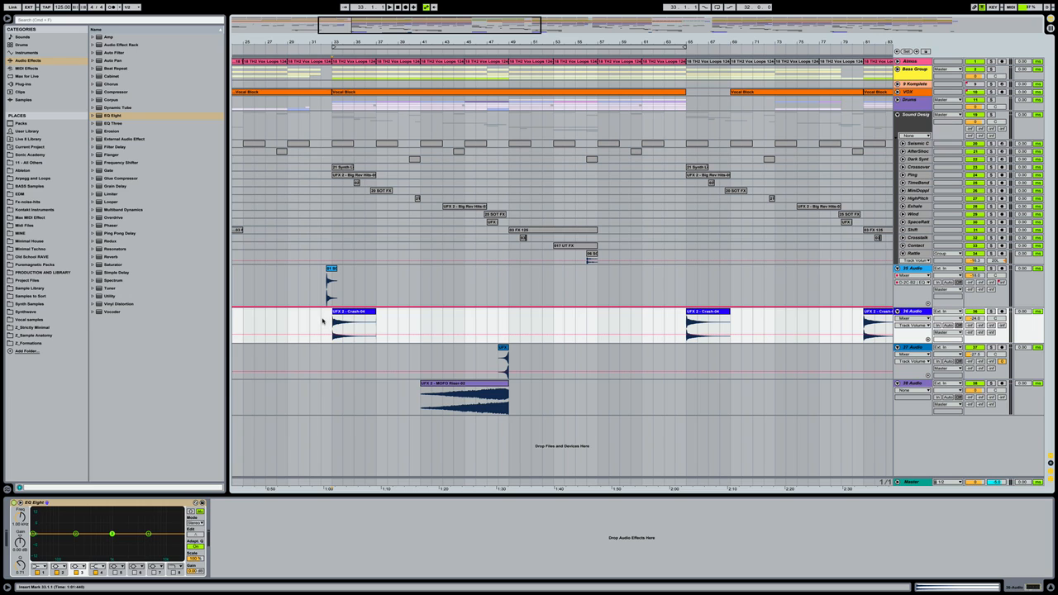
left_click(924, 269)
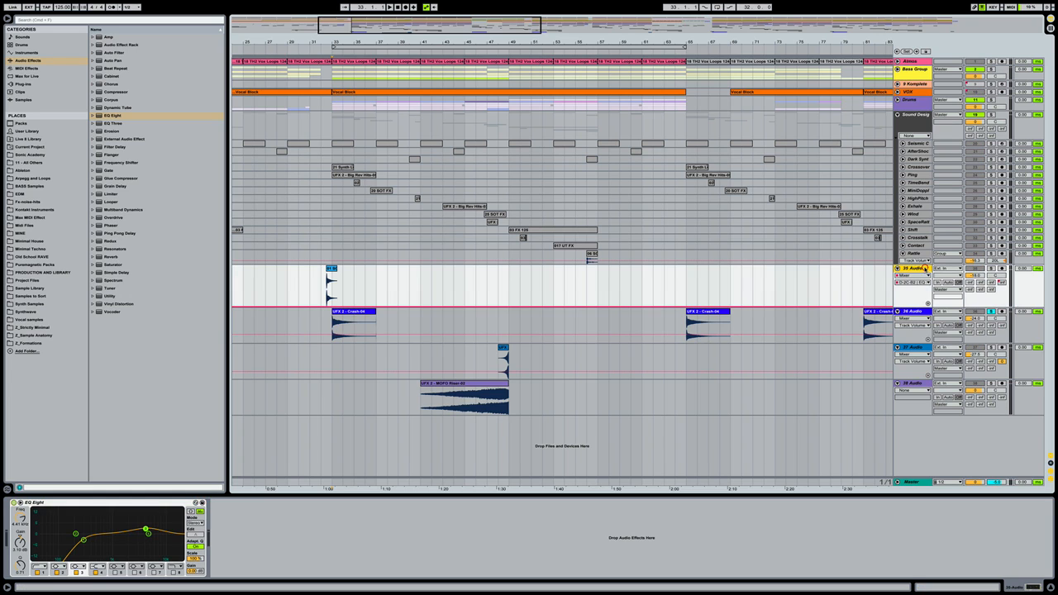
left_click(910, 310)
key("space")
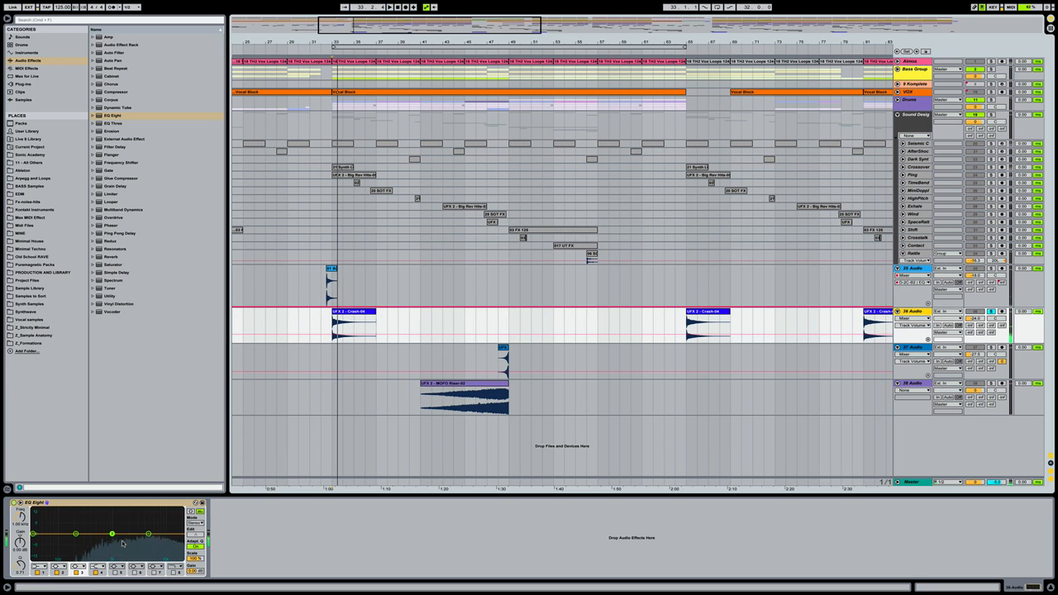
key("space")
key("space")
key("space")
left_click(38, 567)
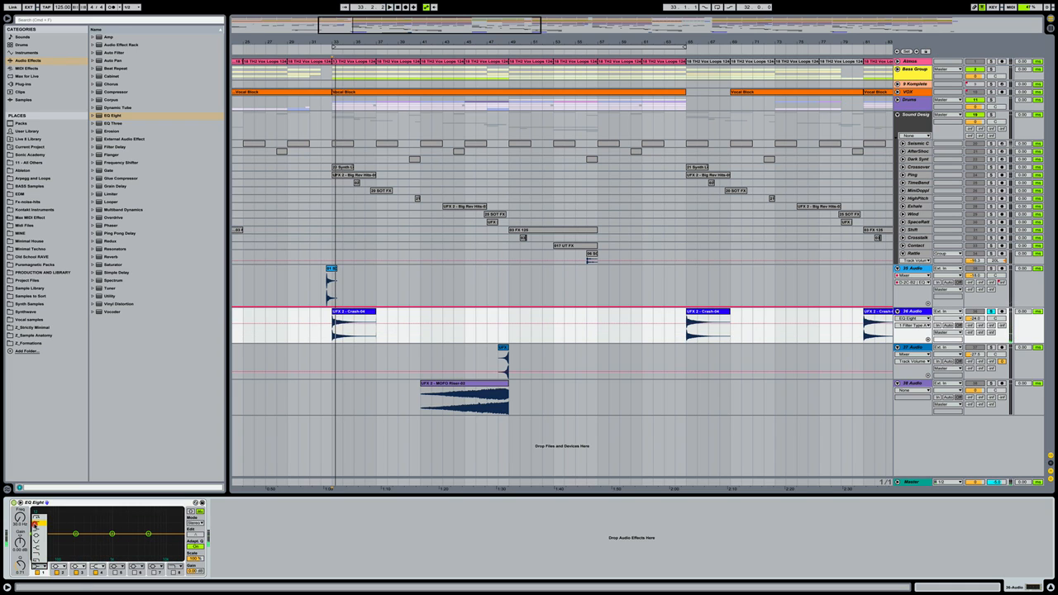
left_click(35, 524)
left_click_drag(35, 539, 103, 540)
key("space")
key("space")
key("space")
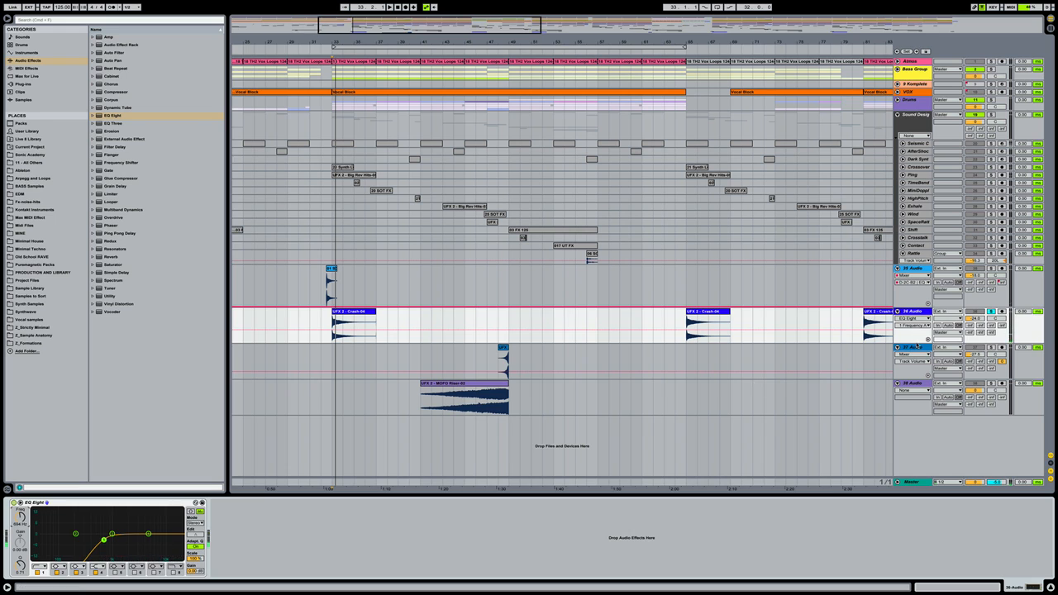
left_click(916, 347)
left_click(115, 116)
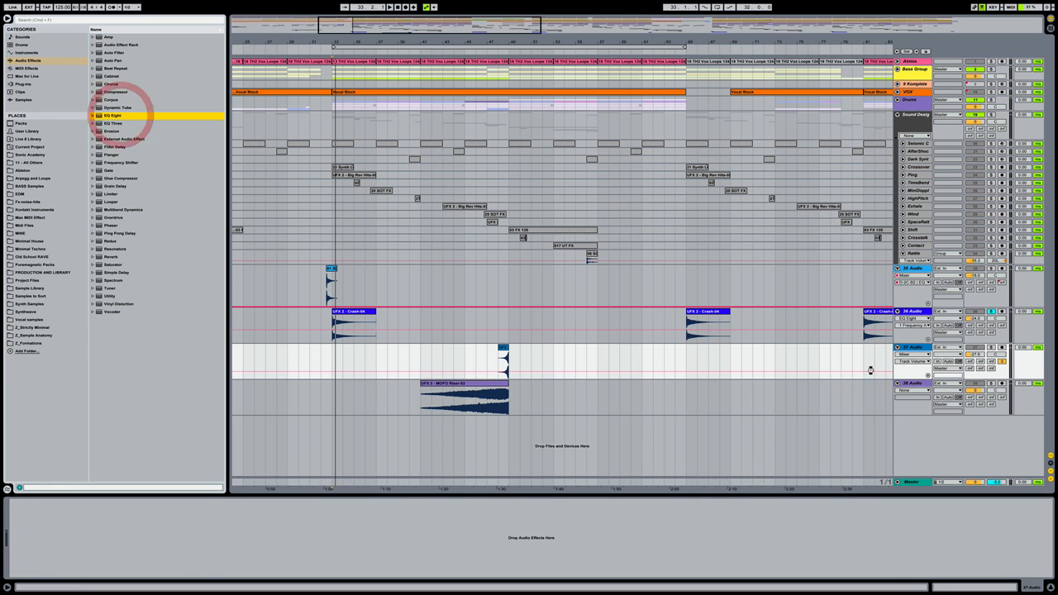
Add EQ Eight to track 37 and set band 1 to a low cut near 433 Hz
left_click_drag(869, 369, 869, 369)
left_click(500, 350)
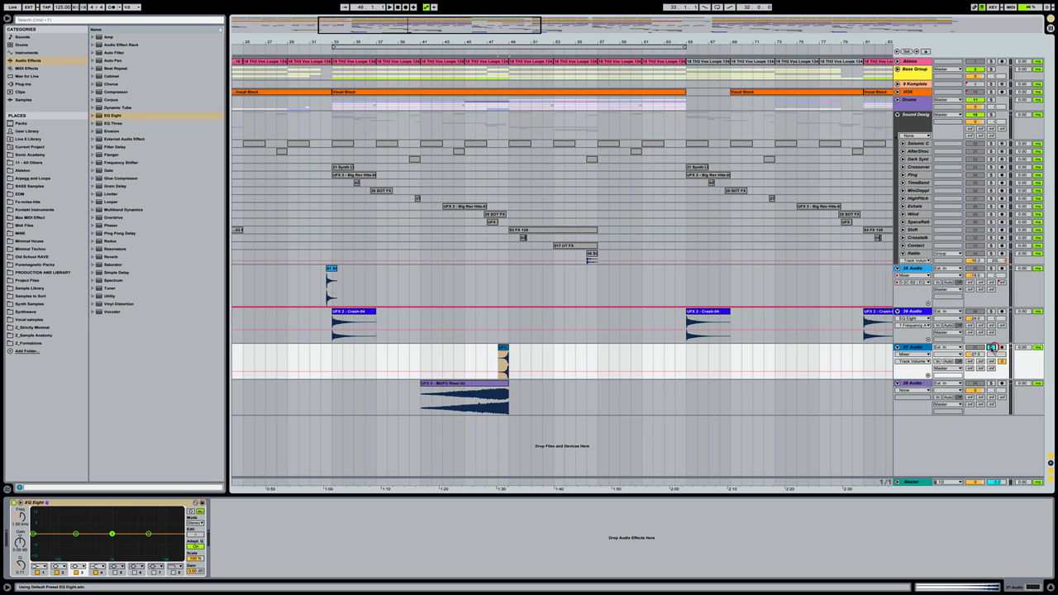
key("space")
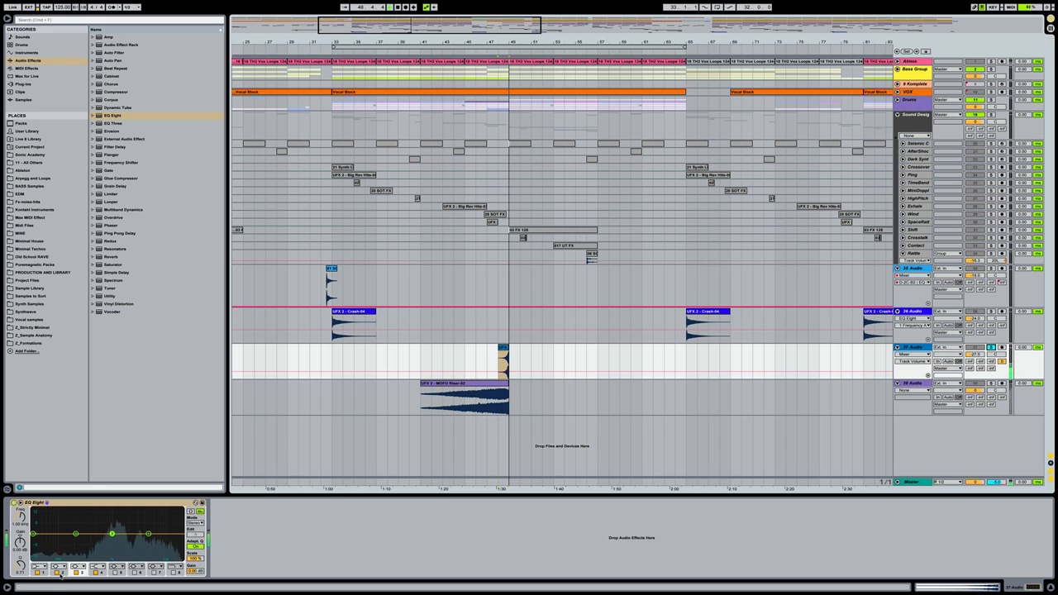
left_click(40, 566)
left_click(36, 522)
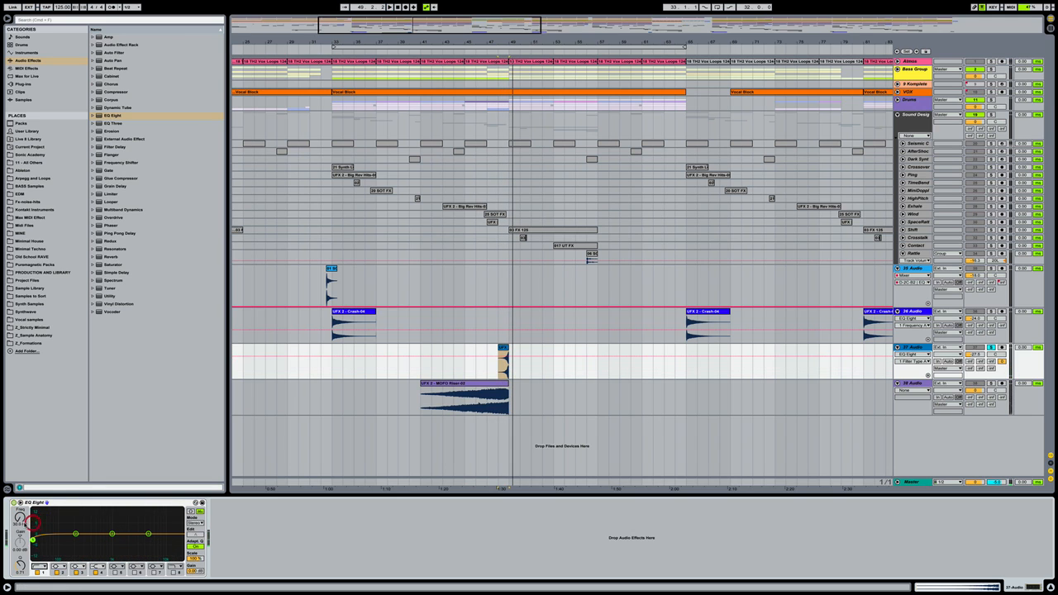
left_click_drag(34, 535, 95, 540)
key("space")
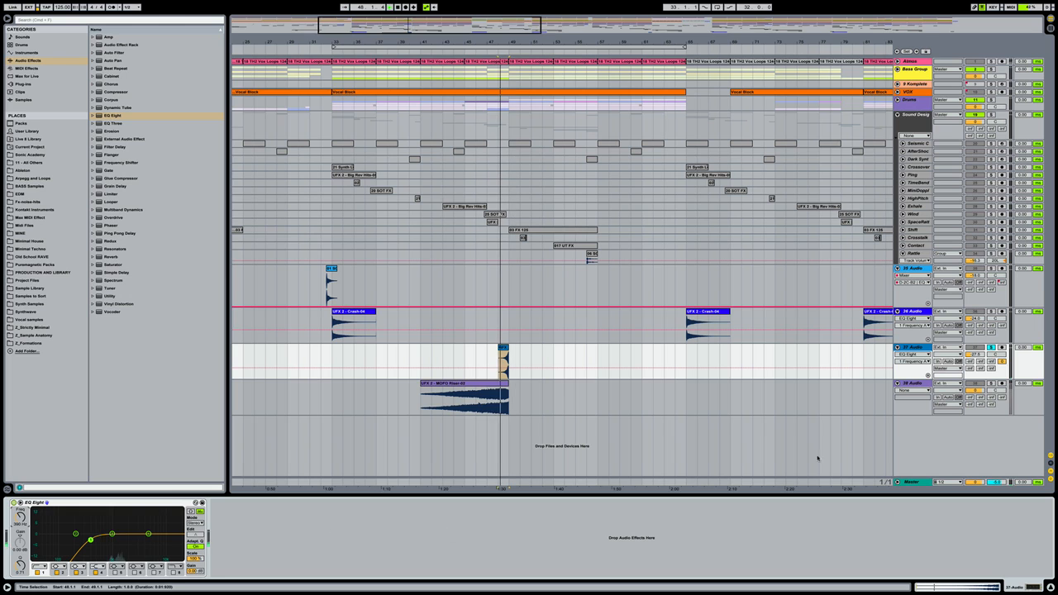
Solo the riser track 38 Audio and unfold the Bass Group
left_click(914, 384)
left_click(914, 382)
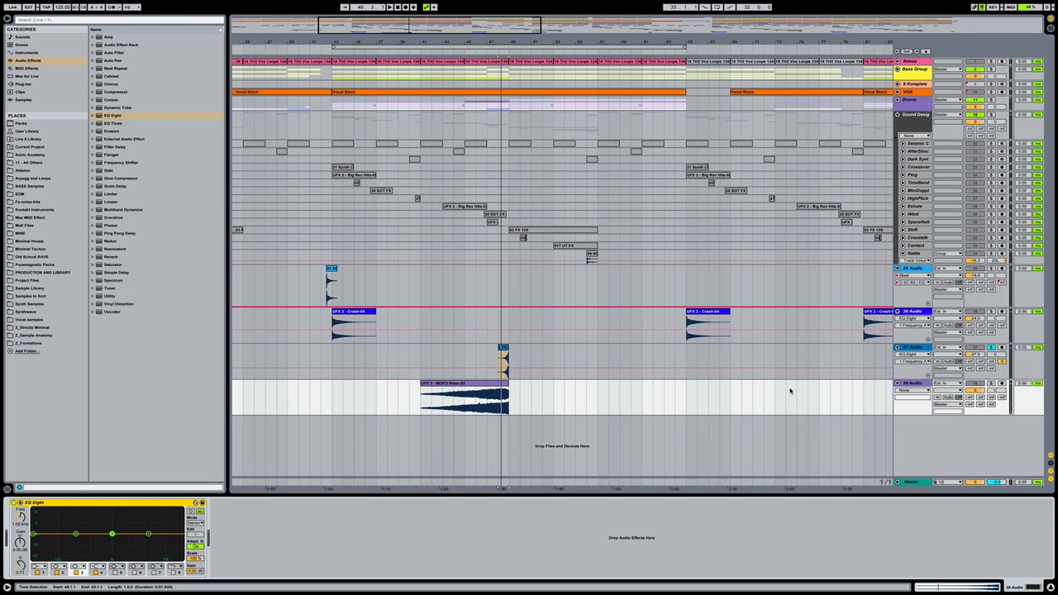
left_click(991, 384)
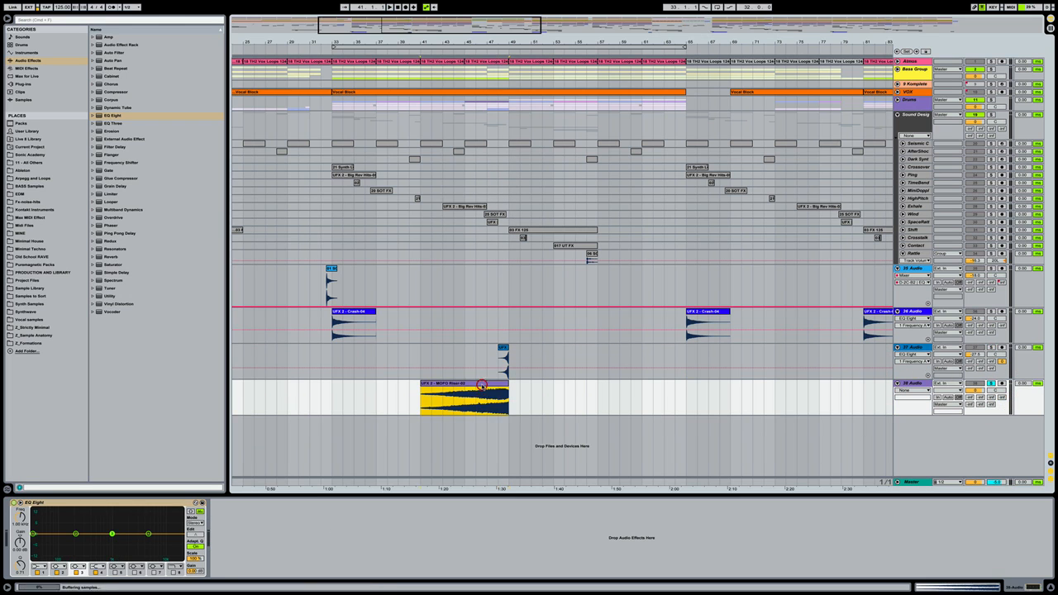
left_click(896, 69)
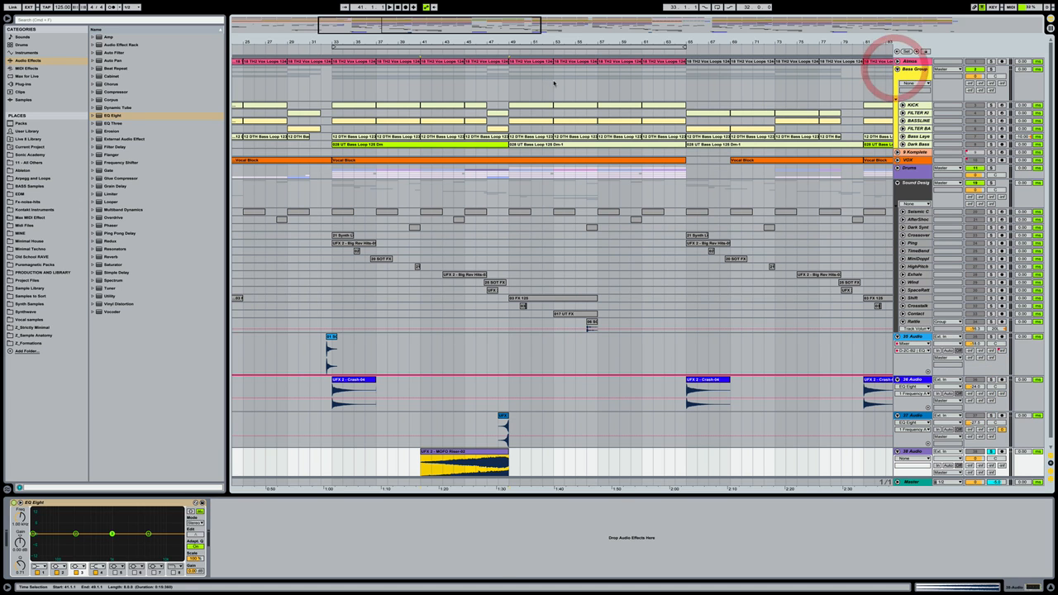
Adjust the MOFO Riser clip's length on track 38, auditioning it and unsoloing the riser
left_click_drag(477, 46, 476, 64)
scroll(511, 161, "down", 1)
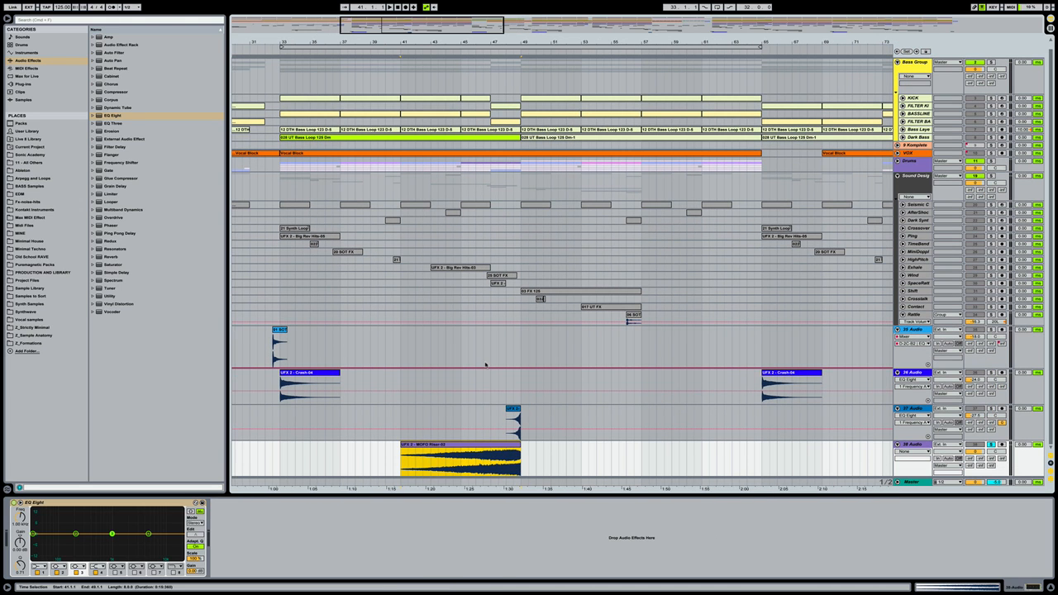
left_click_drag(519, 446, 491, 446)
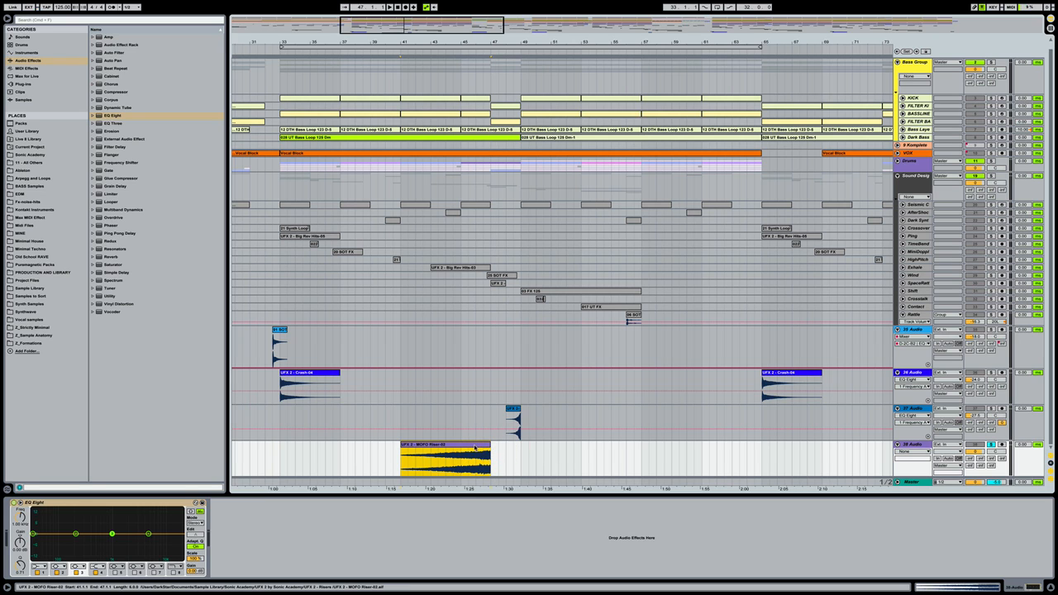
left_click(471, 446)
key("space")
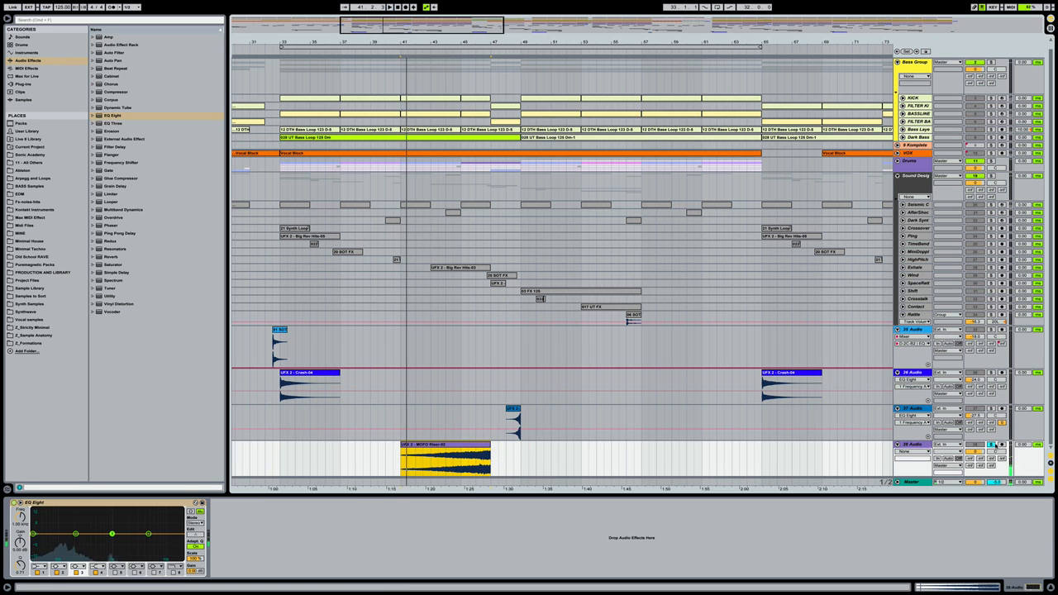
left_click(975, 452)
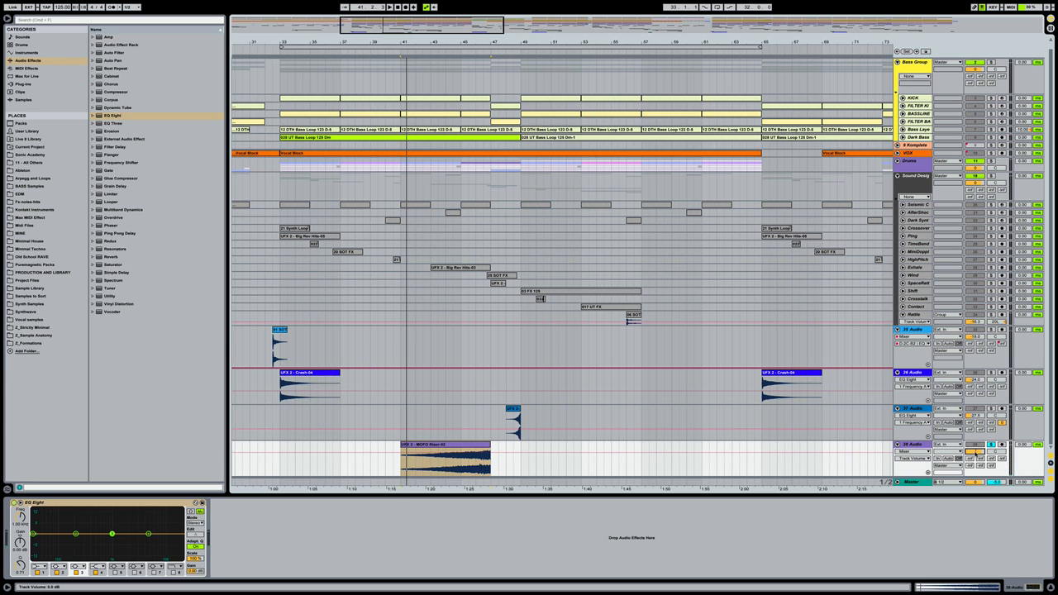
left_click(990, 445)
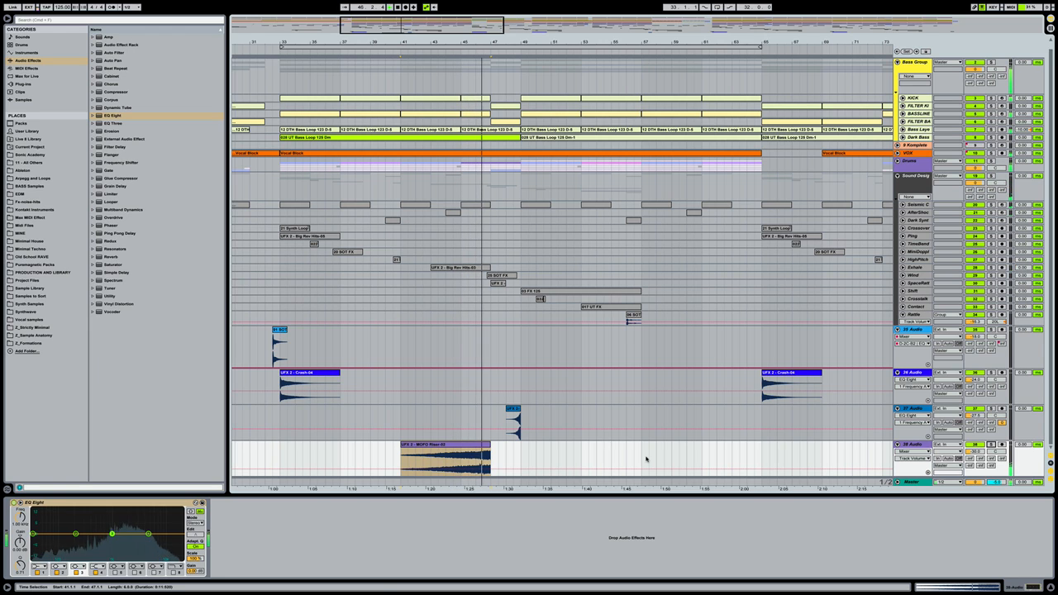
left_click_drag(487, 445, 456, 444)
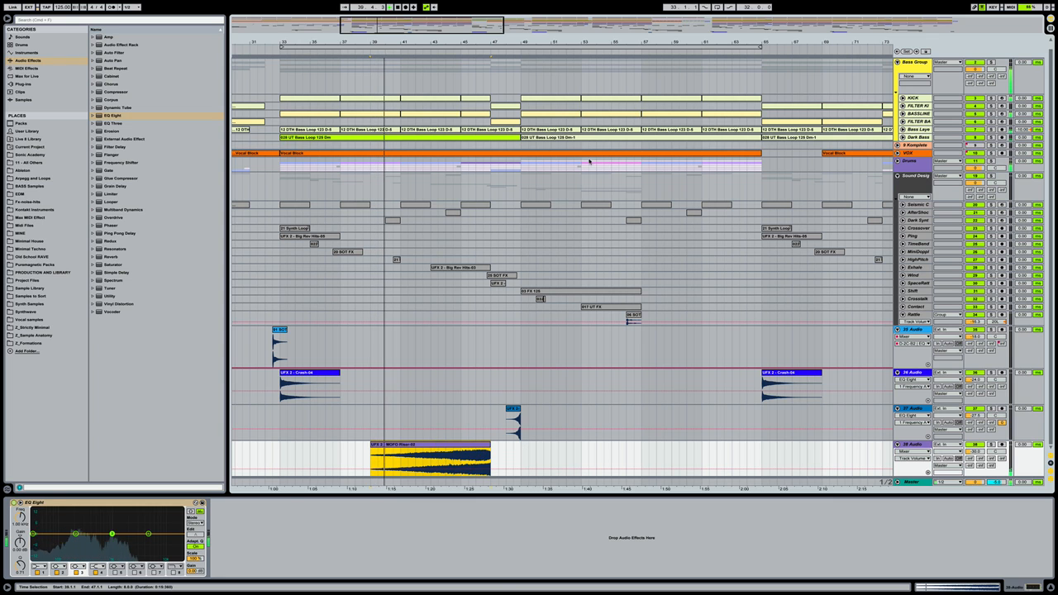
left_click_drag(581, 41, 580, 12)
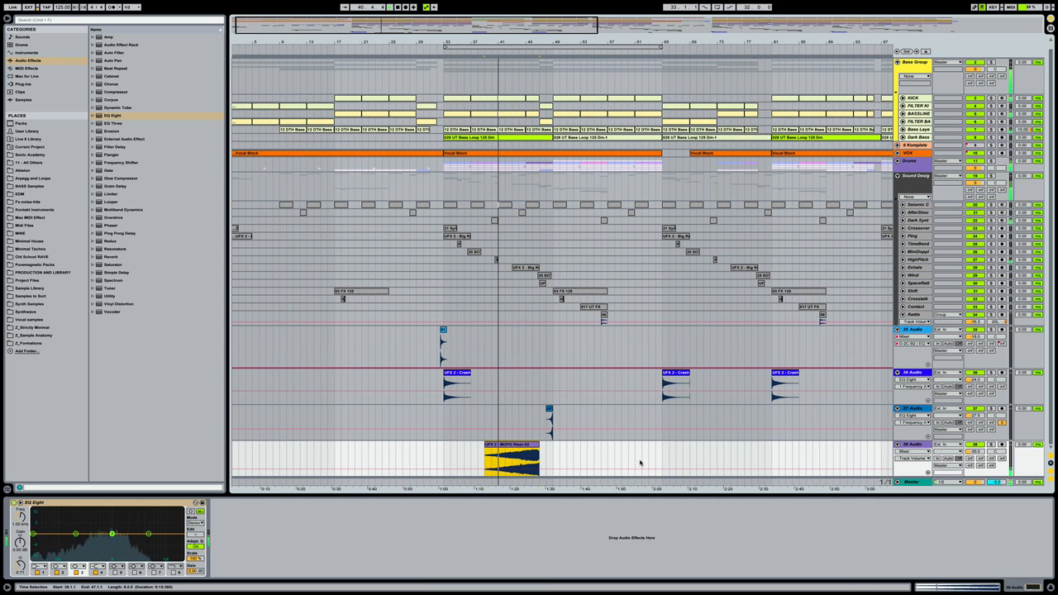
left_click(633, 452)
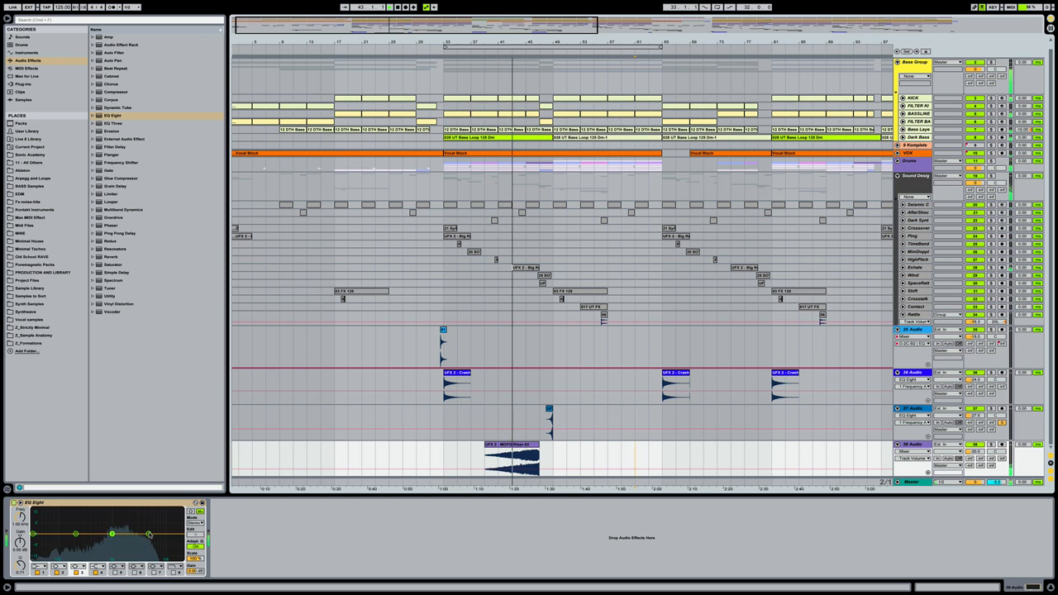
Give the riser's EQ Eight a band 1 low cut and raise its volume to -28 dB
left_click(39, 566)
left_click(39, 524)
left_click_drag(33, 539, 87, 539)
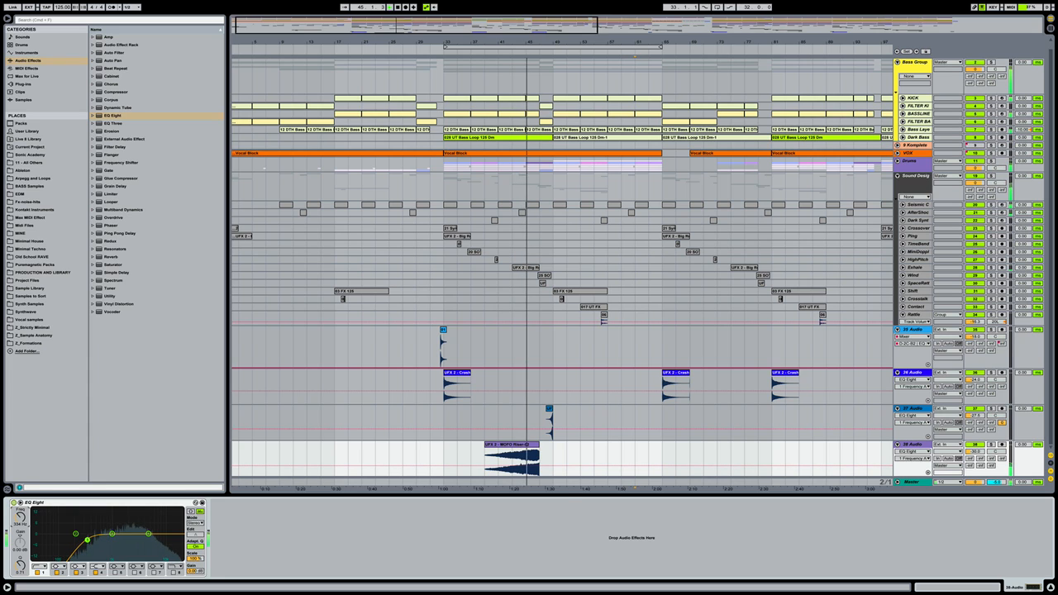
left_click(975, 451)
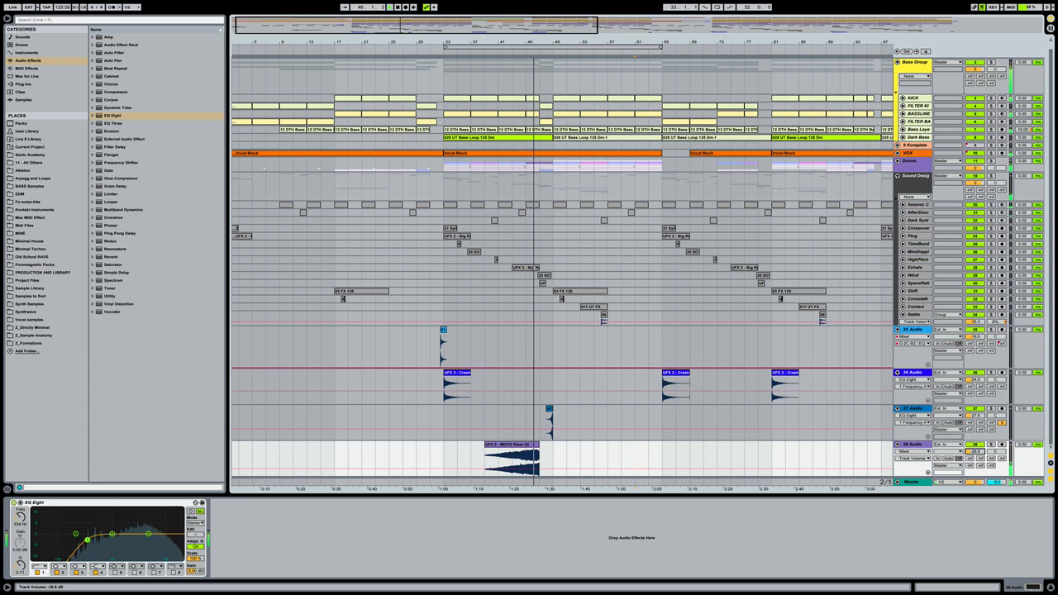
left_click_drag(974, 451, 974, 448)
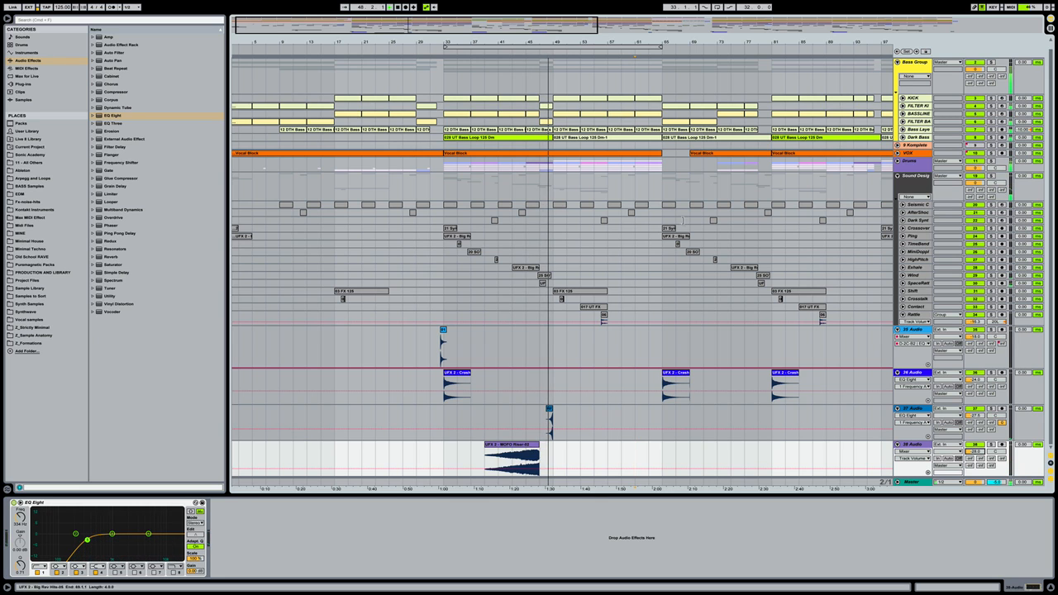
left_click_drag(599, 41, 599, 10)
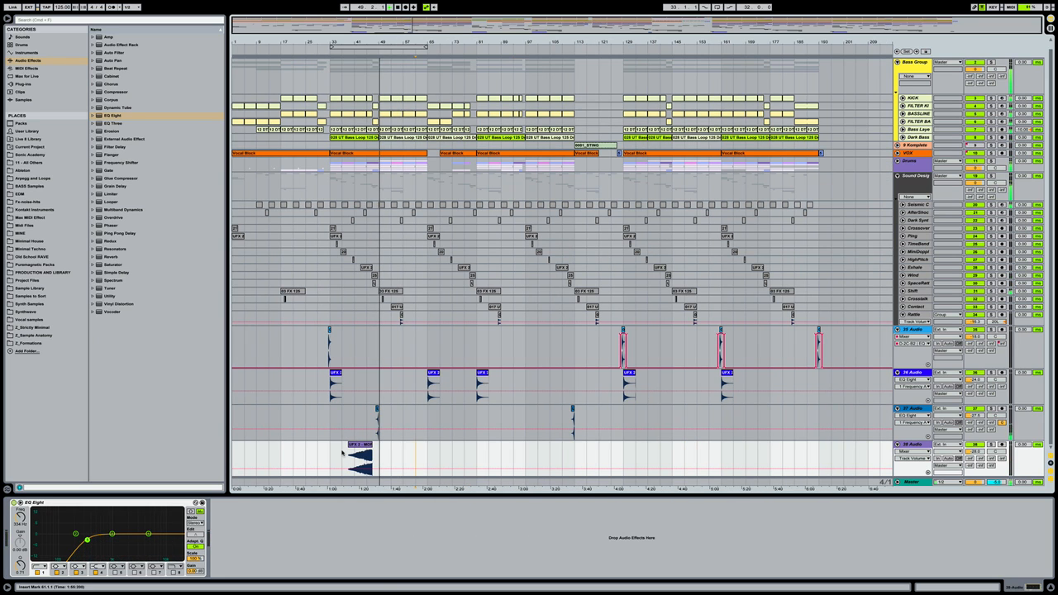
Copy the MOFO riser clip to bars 89 and 129 on track 38
left_click(361, 444)
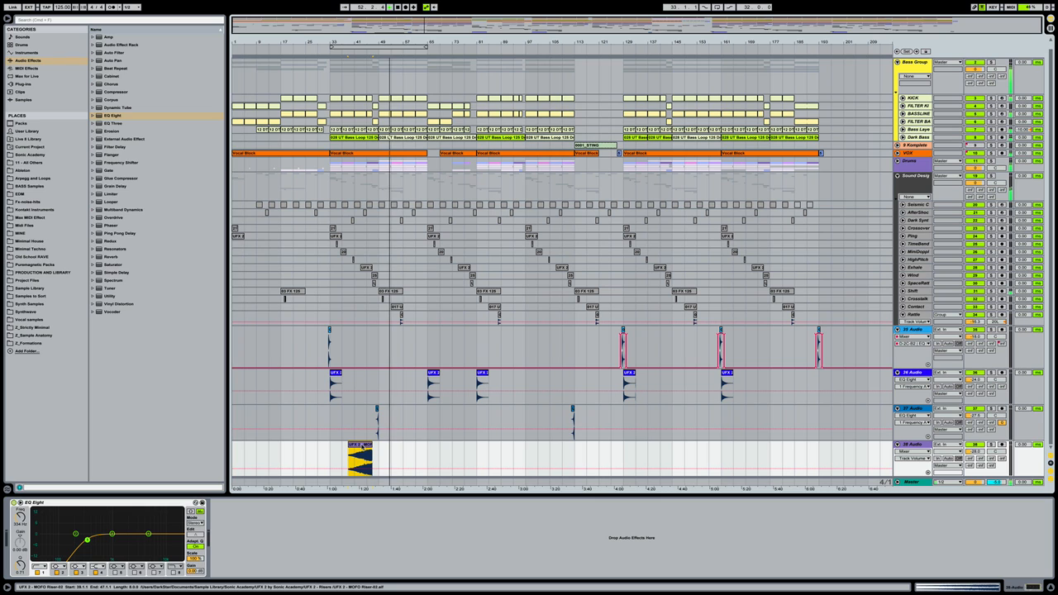
left_click_drag(361, 444, 517, 447)
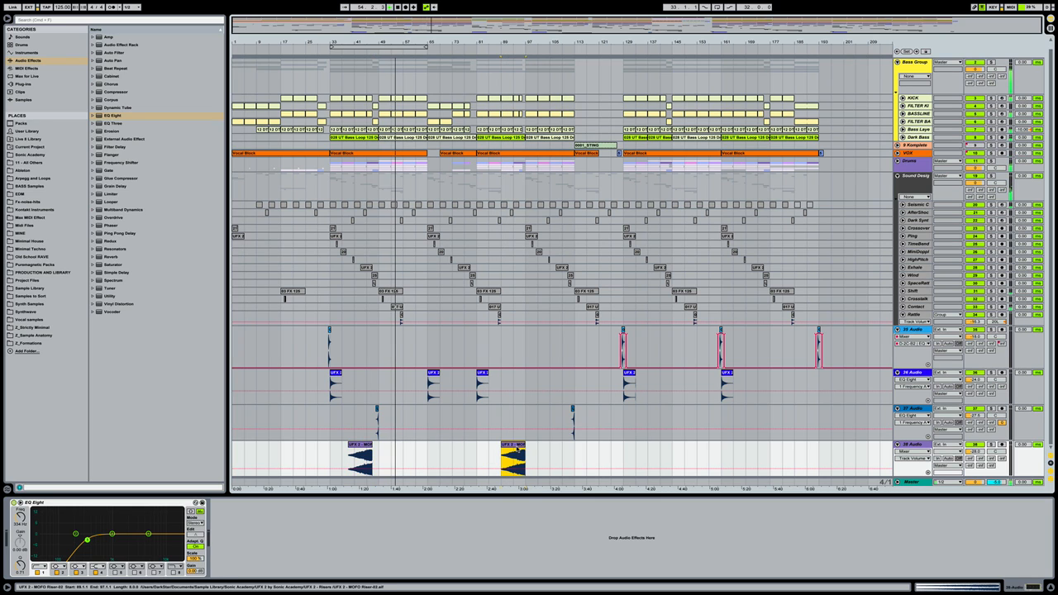
key("space")
key("space")
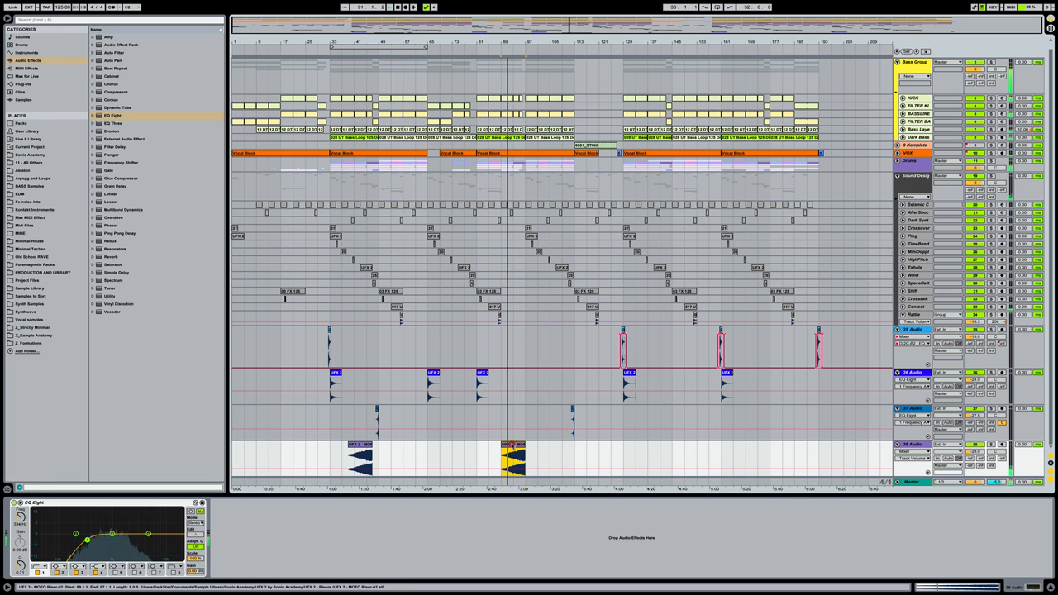
left_click_drag(512, 446, 805, 450)
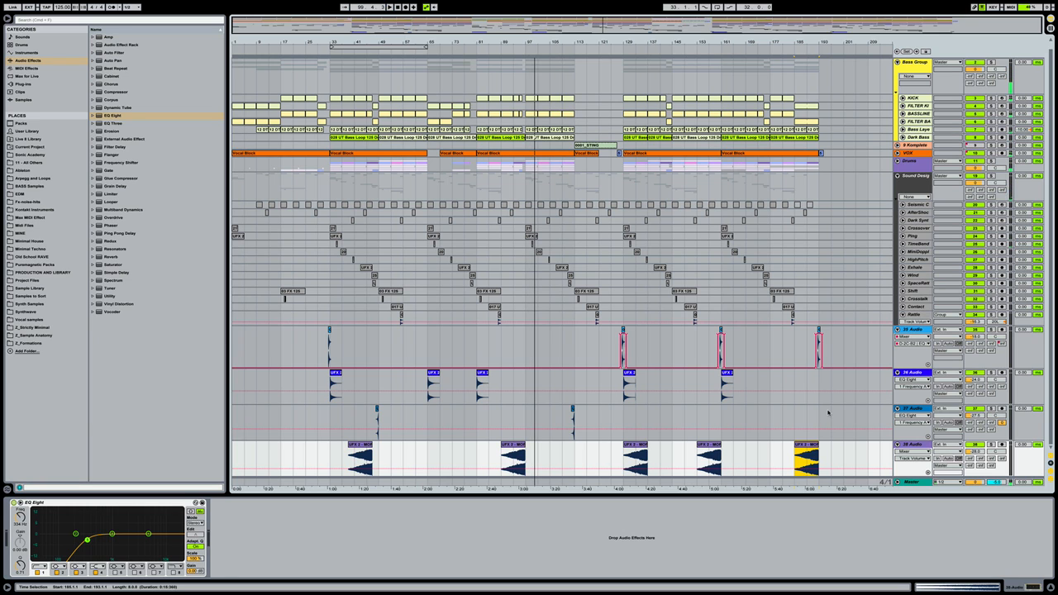
Select tracks 35 through 38 and fold them into single rows
left_click(912, 329)
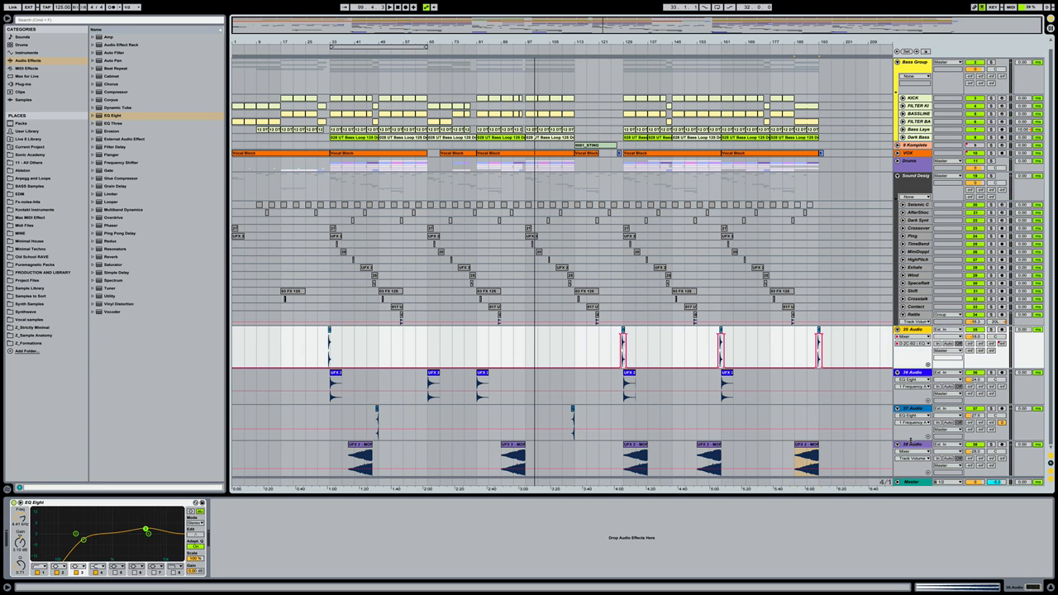
left_click(908, 444, "shift")
left_click(897, 444)
left_click(859, 409)
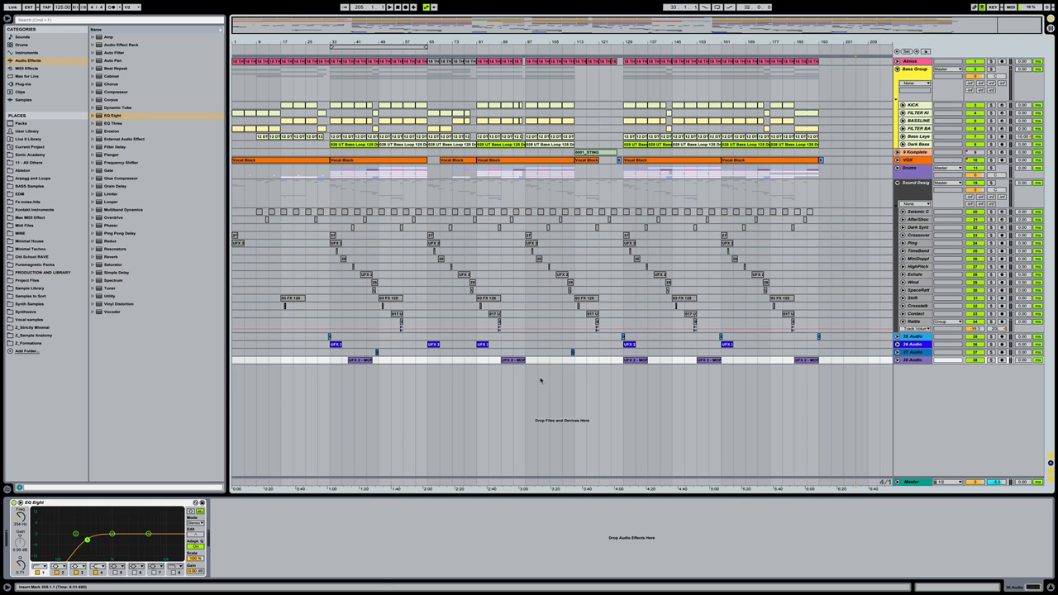
Browse to Packs > Sonic Faction Whoosh Machine > Clips > 1. Risers
left_click(53, 125)
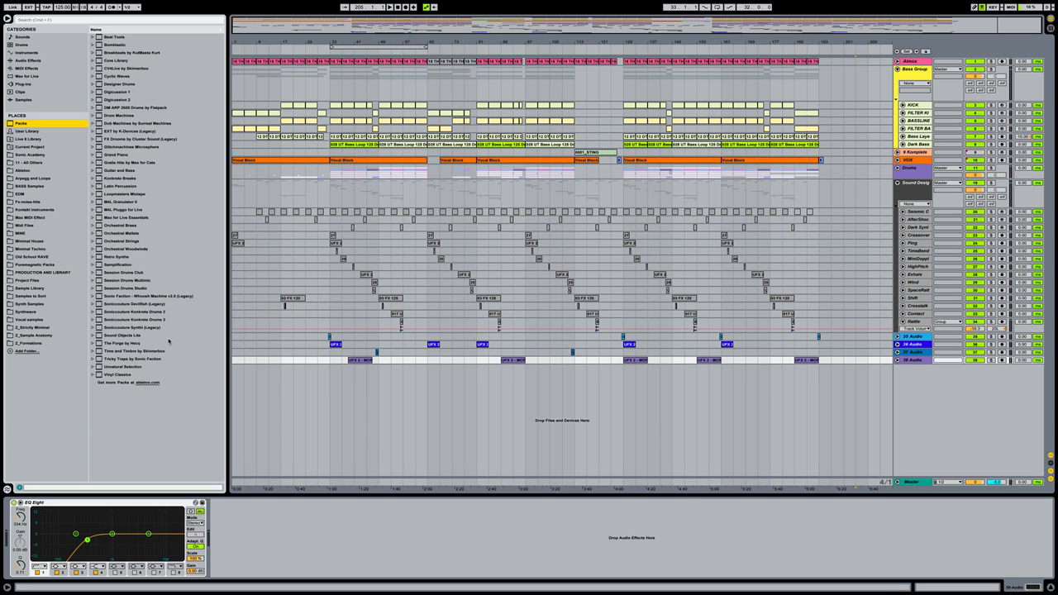
left_click(157, 296)
key("Right")
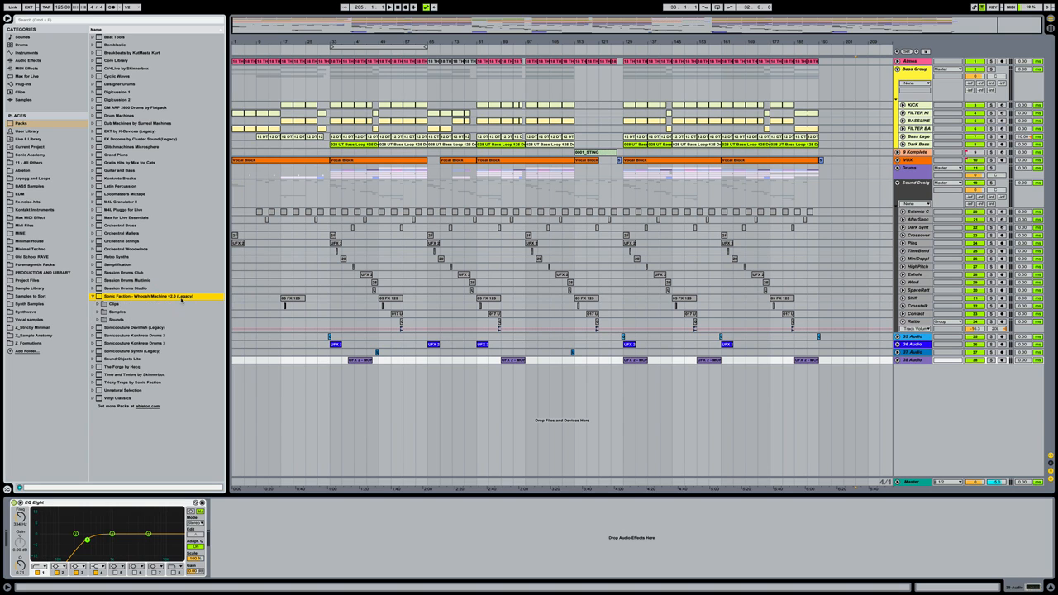
key("Down")
key("Right")
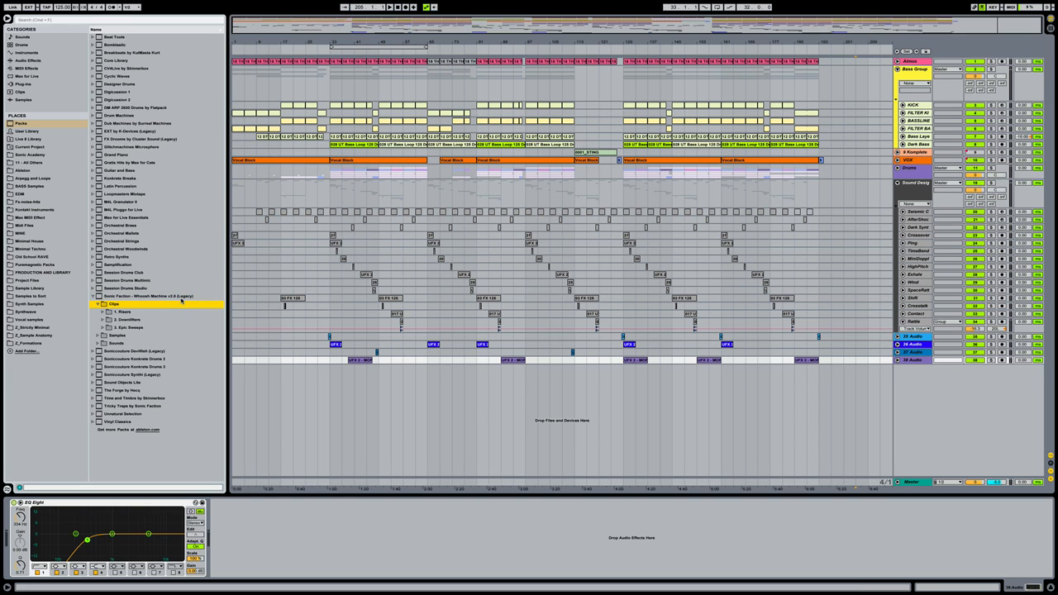
key("Down")
key("Right")
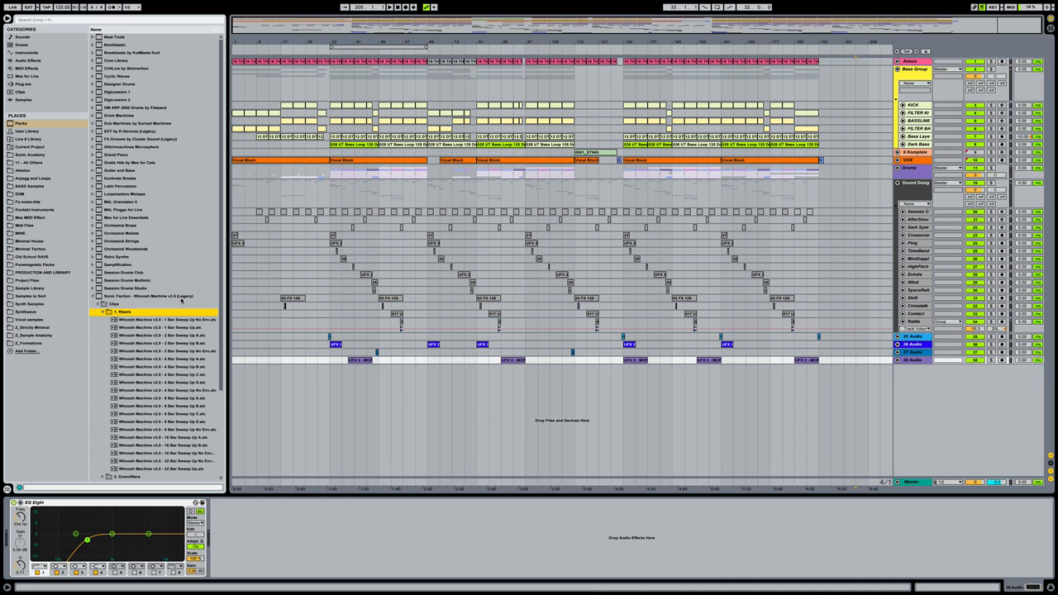
scroll(181, 300, "down", 2)
scroll(182, 230, "down", 1)
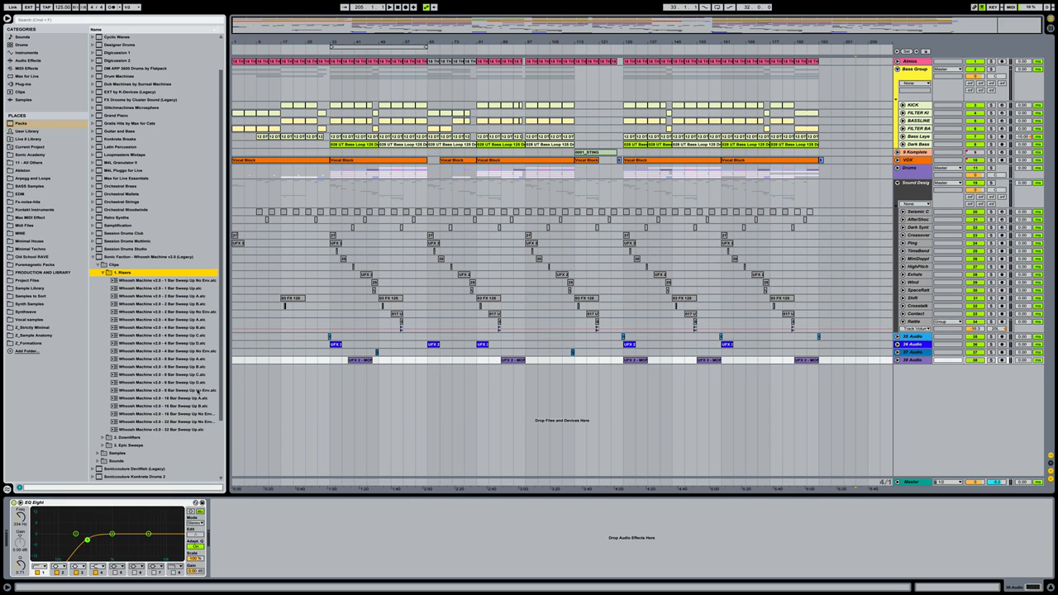
Drag 16 Bar Sweep Up B onto a new Whoosh track running into bar 129
left_click(186, 406)
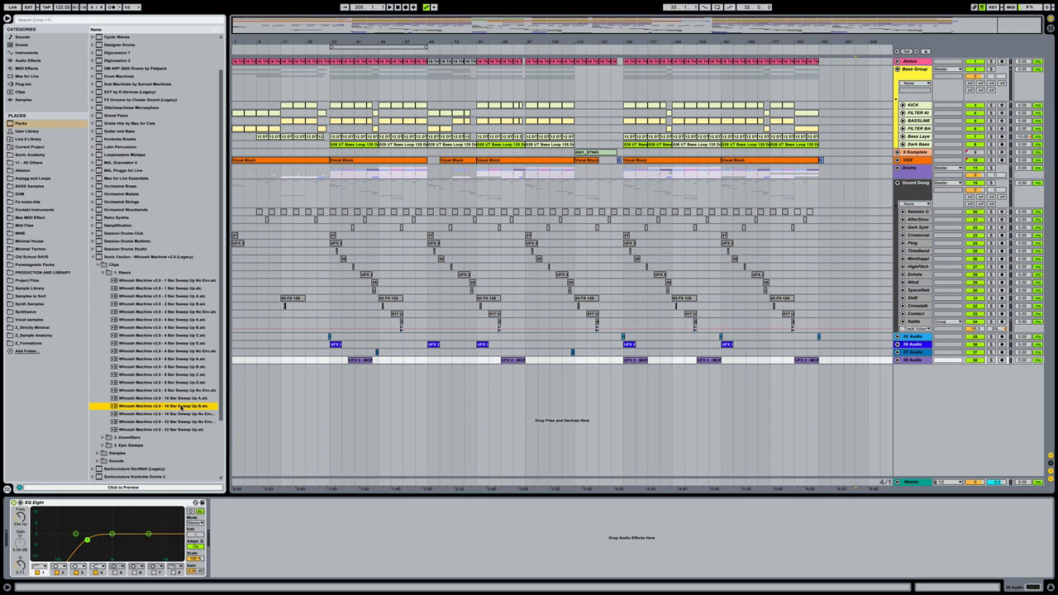
mouse_move(177, 406)
left_mouse_down()
mouse_move(366, 430)
mouse_move(578, 421)
left_mouse_up()
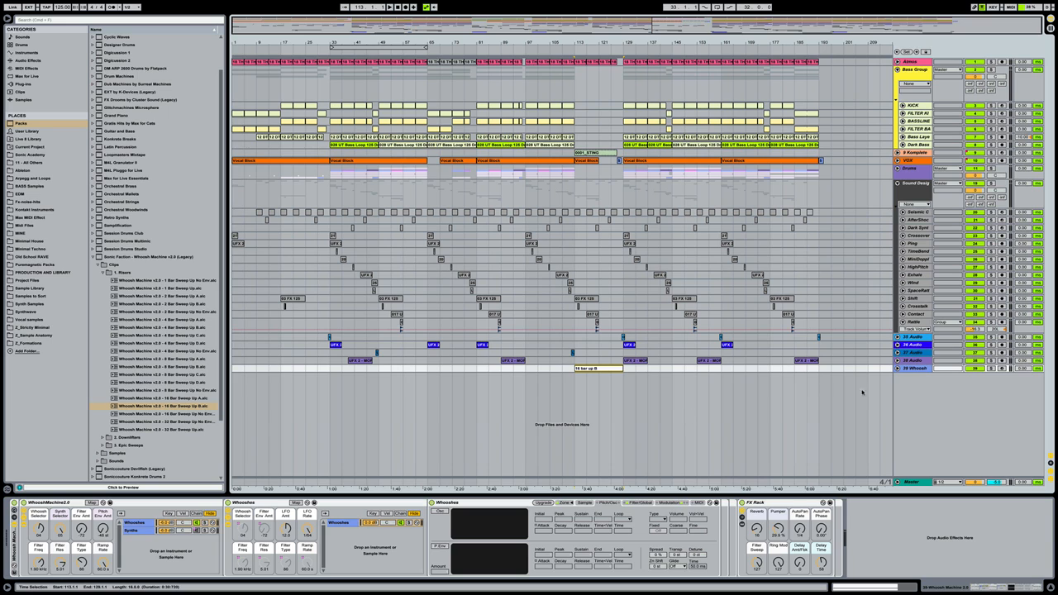
left_click(896, 368)
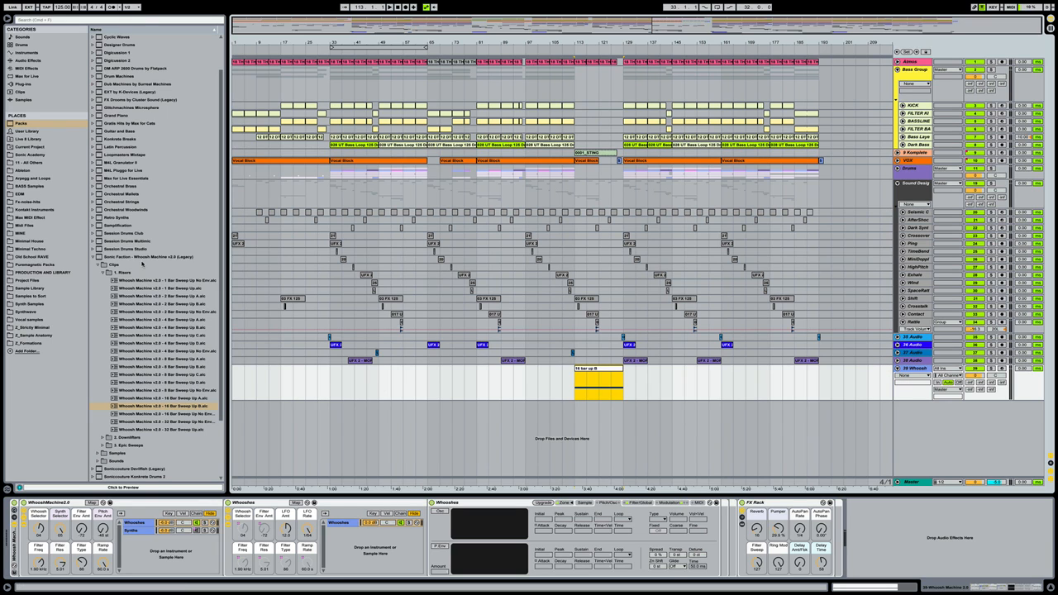
left_click(206, 408)
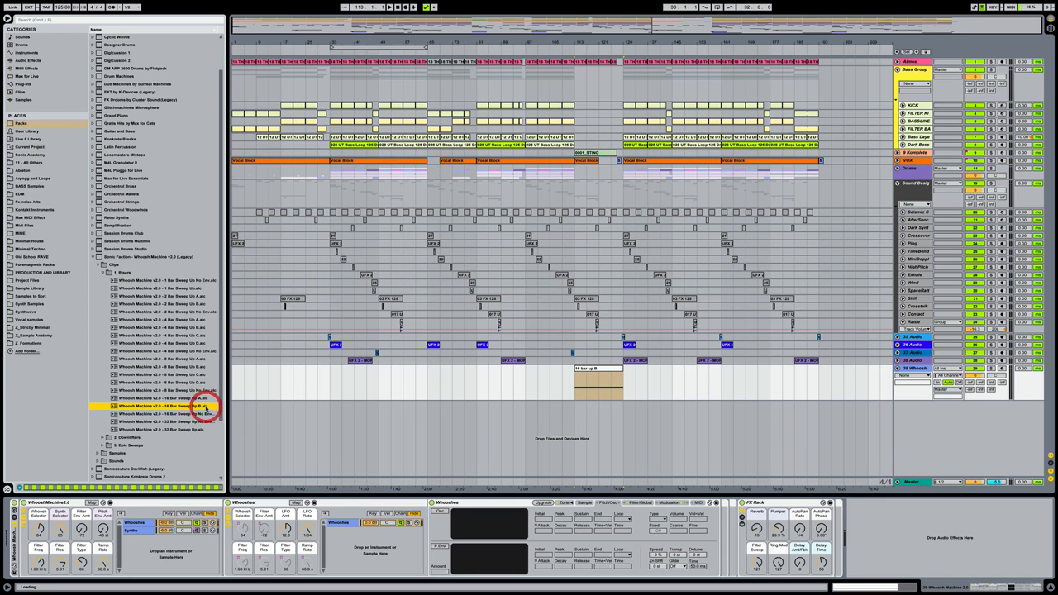
key("Left")
key("Left")
key("Left")
key("Left")
key("Left")
key("Left")
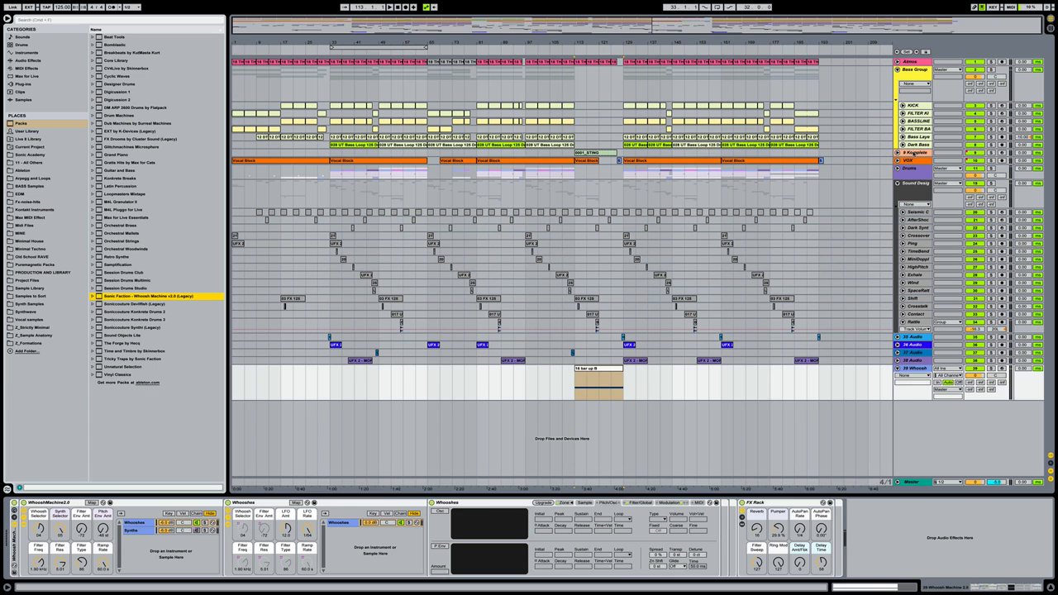
left_click(591, 154)
left_click(592, 153)
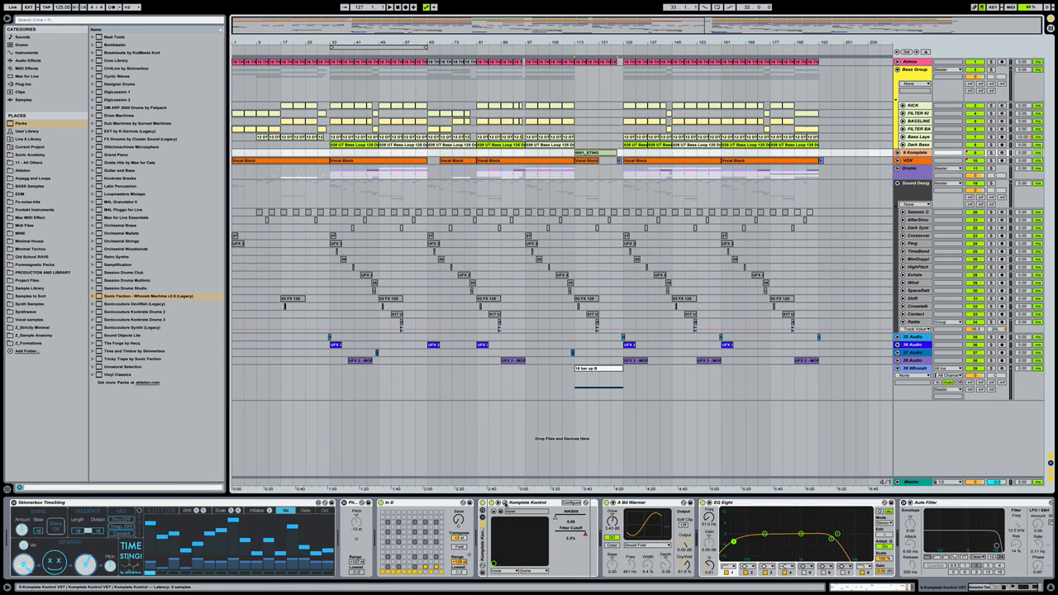
left_click(502, 504)
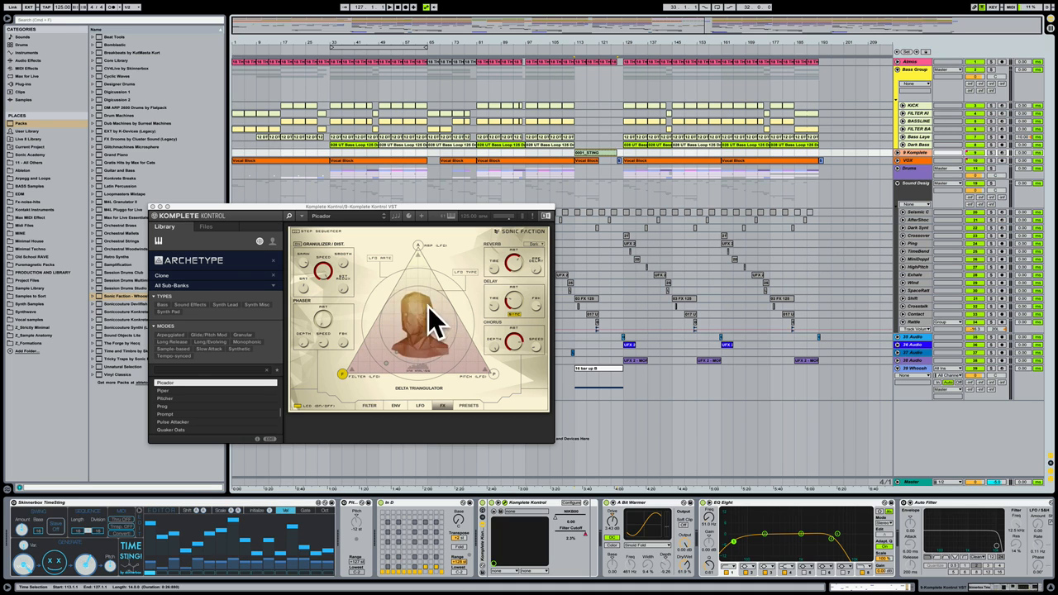
left_click(198, 264)
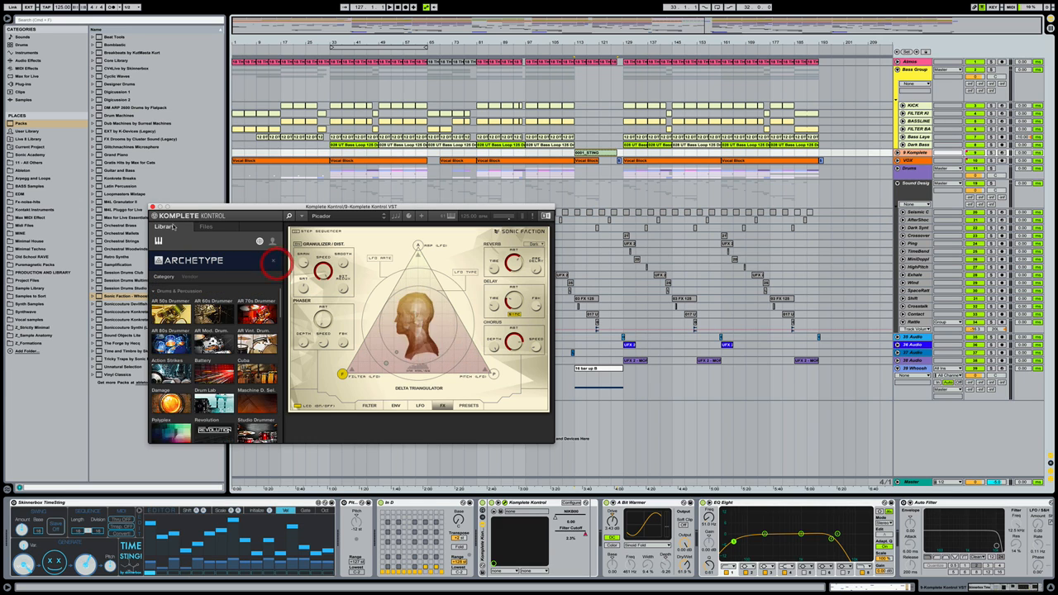
left_click(152, 206)
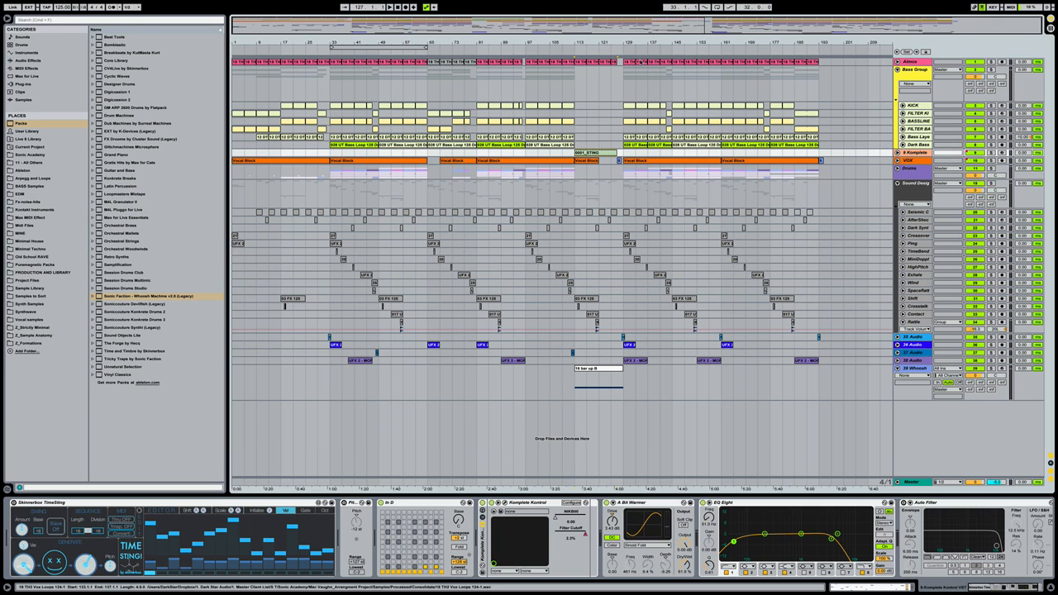
left_click_drag(643, 43, 643, 83)
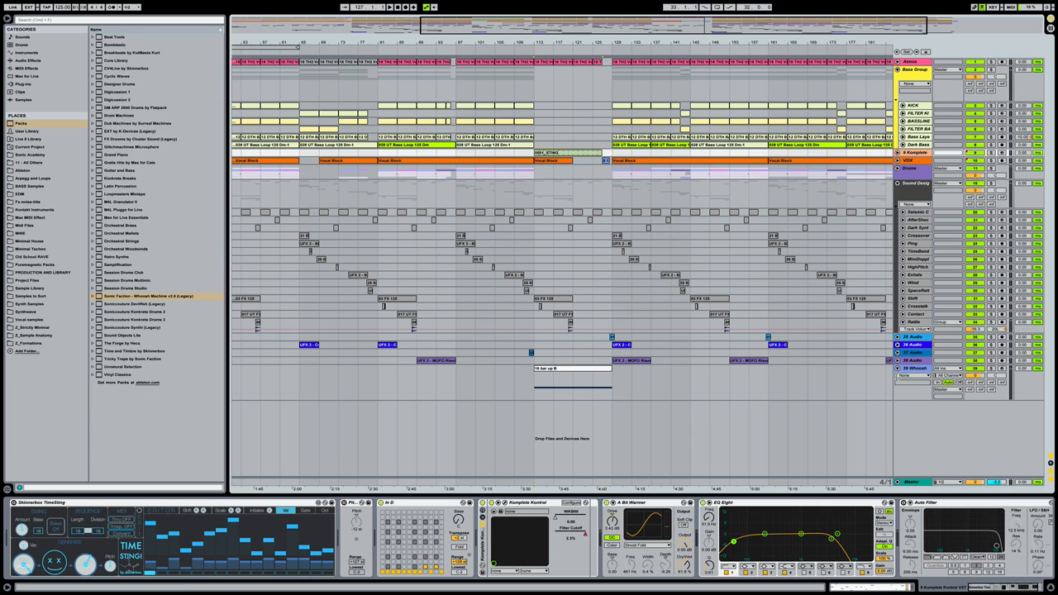
Move the 16 bar up B sweep clip two bars earlier to start at bar 111
left_click(913, 369)
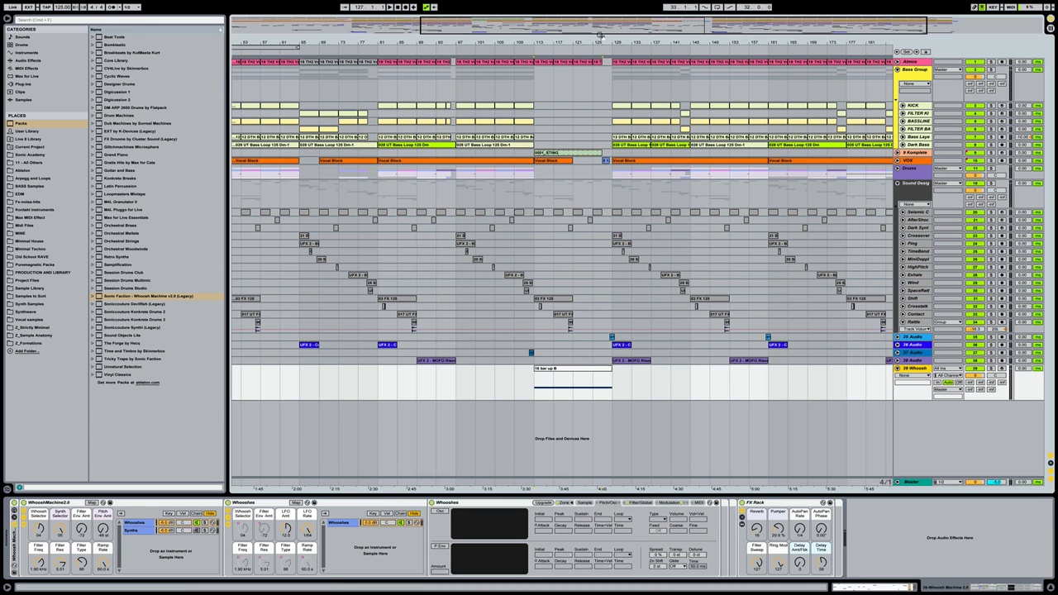
left_click_drag(597, 41, 616, 154)
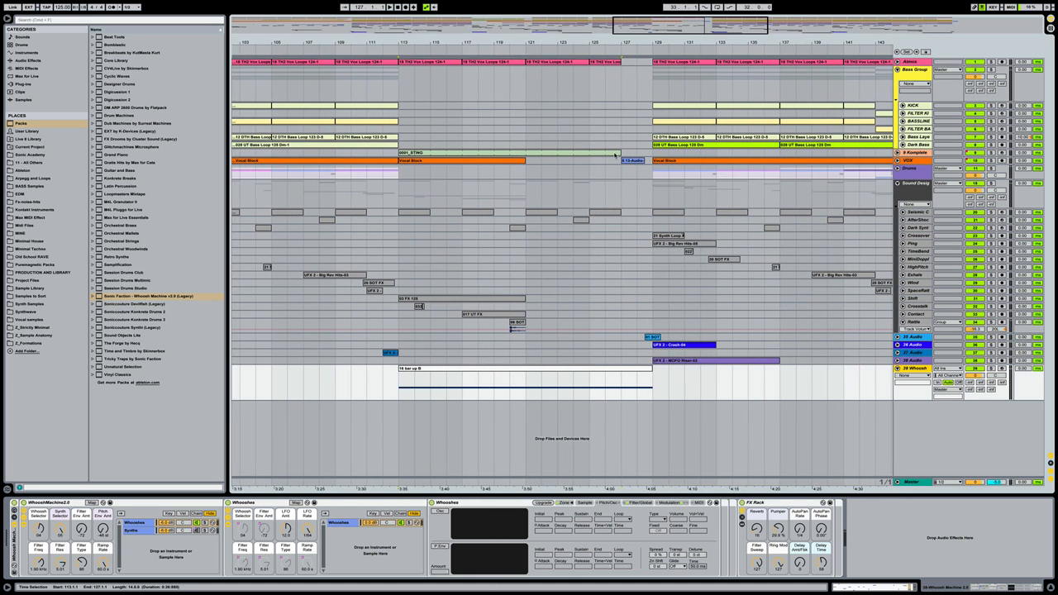
left_click(638, 367)
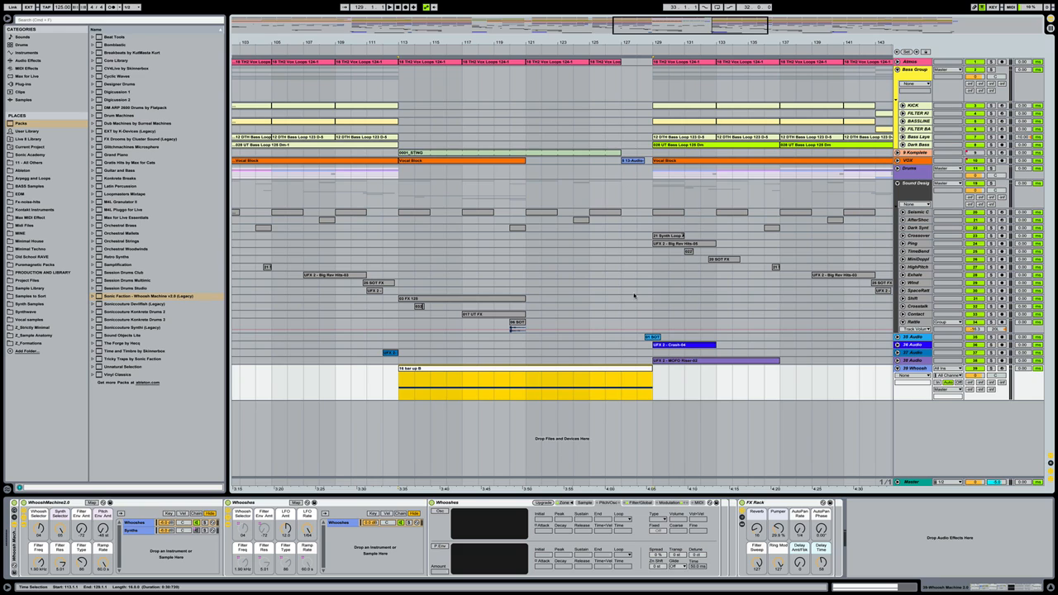
left_click_drag(629, 371, 602, 371)
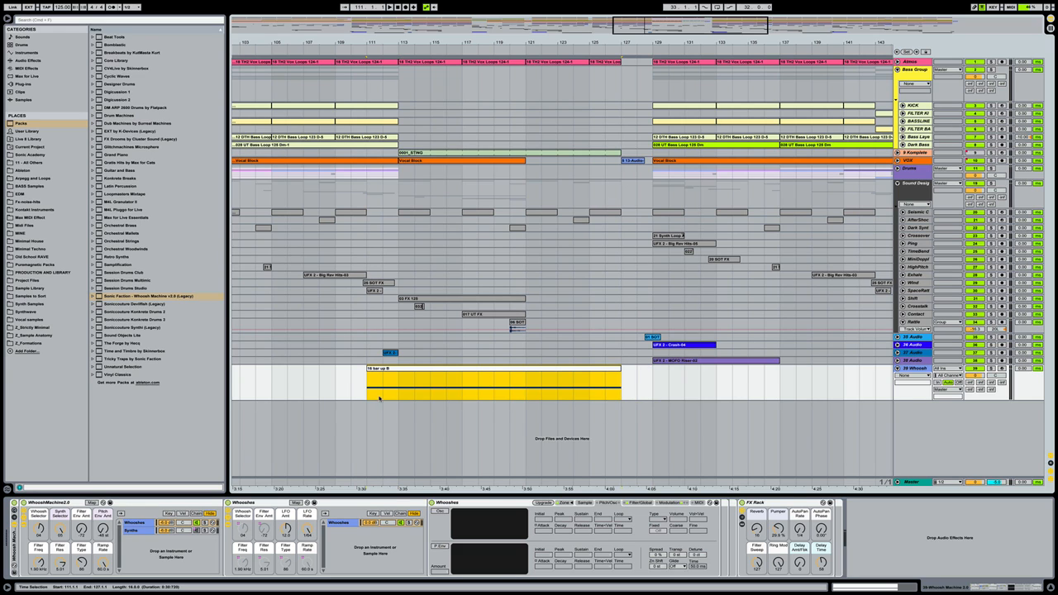
left_click(402, 385)
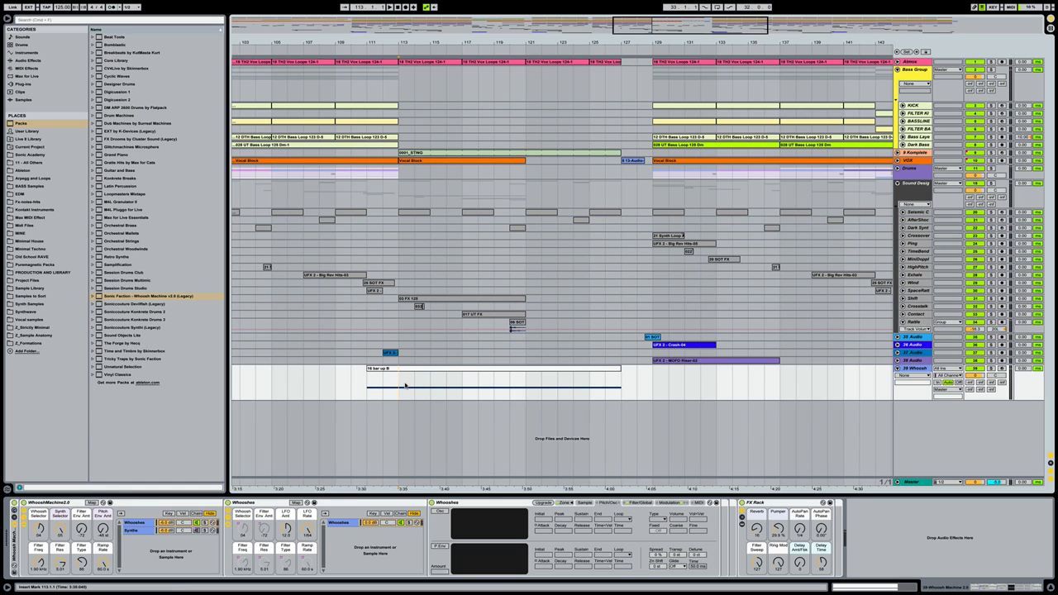
Draw the Whoosh track's Speaker On automation raised from bar 113 to the clip's end
left_click(969, 368)
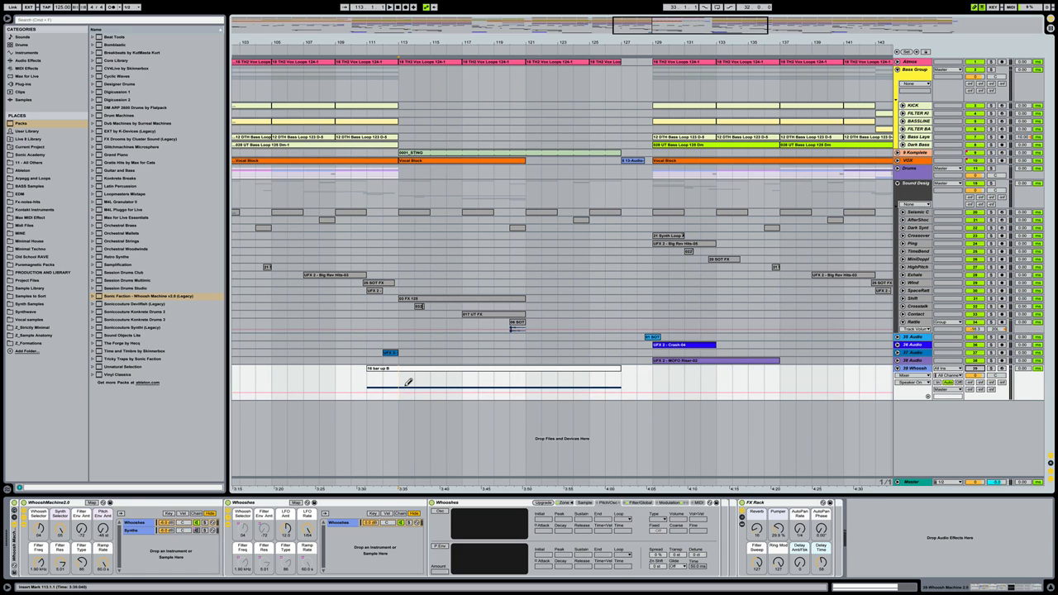
left_click(407, 376)
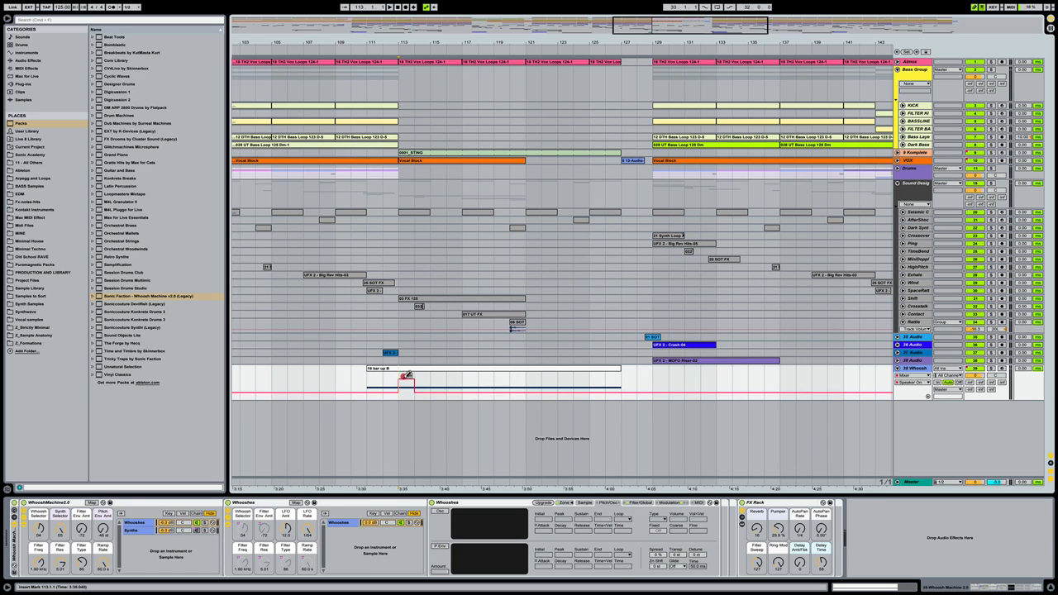
left_click(622, 376)
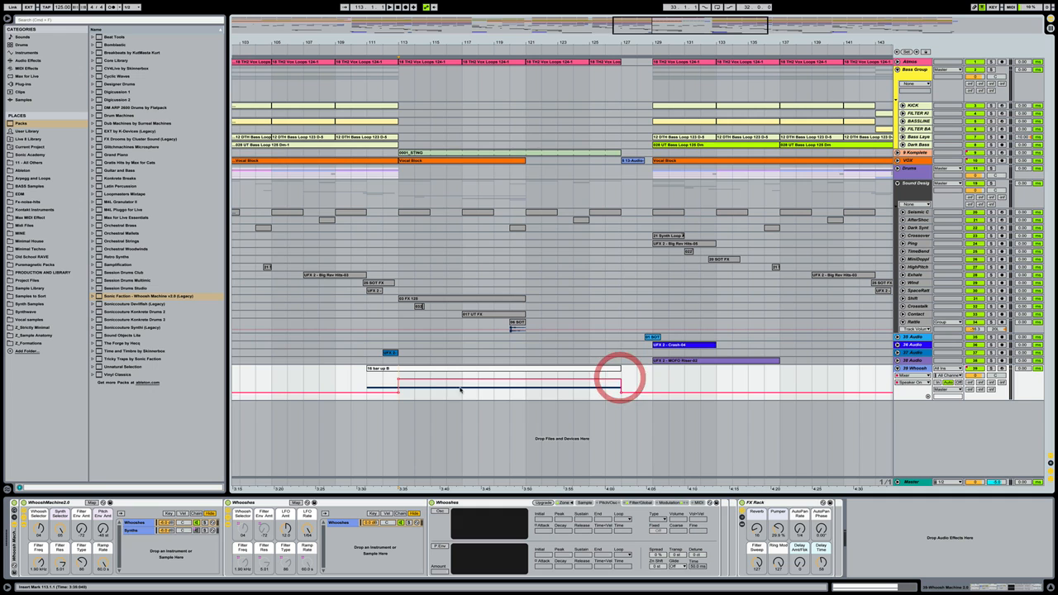
left_click(914, 367)
left_click_drag(554, 44, 554, 14)
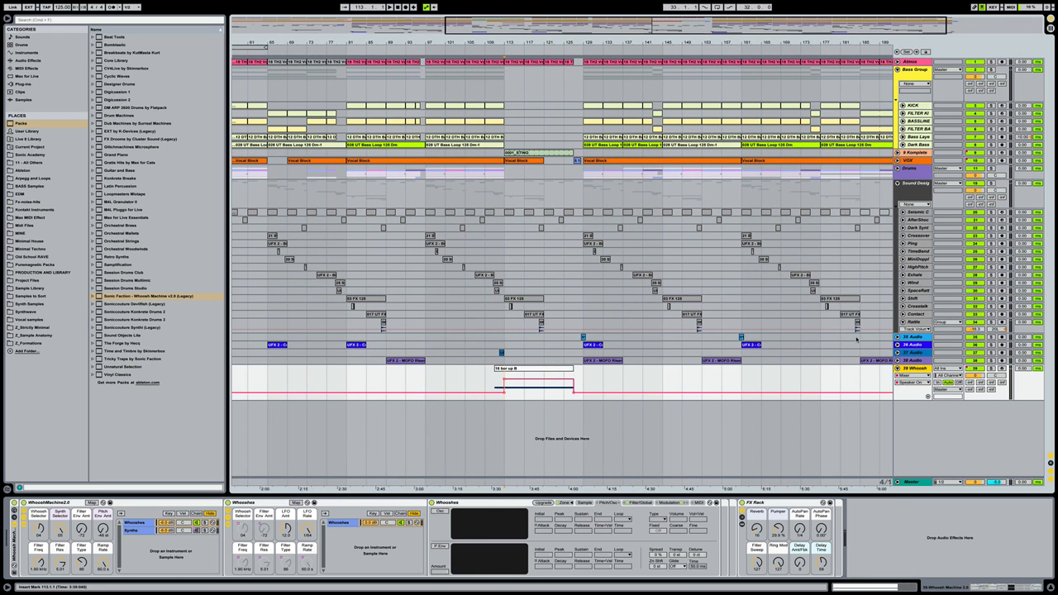
left_click(925, 368)
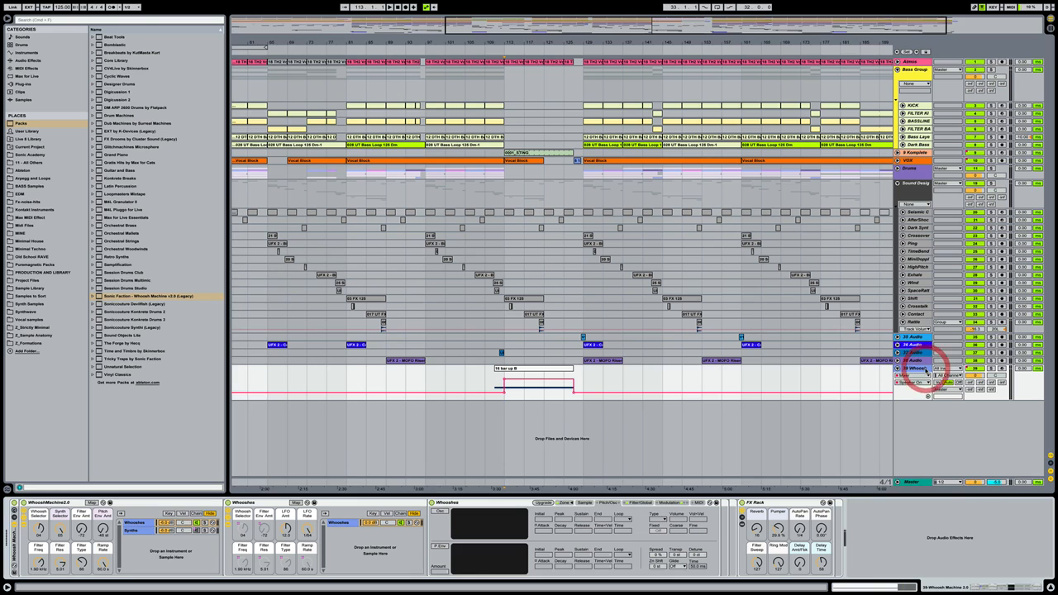
left_click(33, 61)
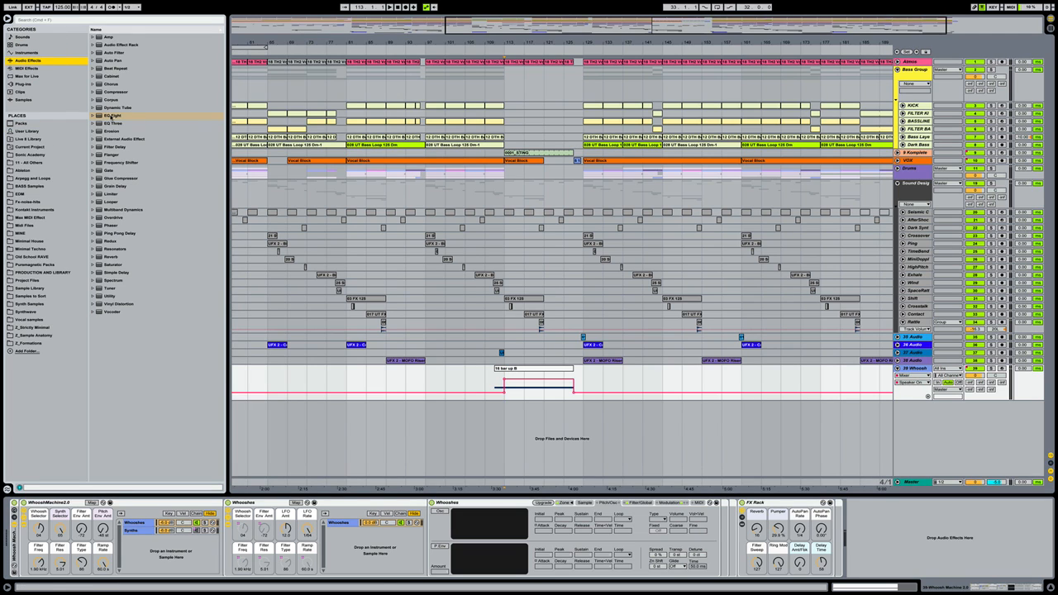
Add an EQ Eight to 39 Whoosh with band 1 as a low cut near 231 Hz
left_click_drag(110, 117, 915, 539)
left_click(881, 567)
left_click(880, 524)
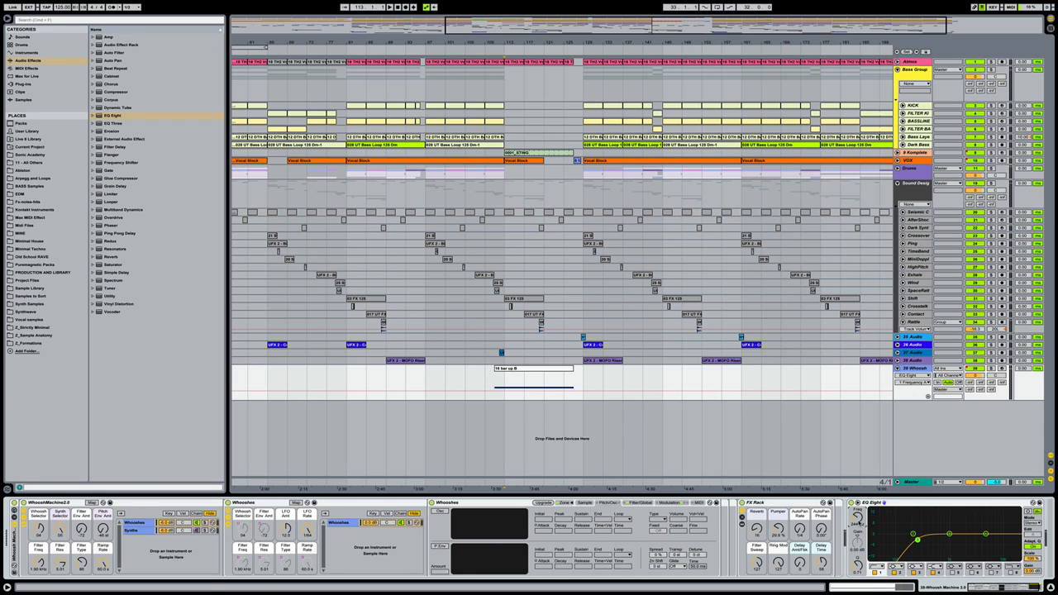
Select the 16 bar up B clip, solo the Whoosh track with its volume automation shown, and play
left_click(539, 366)
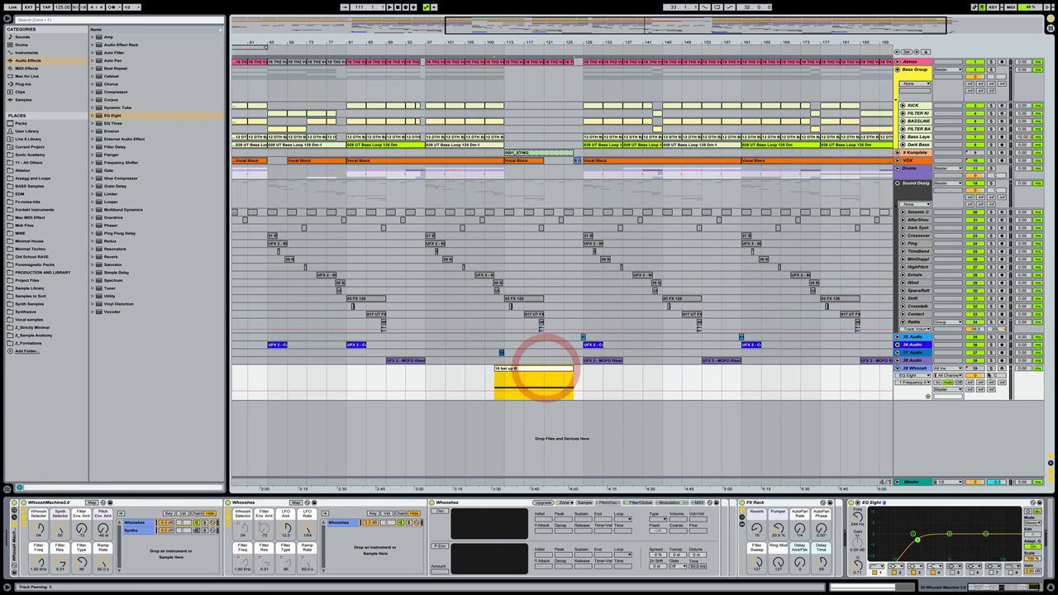
left_click(991, 369)
left_click(976, 376)
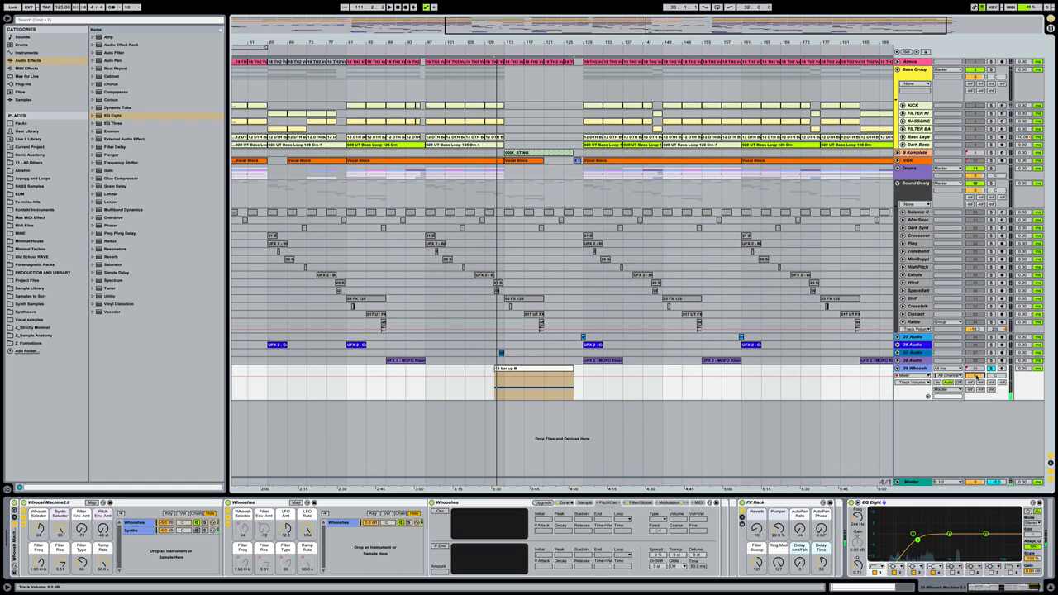
key("space")
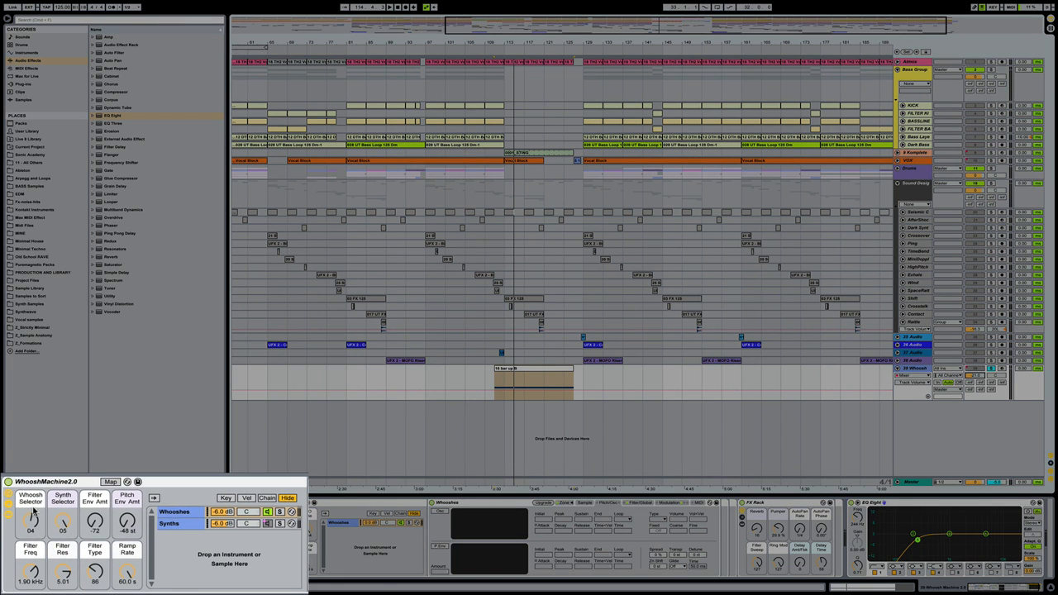
Raise the Whoosh low cut to about 334 Hz, reset WhooshMachine Filter Type, and fold Whooshes
left_click(32, 520)
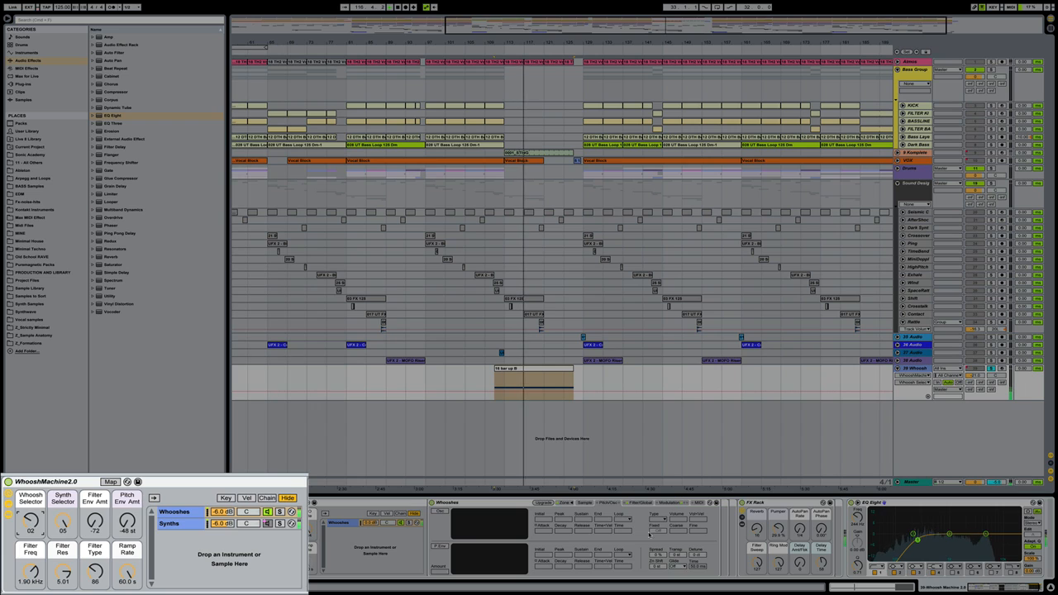
left_click_drag(918, 539, 925, 540)
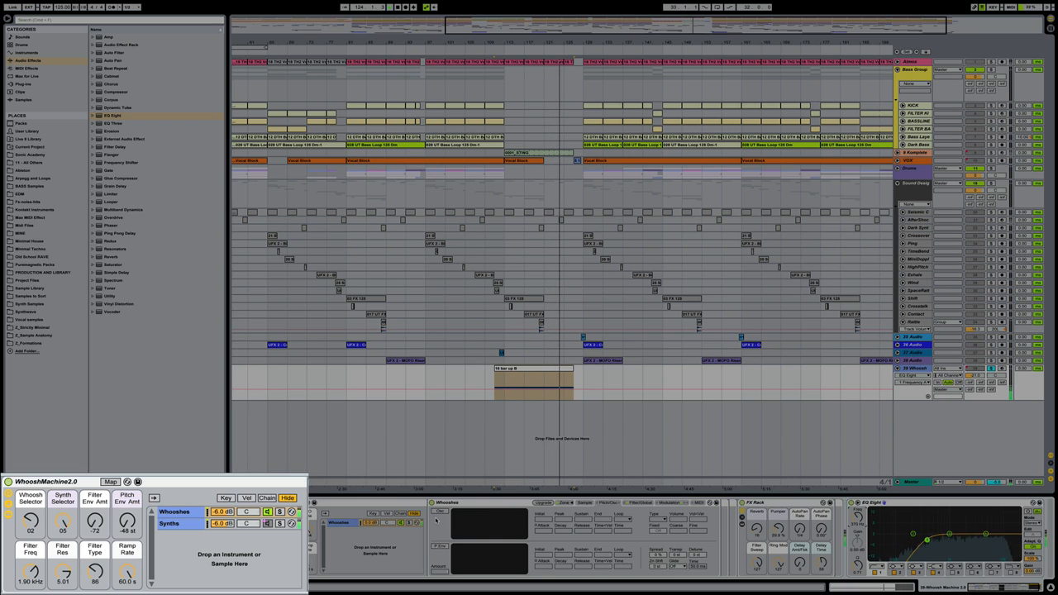
mouse_move(96, 578)
left_mouse_down()
mouse_move(96, 565)
mouse_move(96, 590)
left_mouse_up()
key("space")
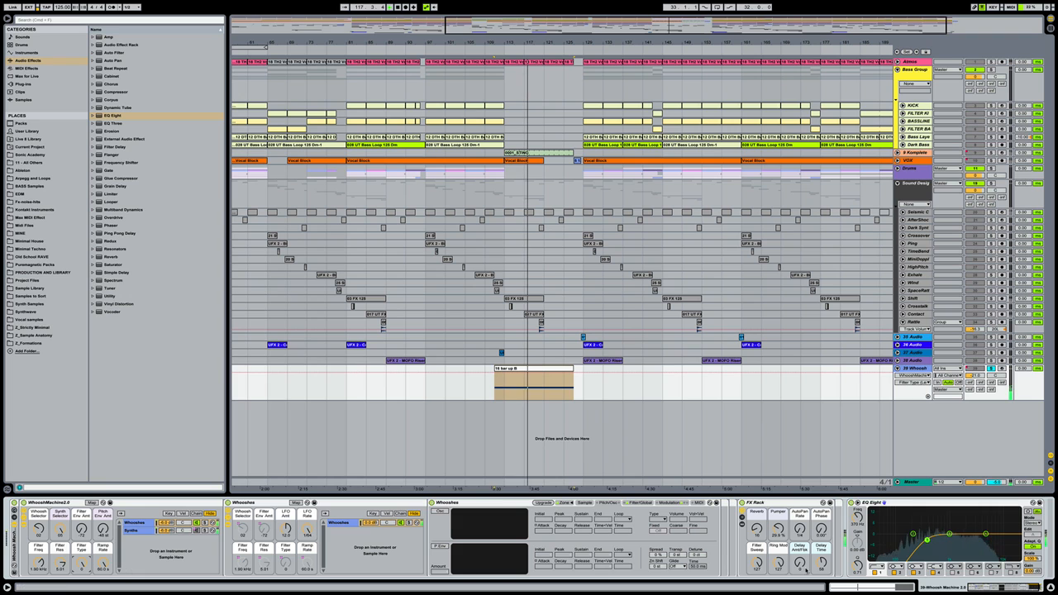
double_click(461, 503)
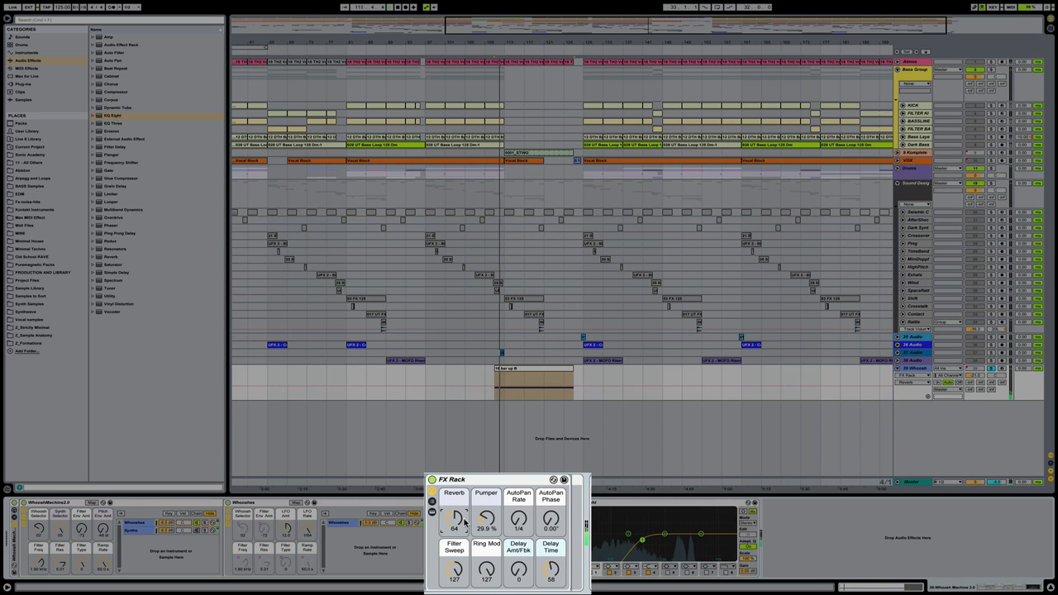
Drag the FX Rack Pumper macro from 29.9 % to 33.1 %, then select Filter Sweep
left_click_drag(491, 524, 491, 520)
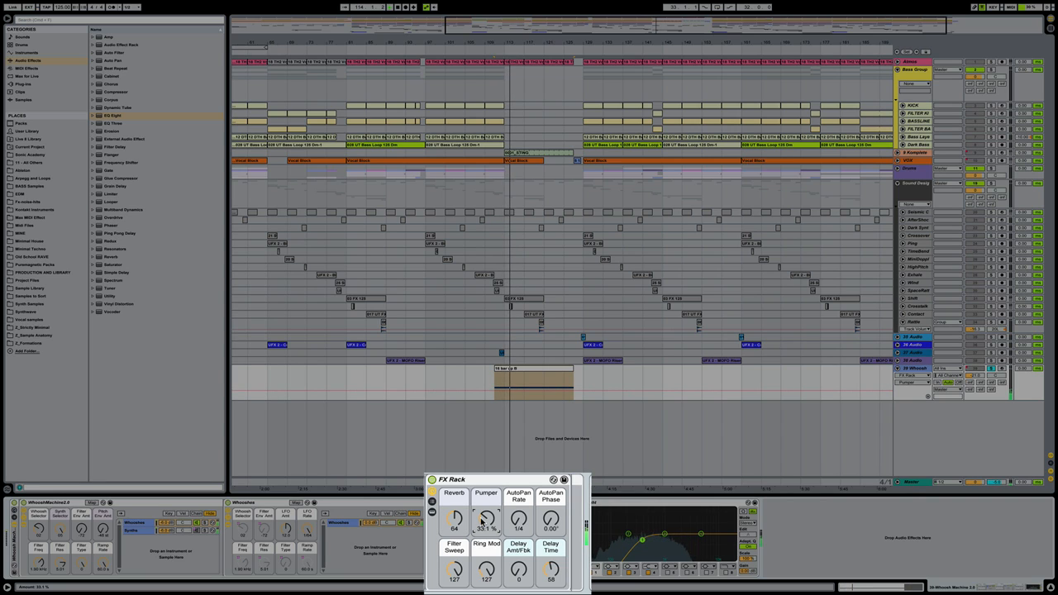
left_click(455, 570)
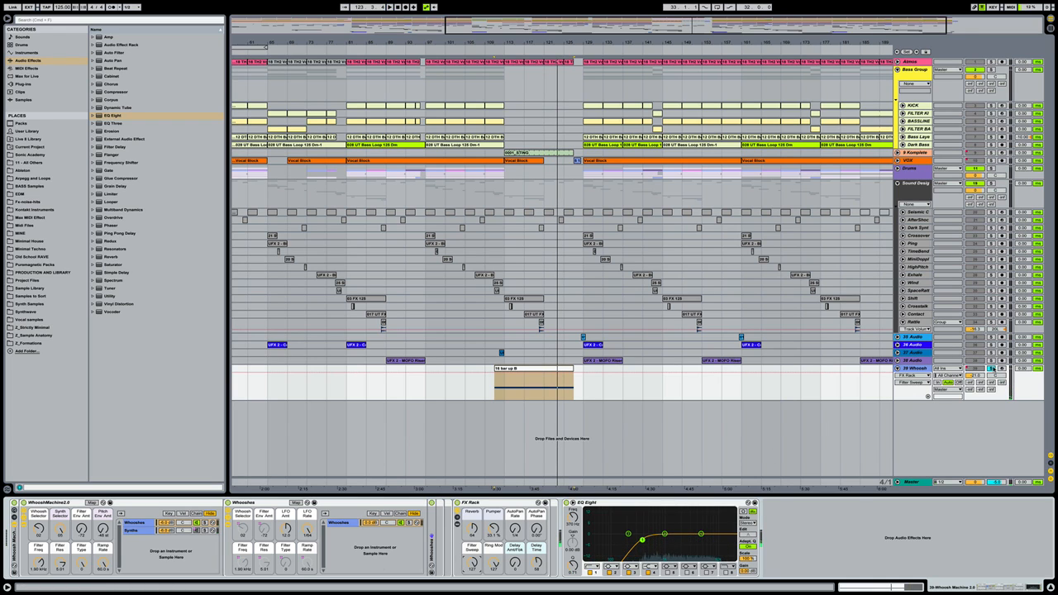
Unsolo the Whoosh track and lift its EQ Eight low cut to 902 Hz
left_click(992, 368)
left_click(484, 382)
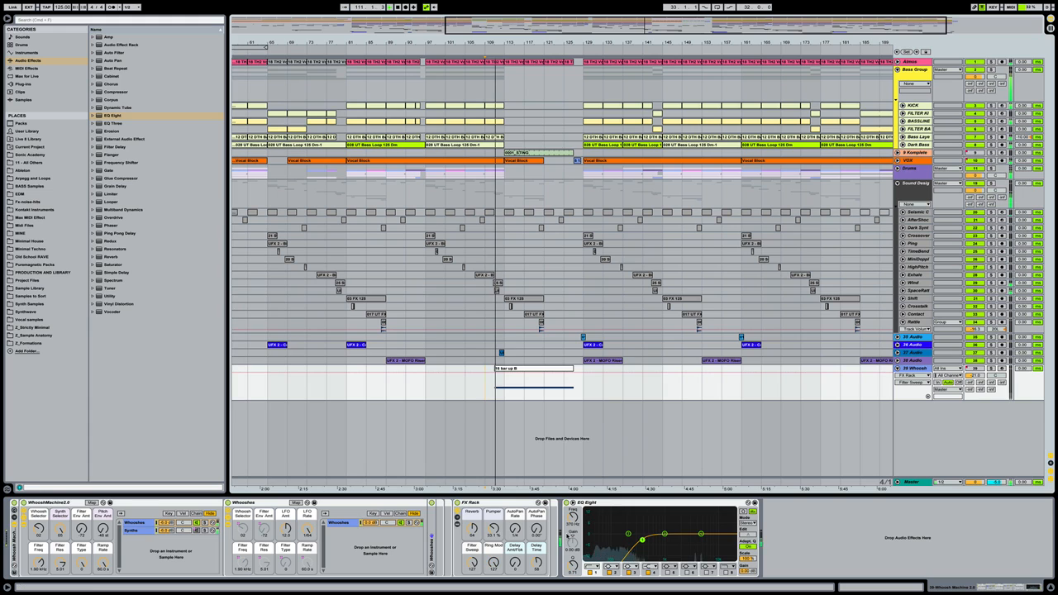
left_click_drag(642, 540, 662, 540)
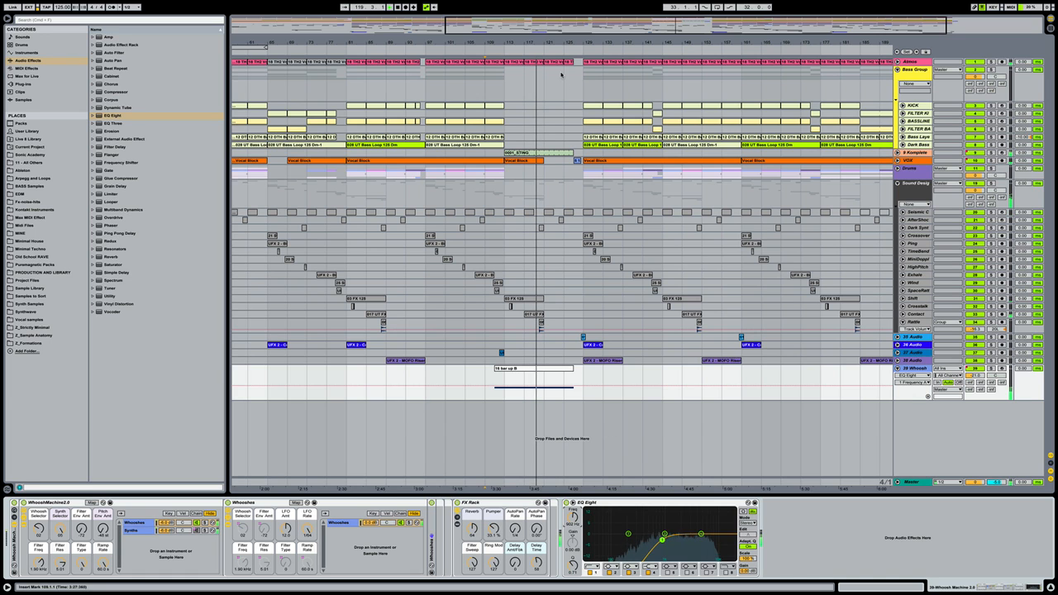
Set the Whoosh track volume to -20 dB and enable EQ band 8 as a high cut
left_click_drag(554, 42, 554, 12)
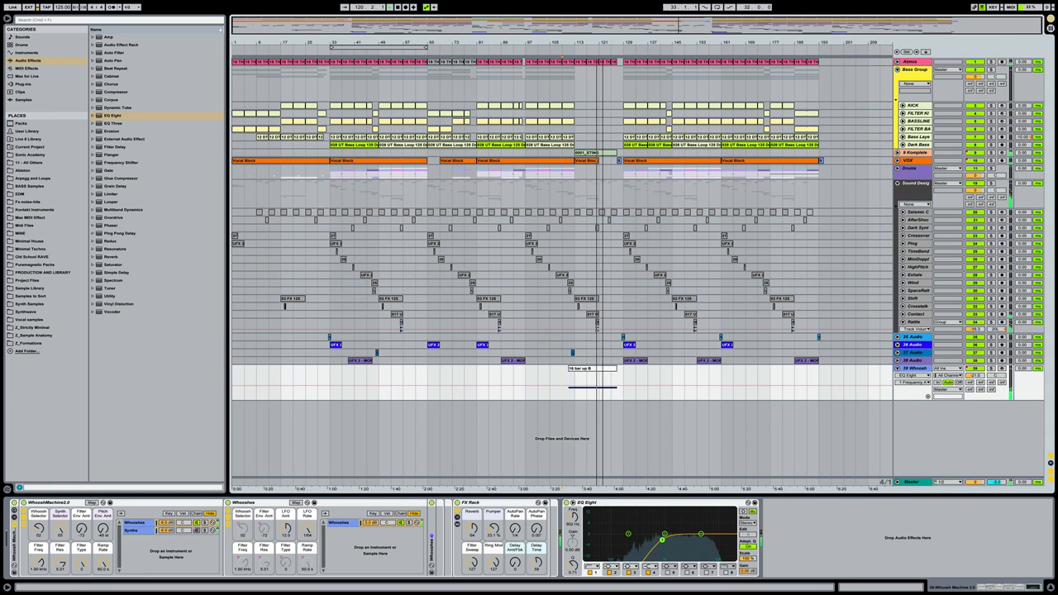
left_click(734, 374)
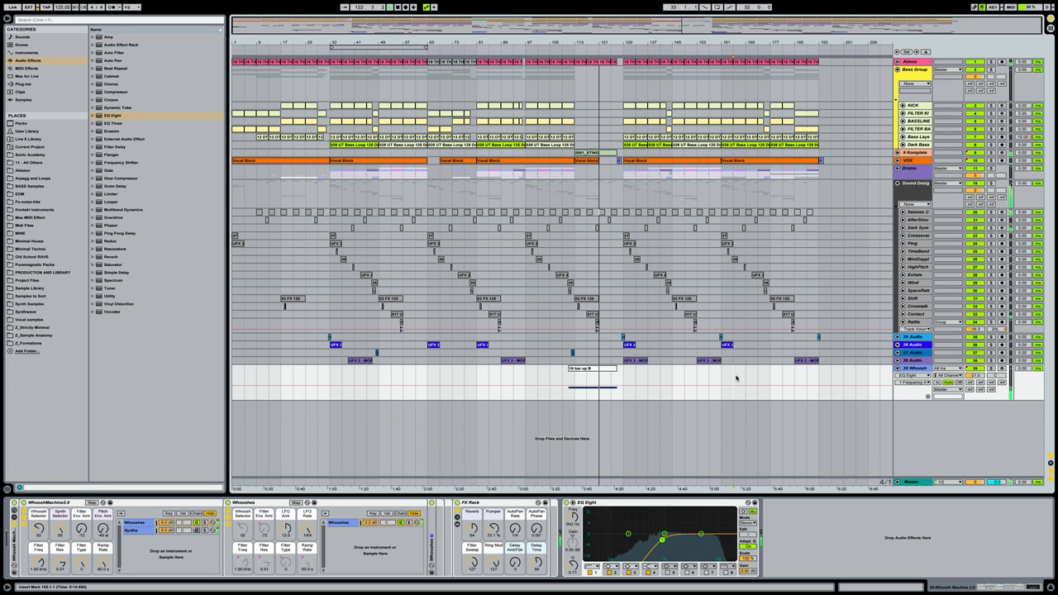
left_click_drag(976, 376, 976, 374)
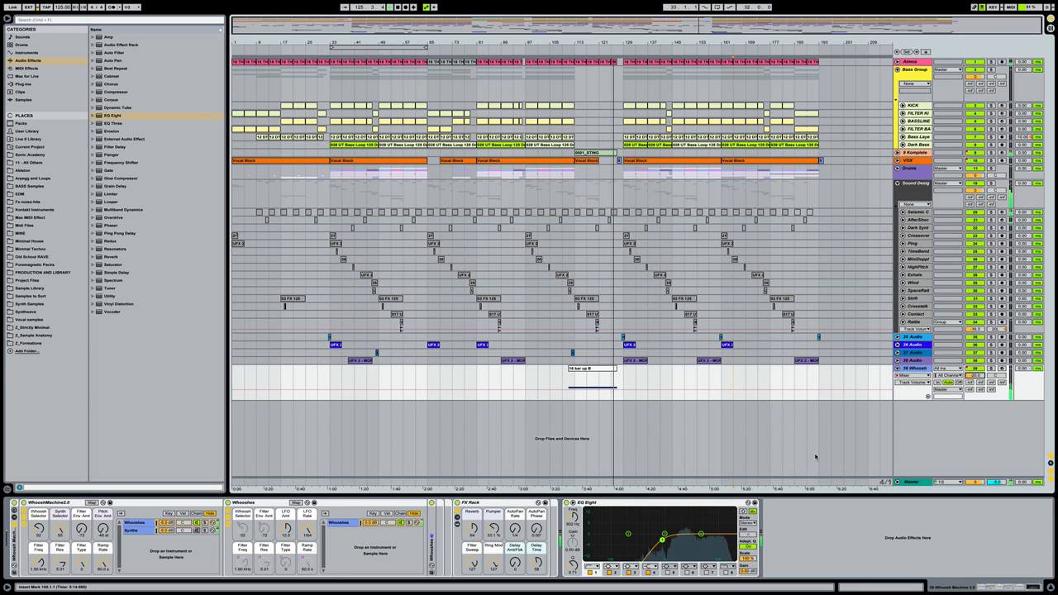
left_click(726, 572)
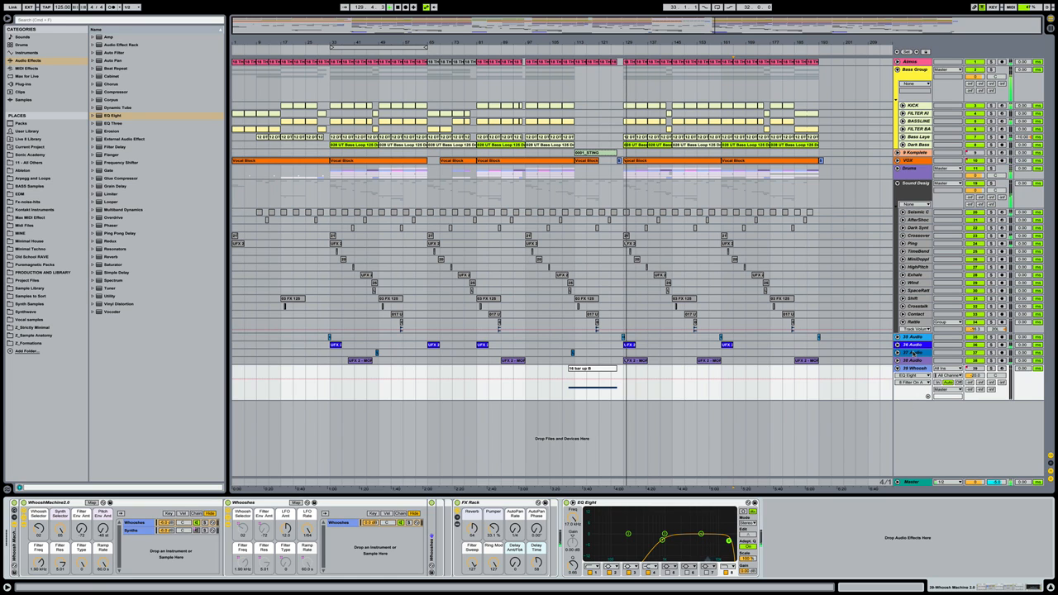
Unfold 35 Audio and show its Track Volume automation
left_click(910, 338)
left_click(897, 336)
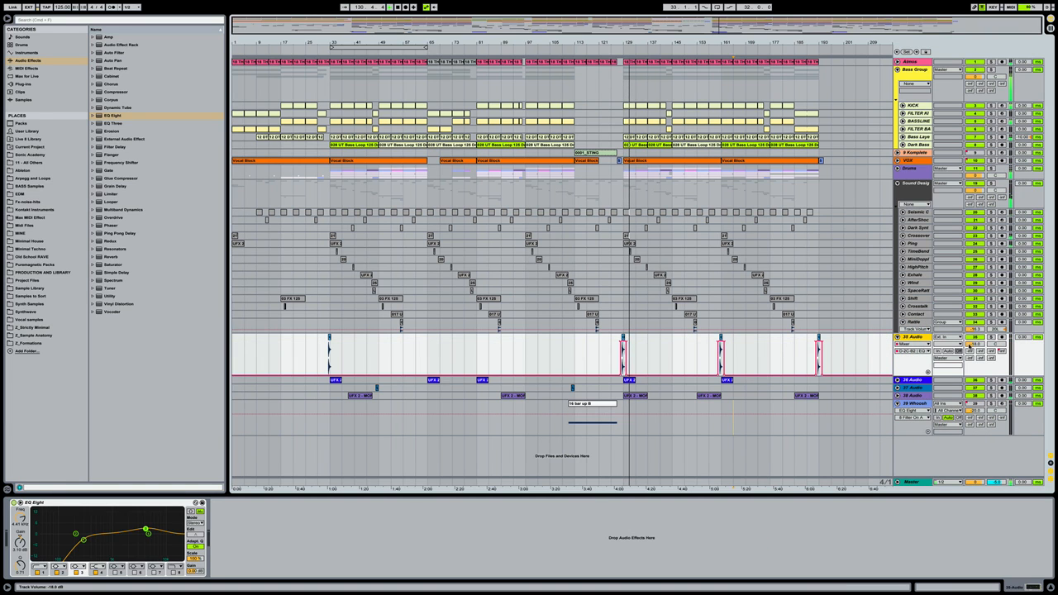
left_click(969, 346)
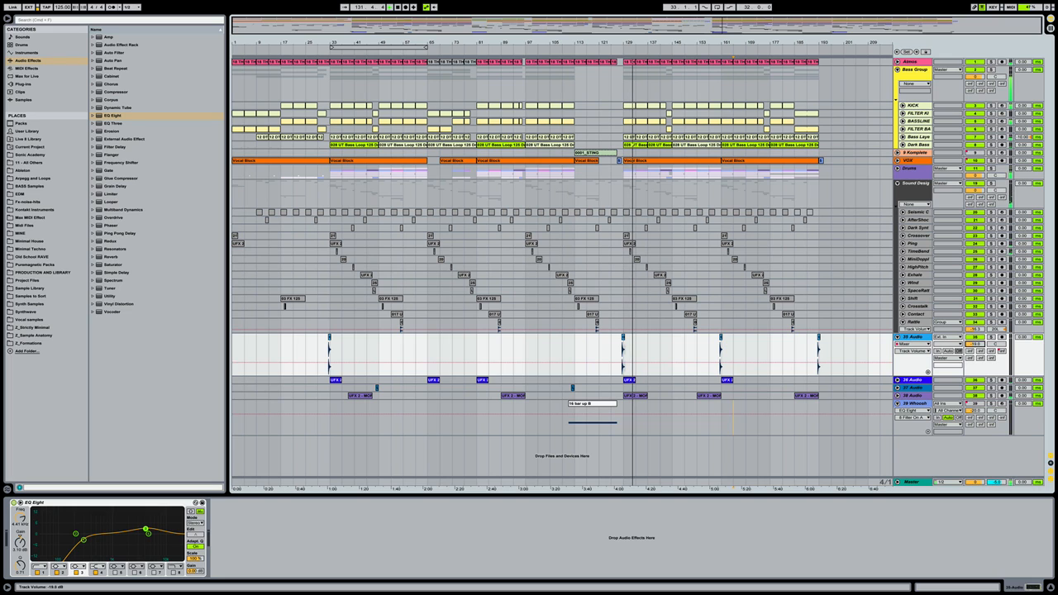
Fold 35 Audio and 39 Whoosh, then select tracks 35 through 39
left_click(757, 433)
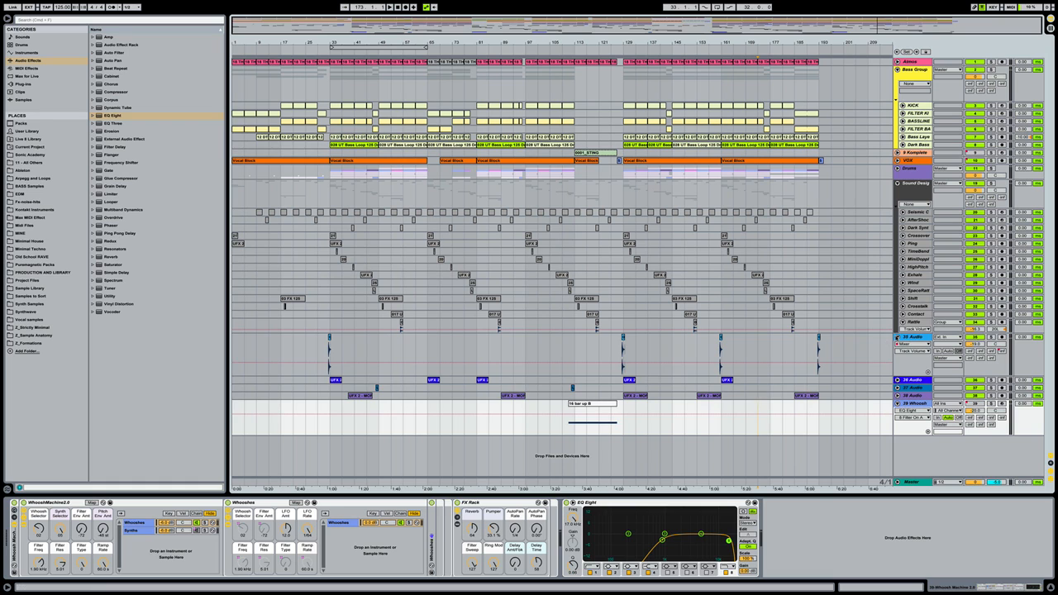
left_click(897, 337)
left_click(907, 337)
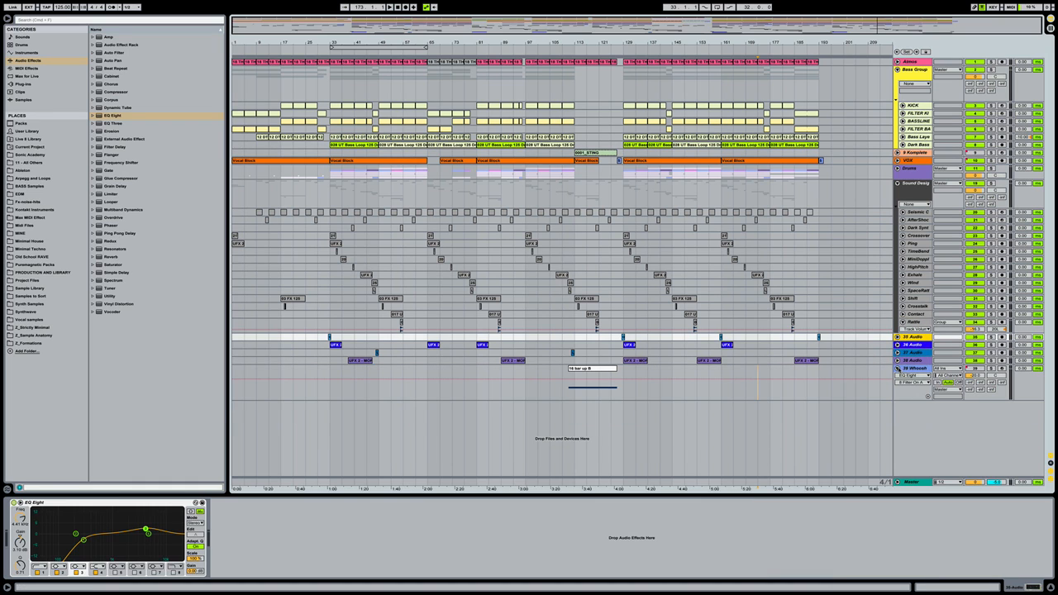
left_click(897, 368)
left_click(912, 338)
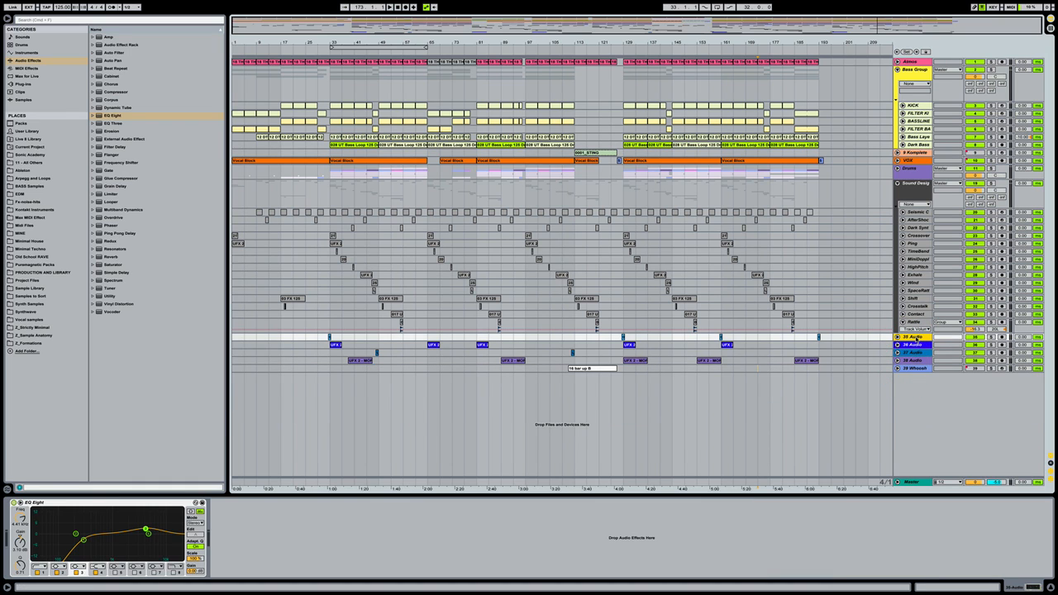
left_click(914, 368)
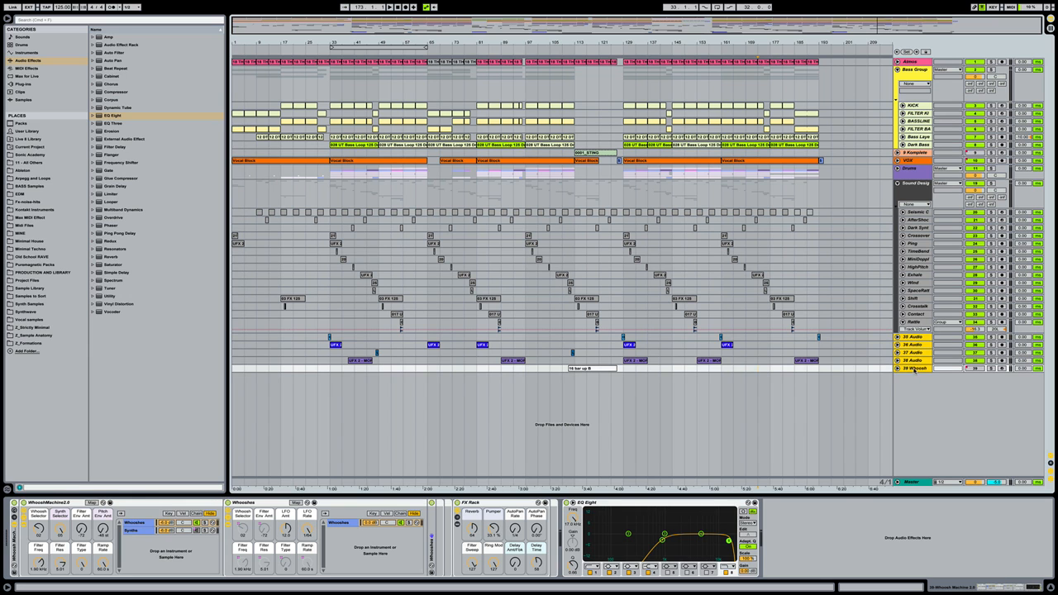
Group tracks 35–39 into an FX Group with Ctrl+G and colour the group cyan
left_click(911, 337, "shift")
key("ctrl+g")
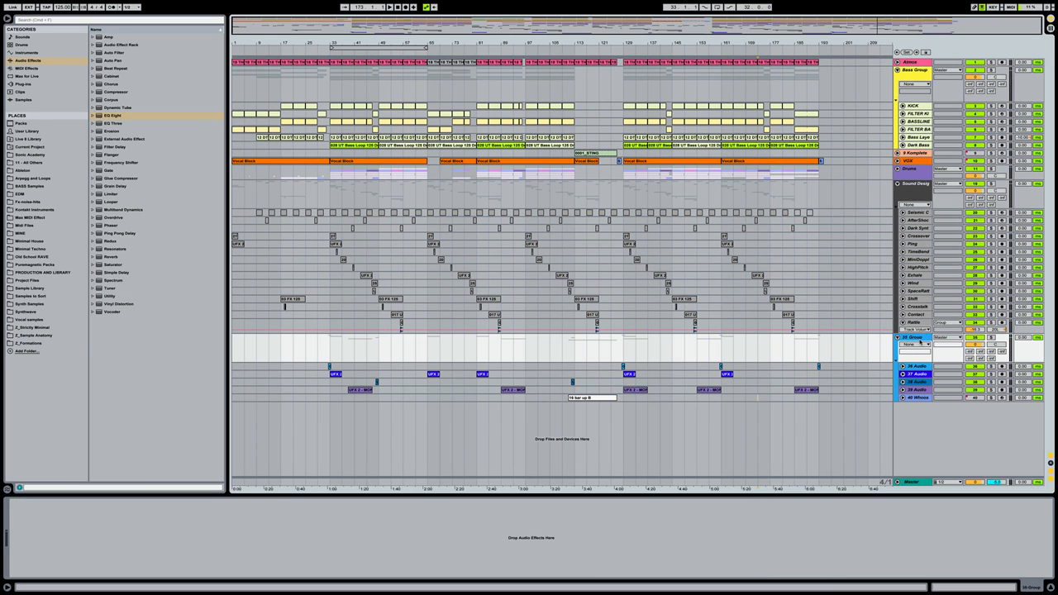
key("ctrl+f")
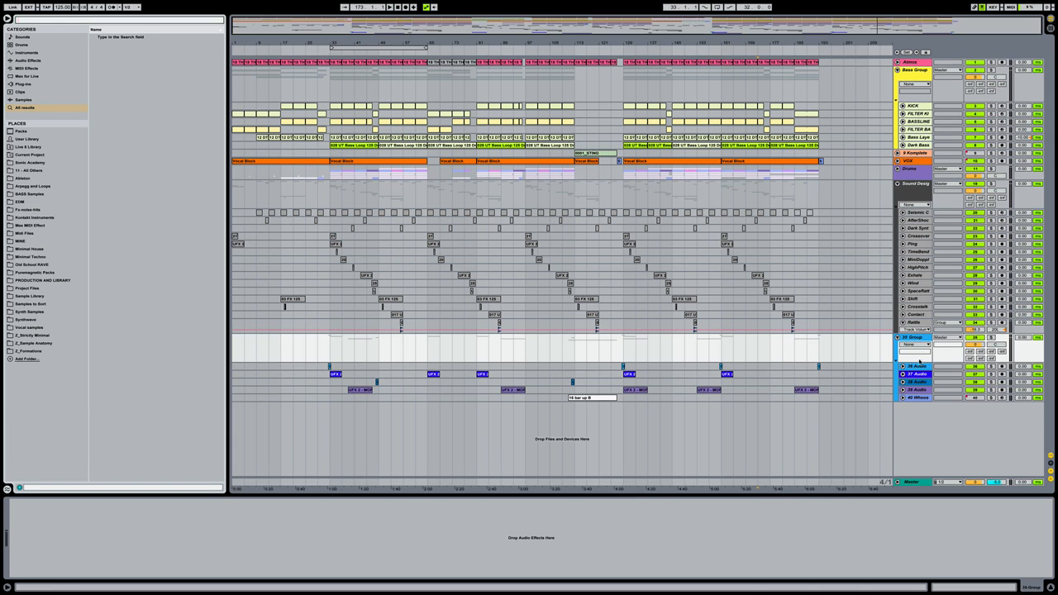
left_click(917, 386)
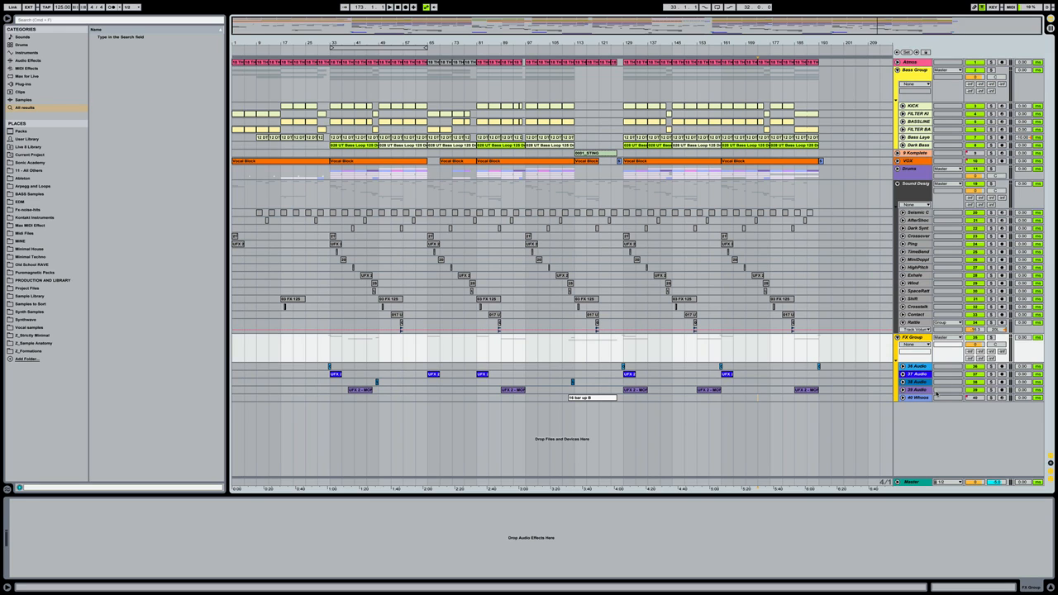
right_click(918, 338)
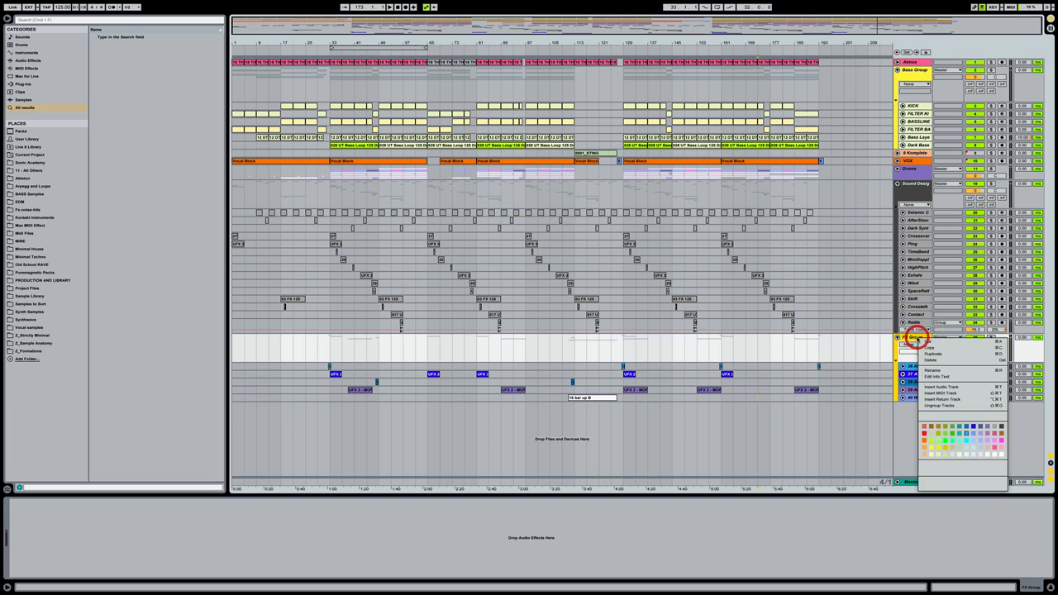
left_click(965, 440)
Colour the grouped tracks 36–40 cyan, then change them to a lighter shade
left_click(918, 366)
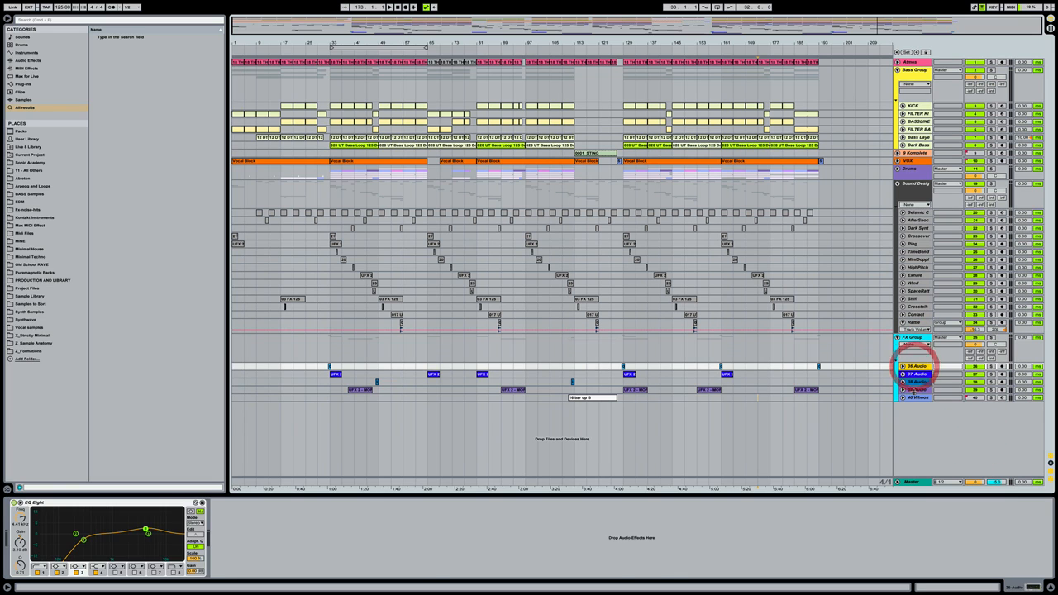
left_click(915, 398, "shift")
right_click(914, 398)
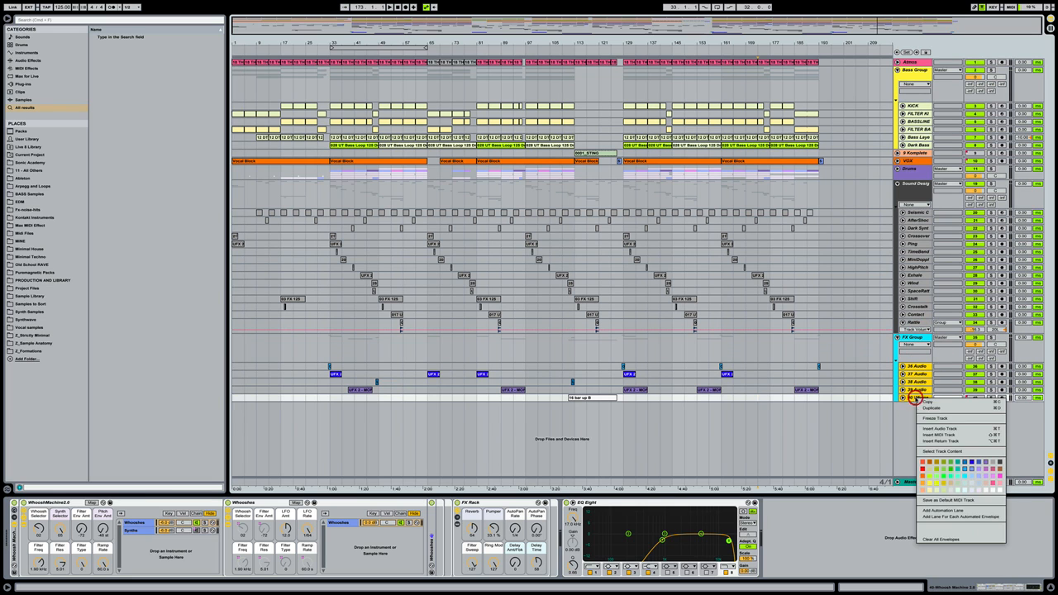
left_click(957, 476)
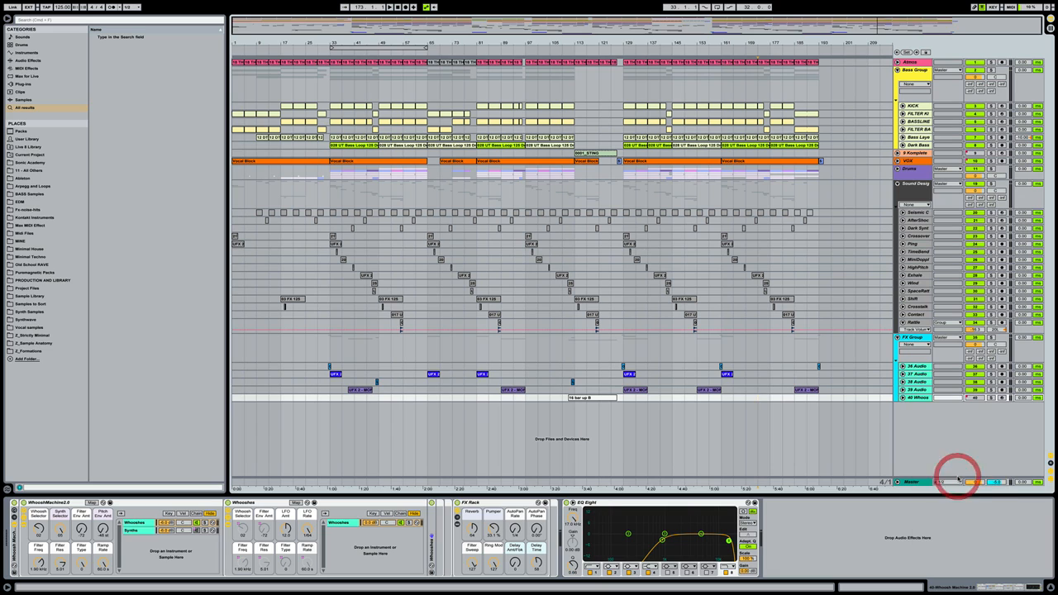
right_click(921, 366)
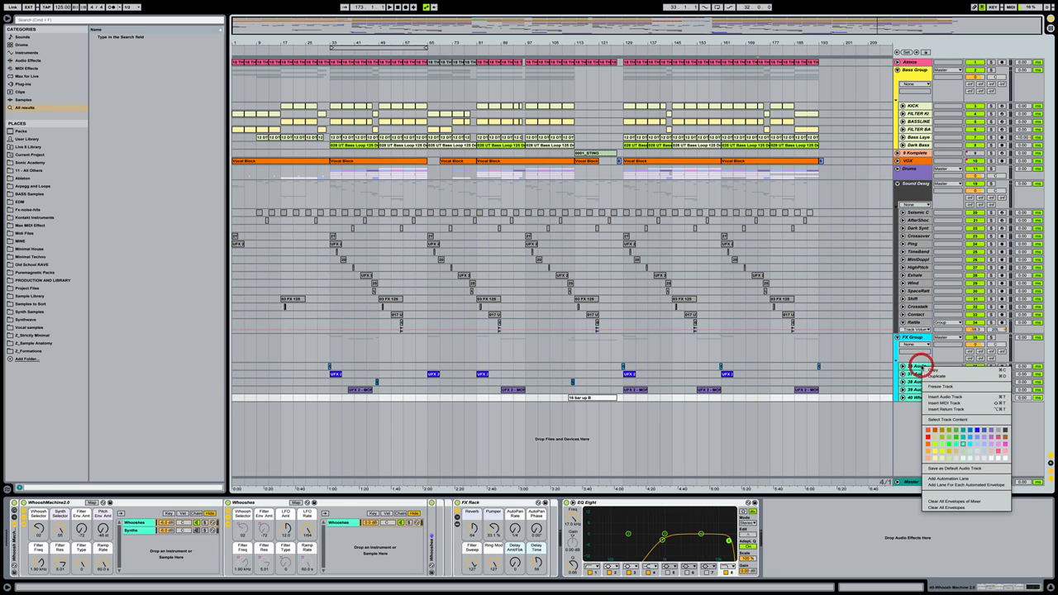
left_click(962, 456)
Recolour the clips across tracks 36–40 light grey
left_click_drag(707, 377, 206, 406)
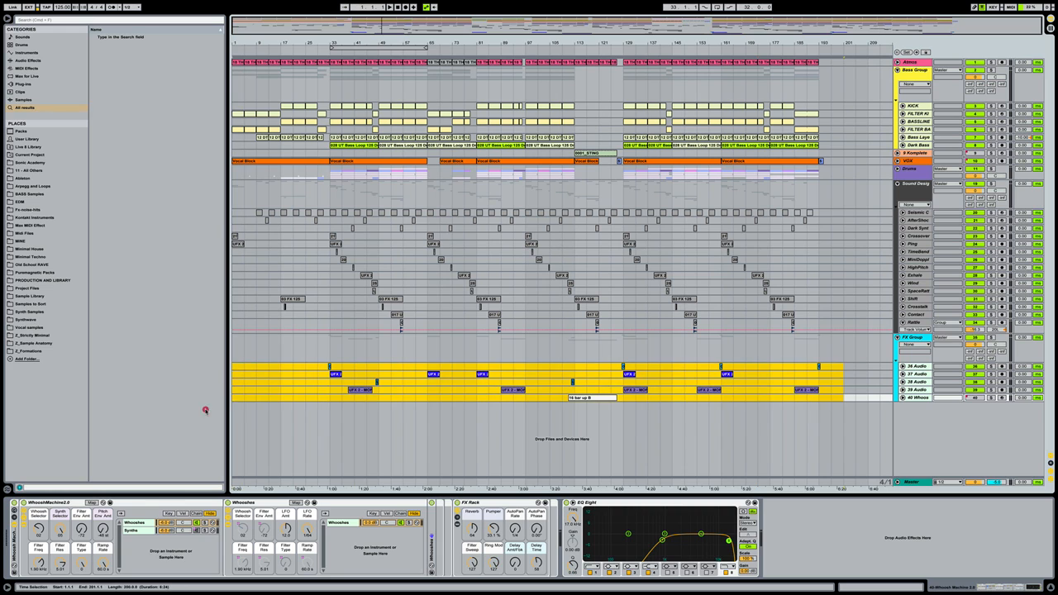
right_click(802, 388)
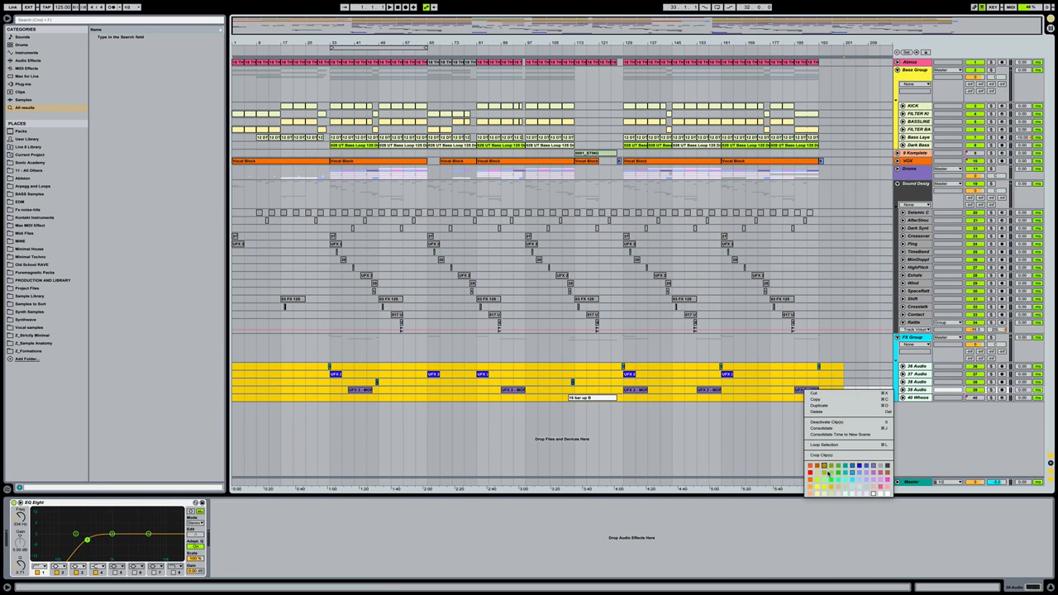
left_click(845, 493)
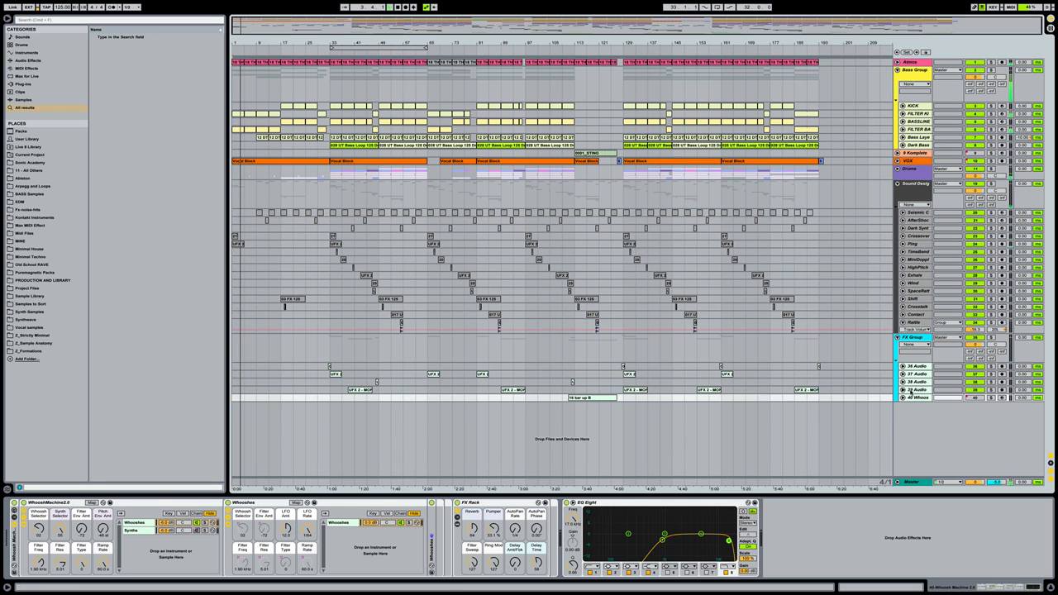
Rename track 36 'Ghost' and track 37 'Noise Crash'
left_click(919, 366)
key("super+r")
type("Ghost")
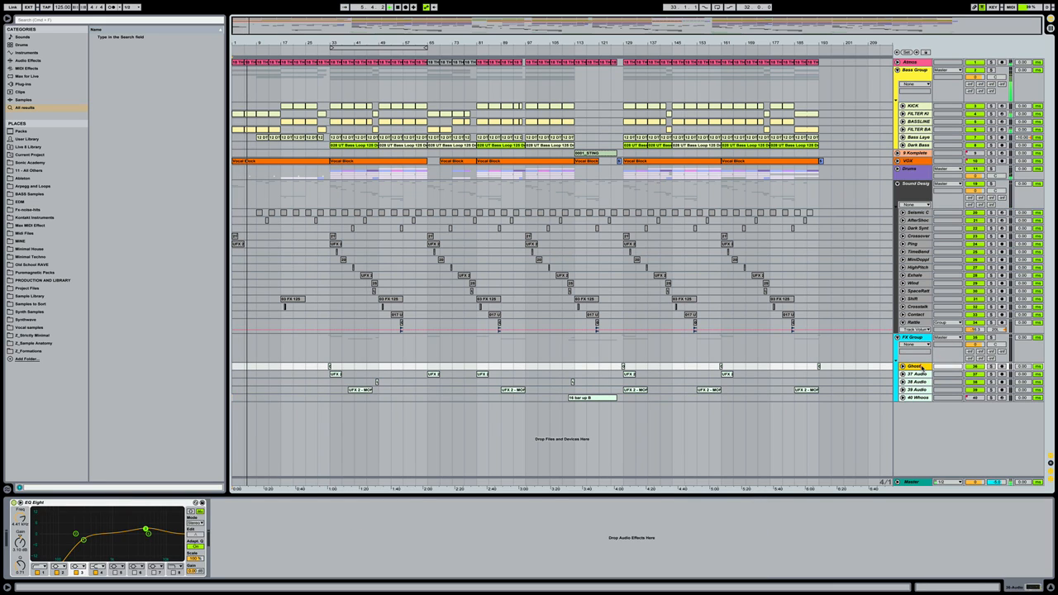
key("Tab")
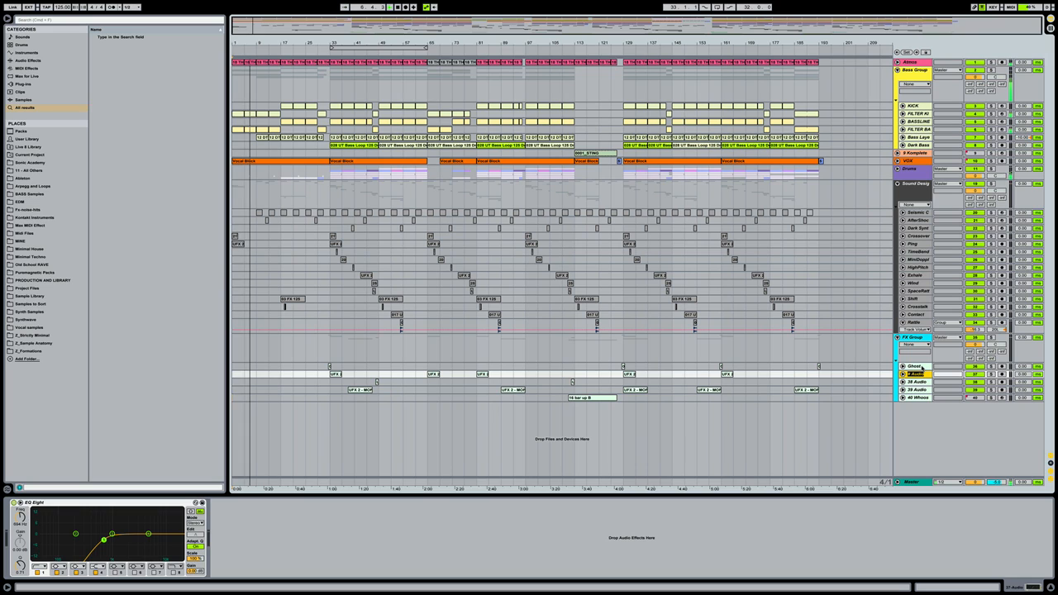
type("Noise")
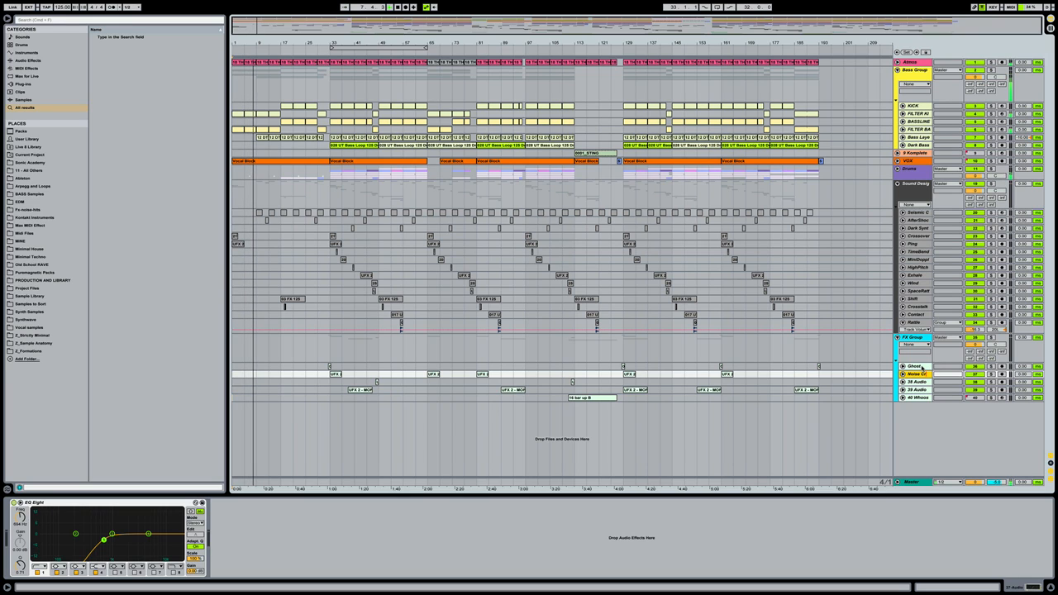
type(" Crash")
key("Tab")
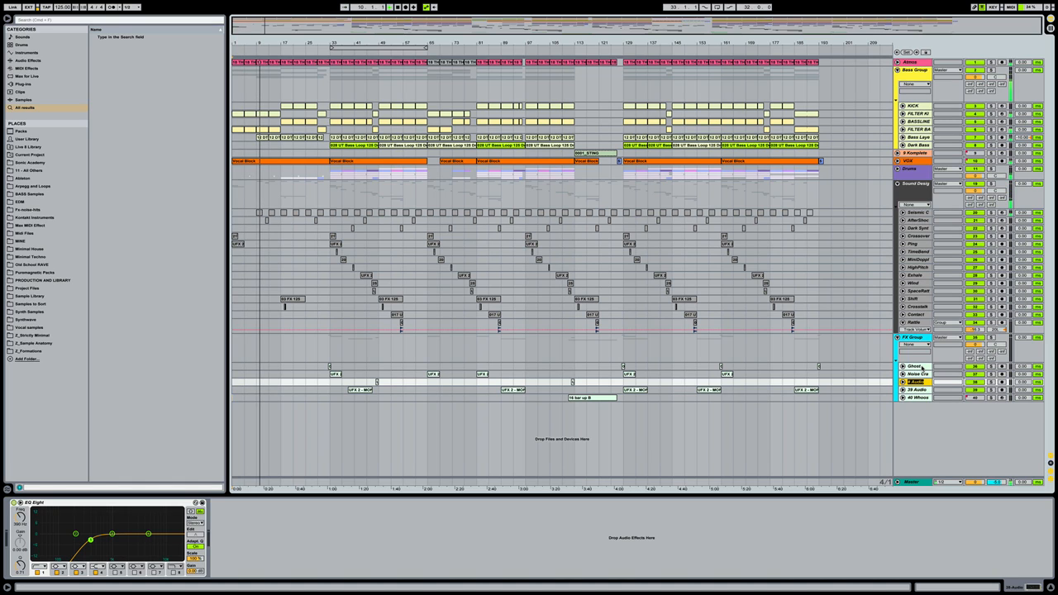
Name track 38 'Short Up', correcting a mistyped name, and track 39 'Riser'
type("Lif")
key("BackSpace")
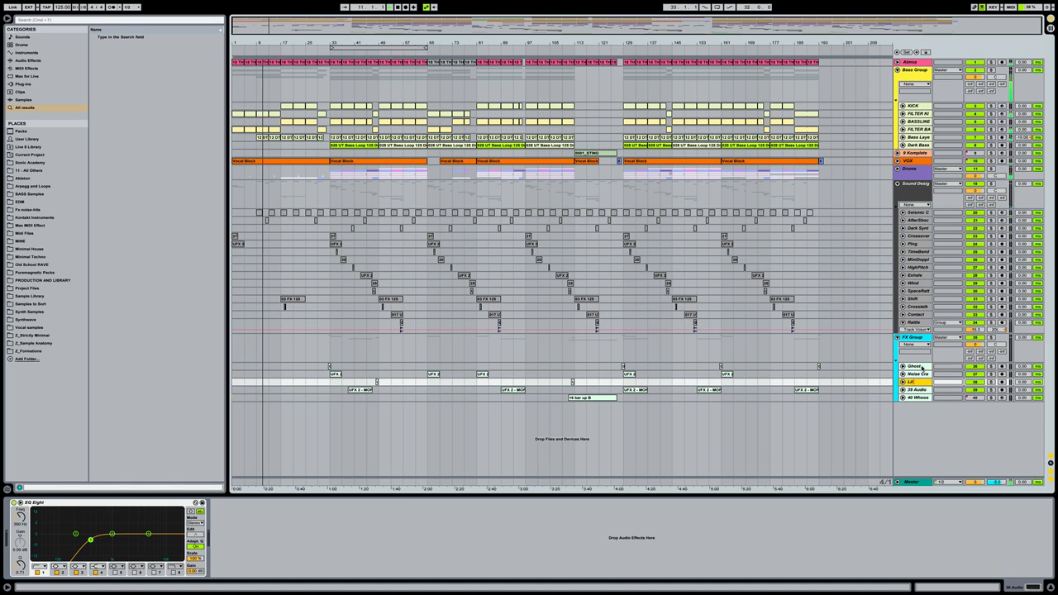
key("BackSpace")
key("BackSpace")
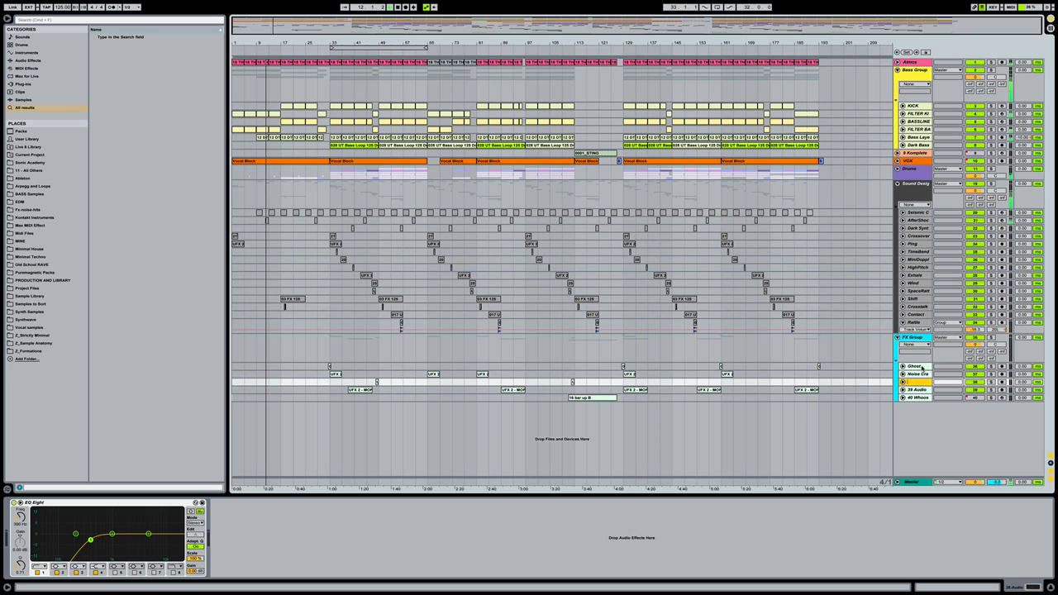
type("Short U")
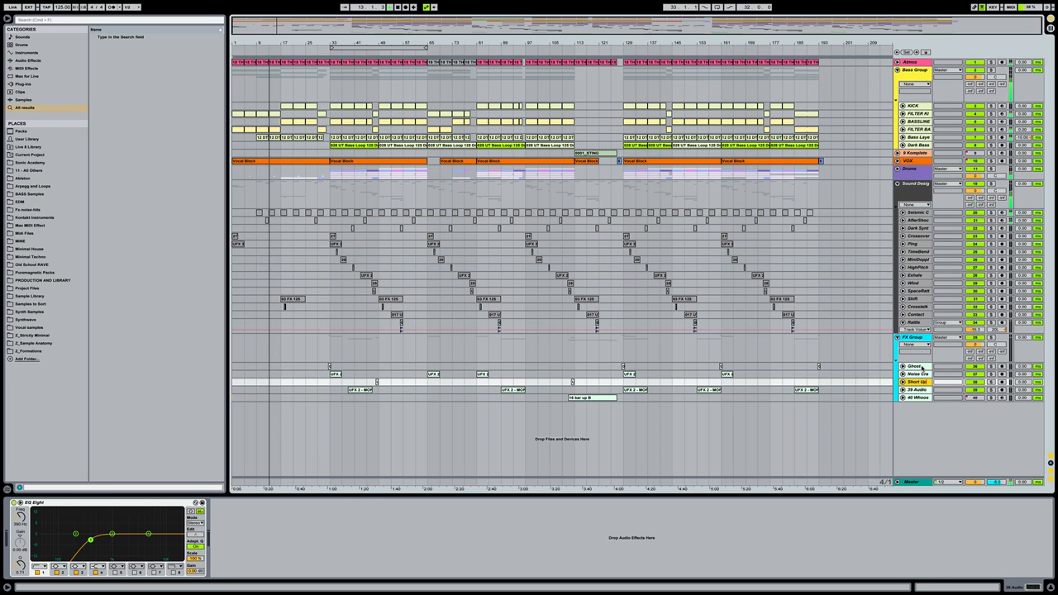
type("p")
key("Tab")
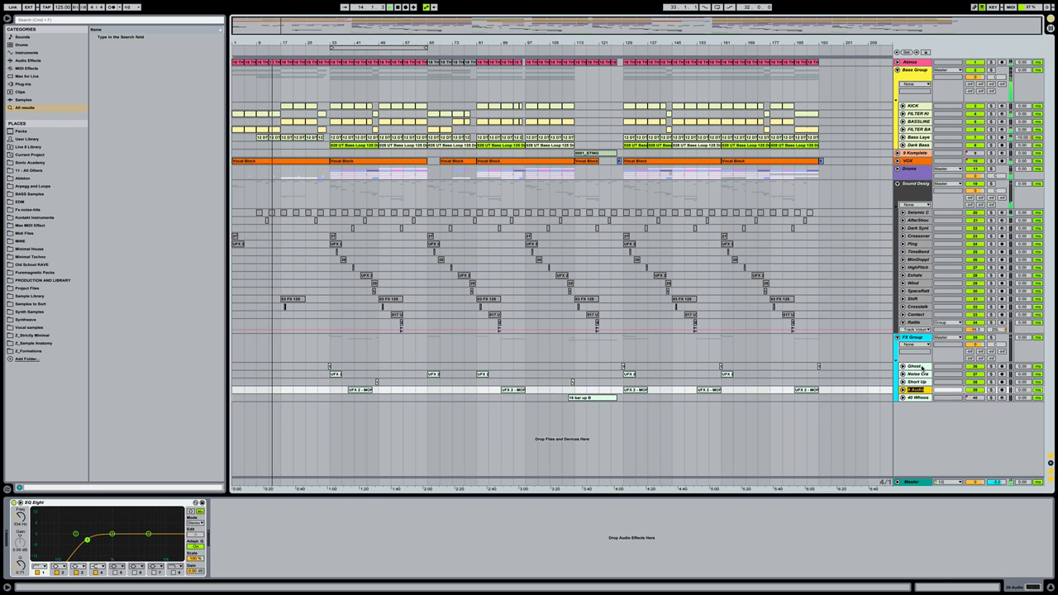
type("Su")
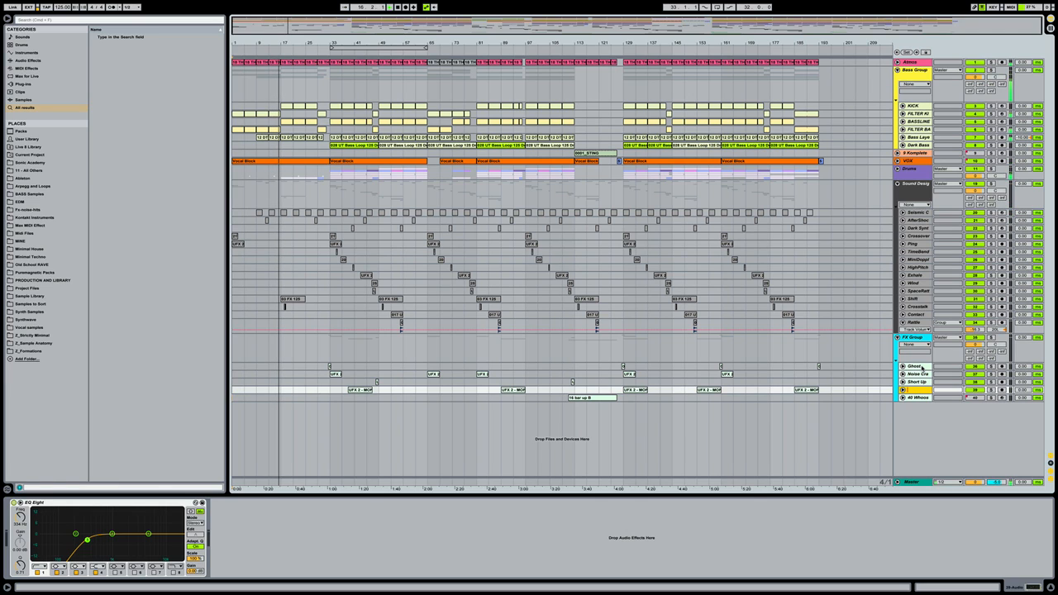
key("BackSpace")
key("BackSpace")
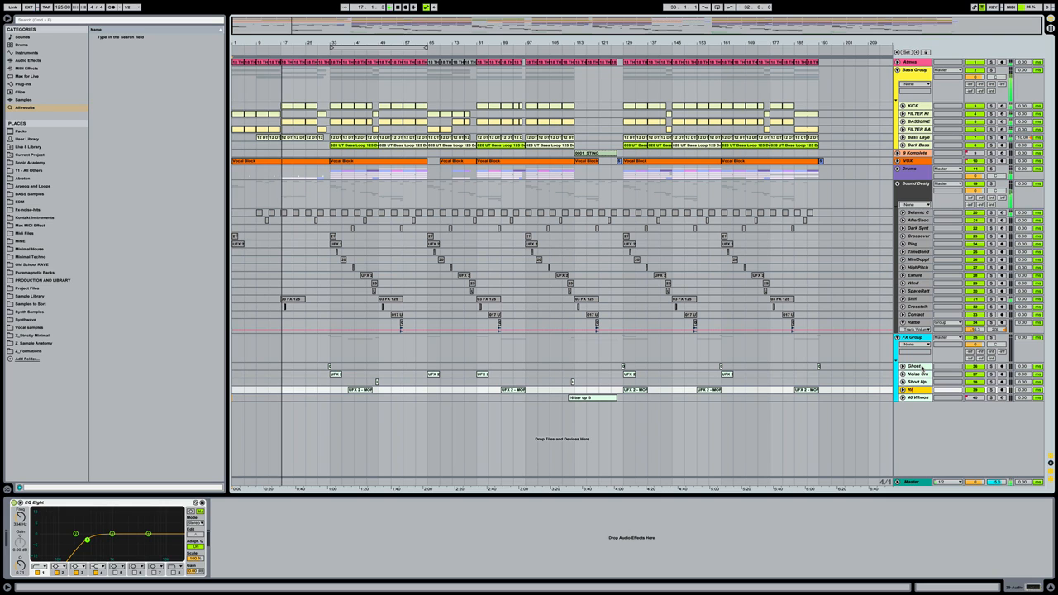
key("Down")
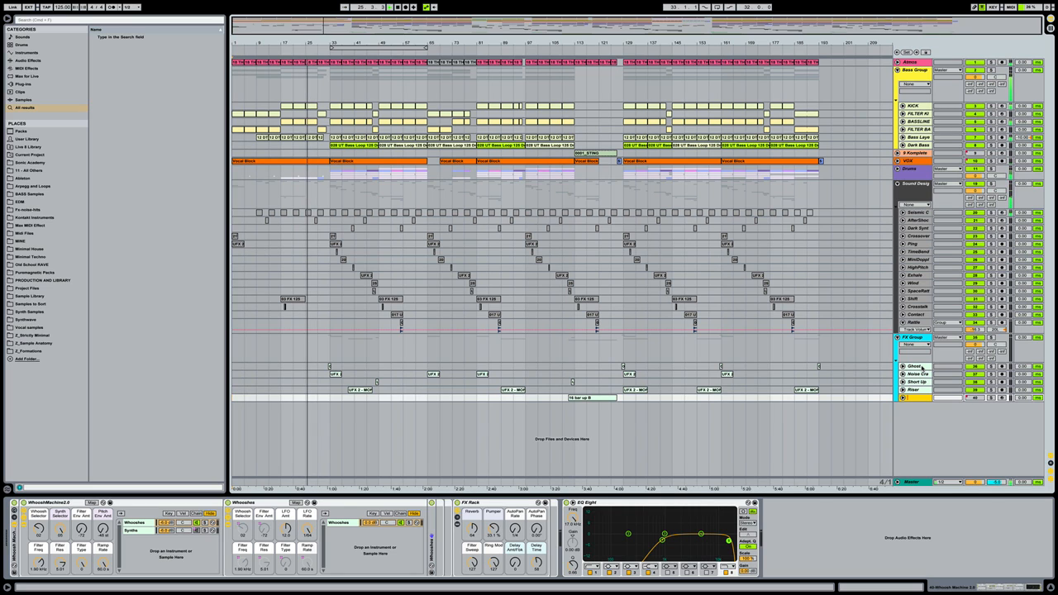
Try naming track 40 'Big Riser' and typing on its clip; both revert unchanged
type("R")
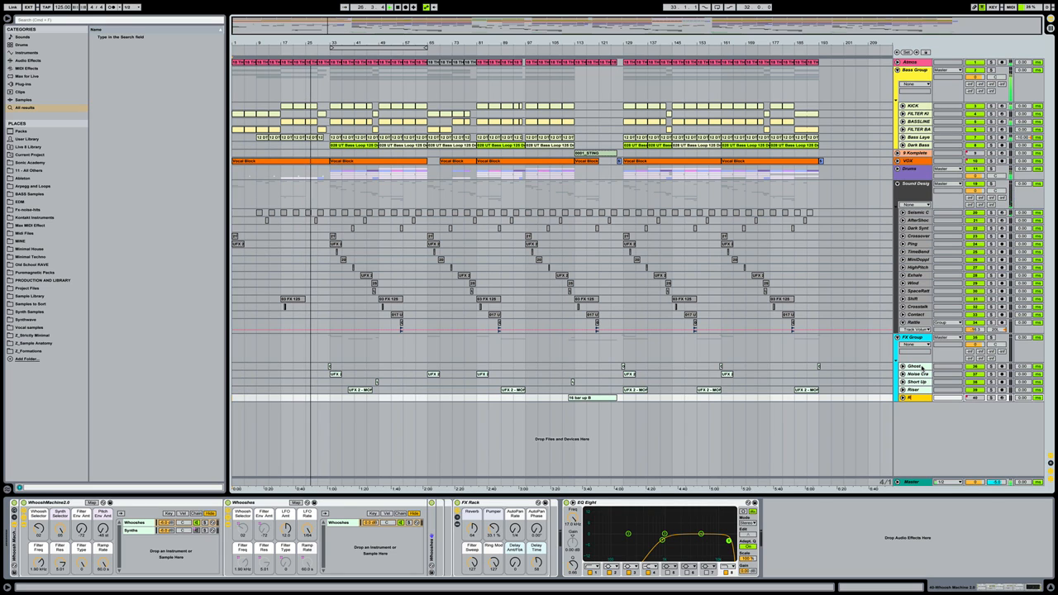
type("Big Riser")
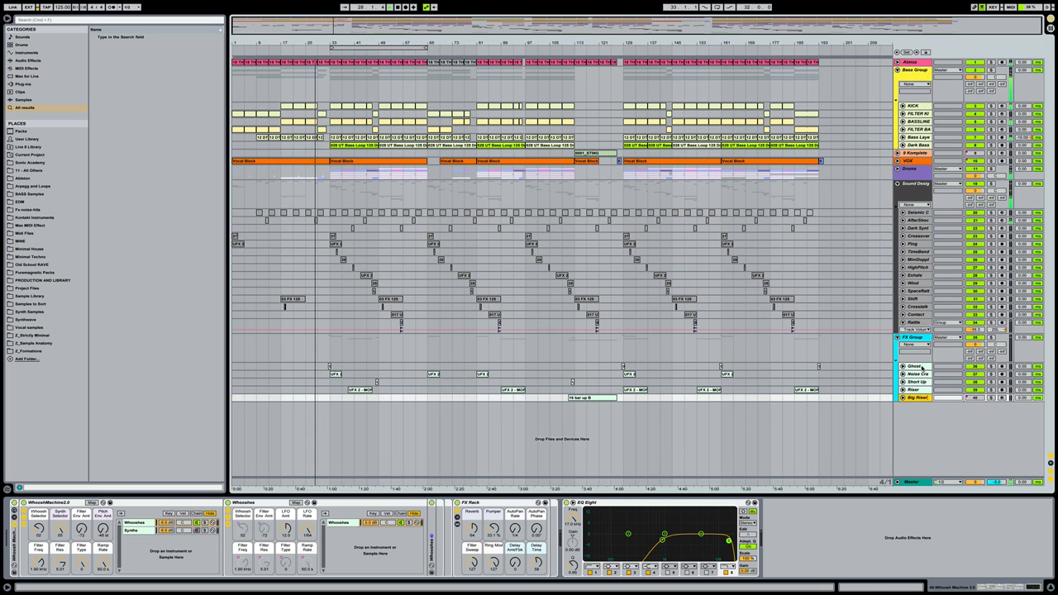
key("Return")
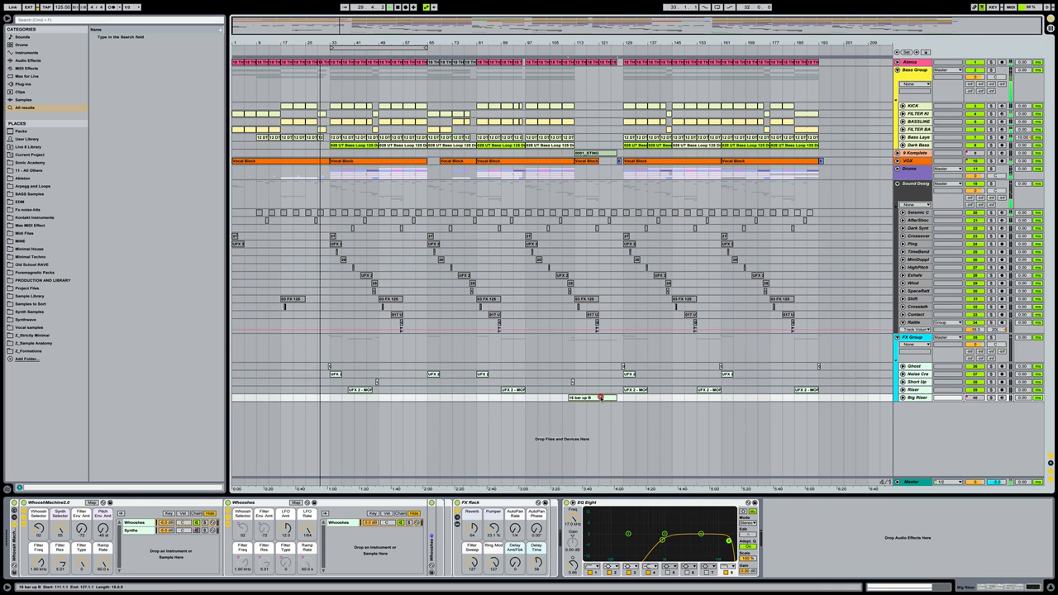
left_click(600, 398)
type("Check c")
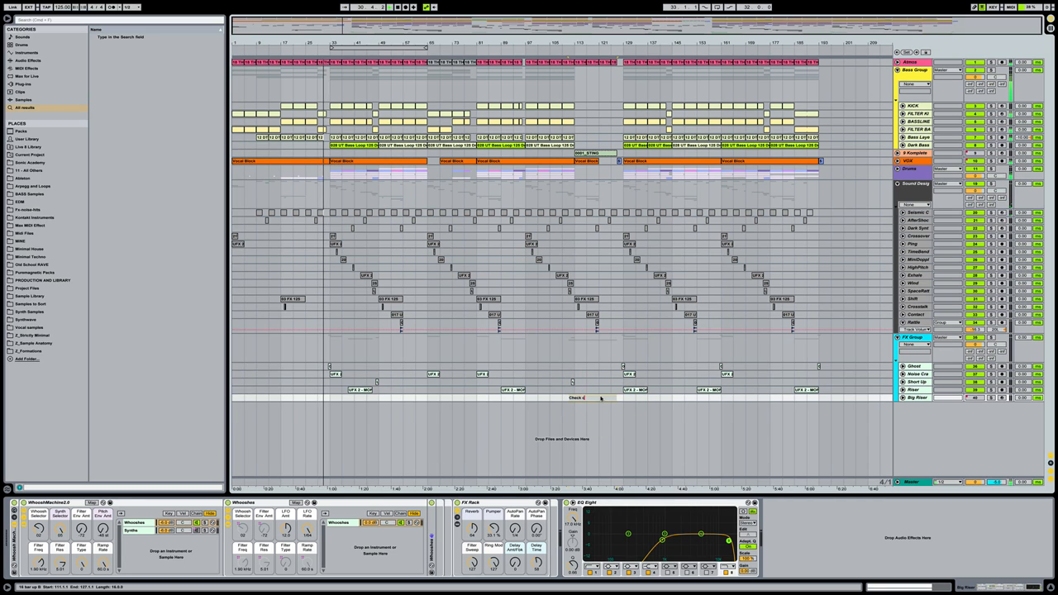
type("ut my scundcloud bro")
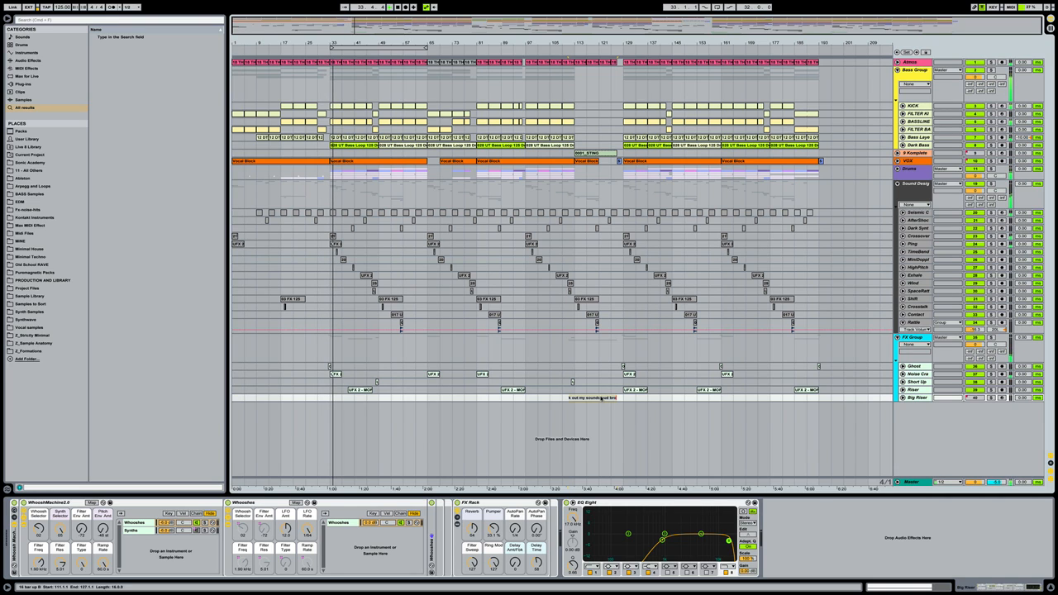
left_click(617, 414)
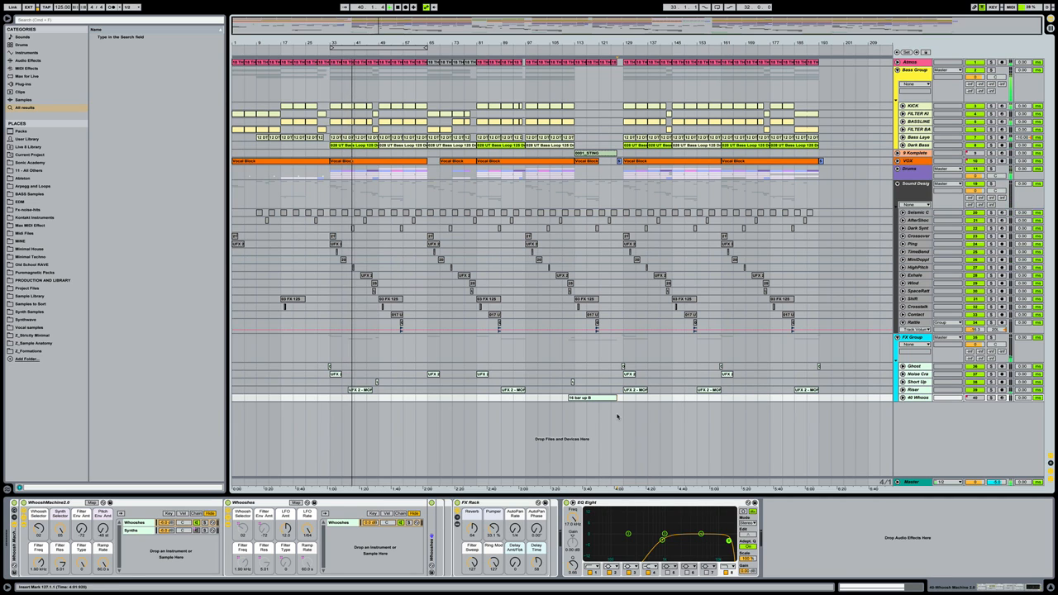
Unfold all FX Group tracks, shrink their lanes, then select Riser, Short Up and Whoosh
left_click(915, 366)
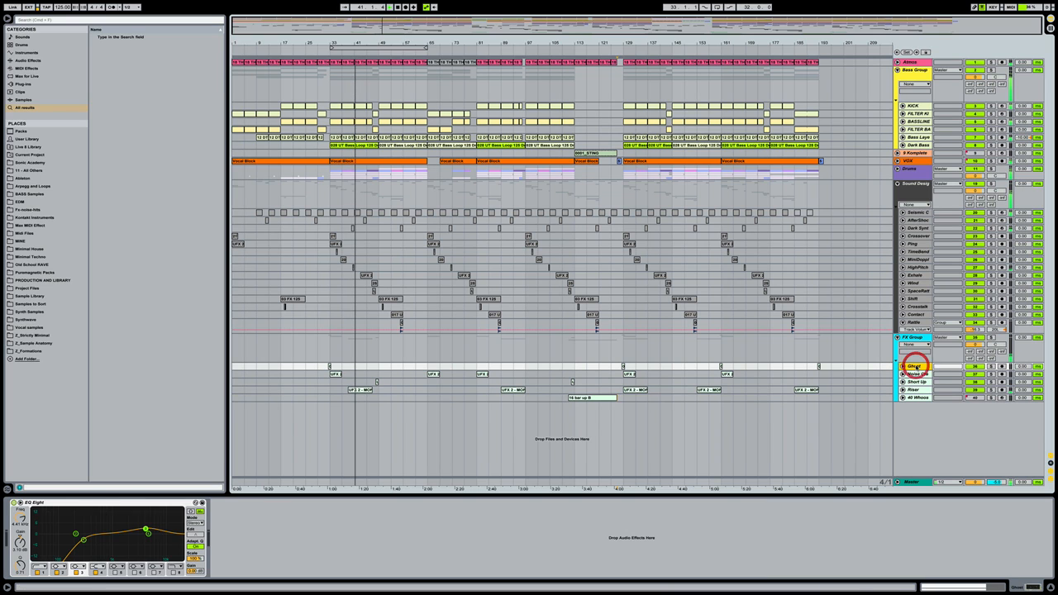
left_click(910, 397)
left_click(903, 398, "alt")
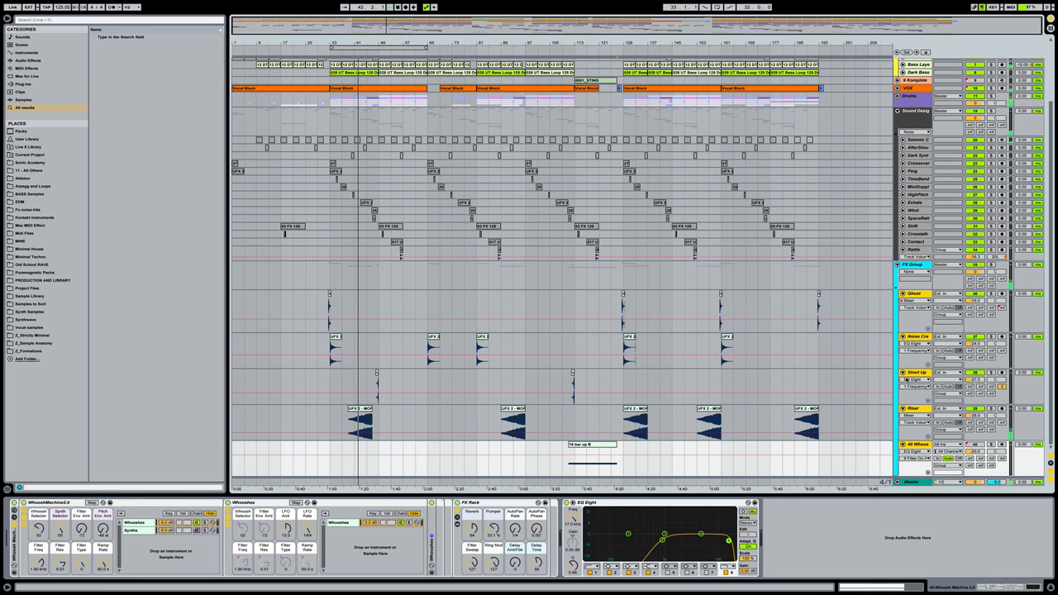
left_click_drag(913, 334, 914, 314)
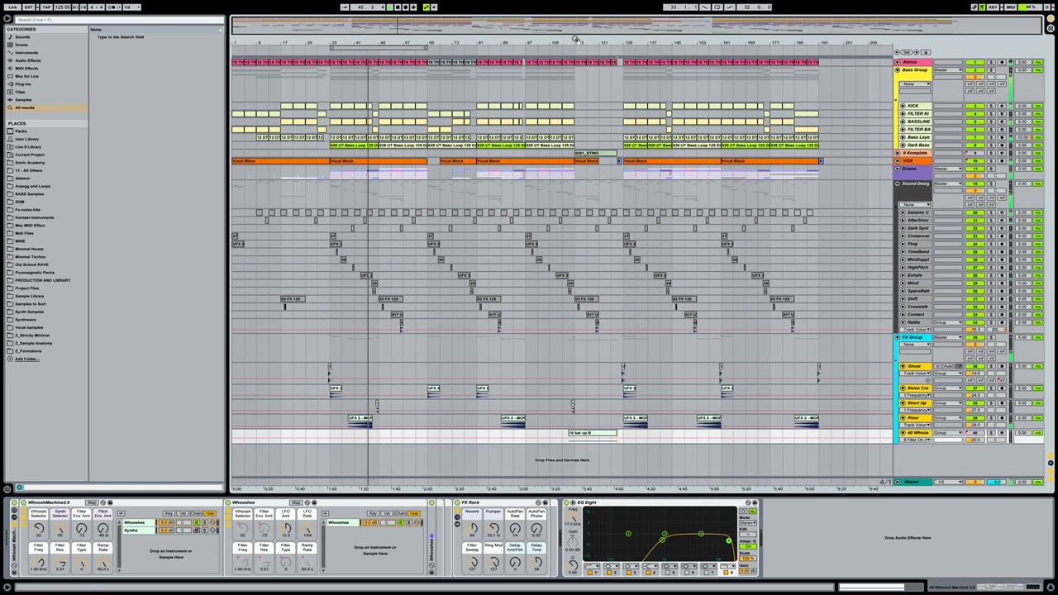
left_click(919, 418)
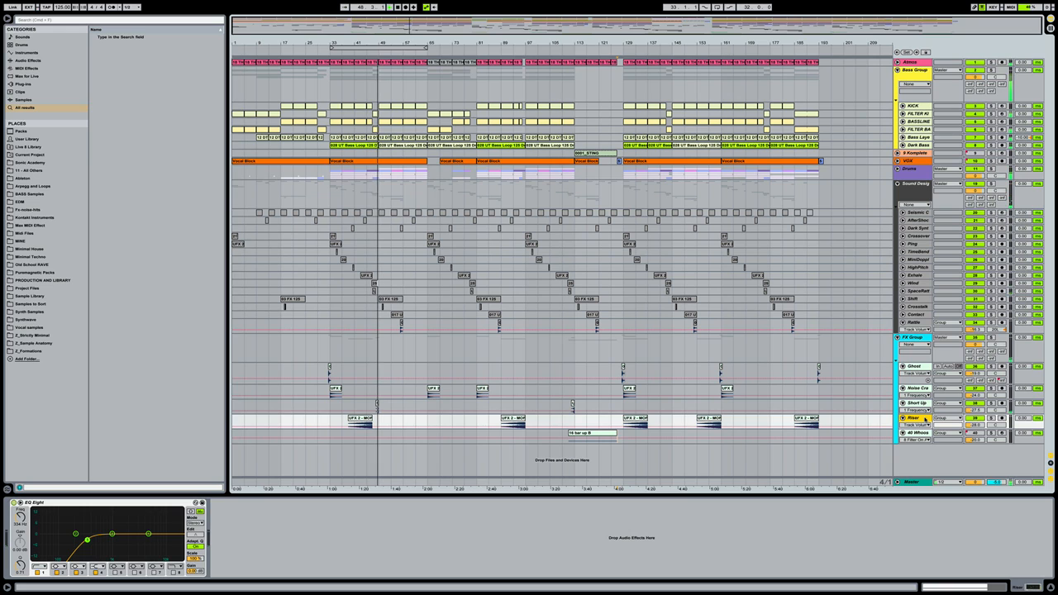
left_click(916, 403)
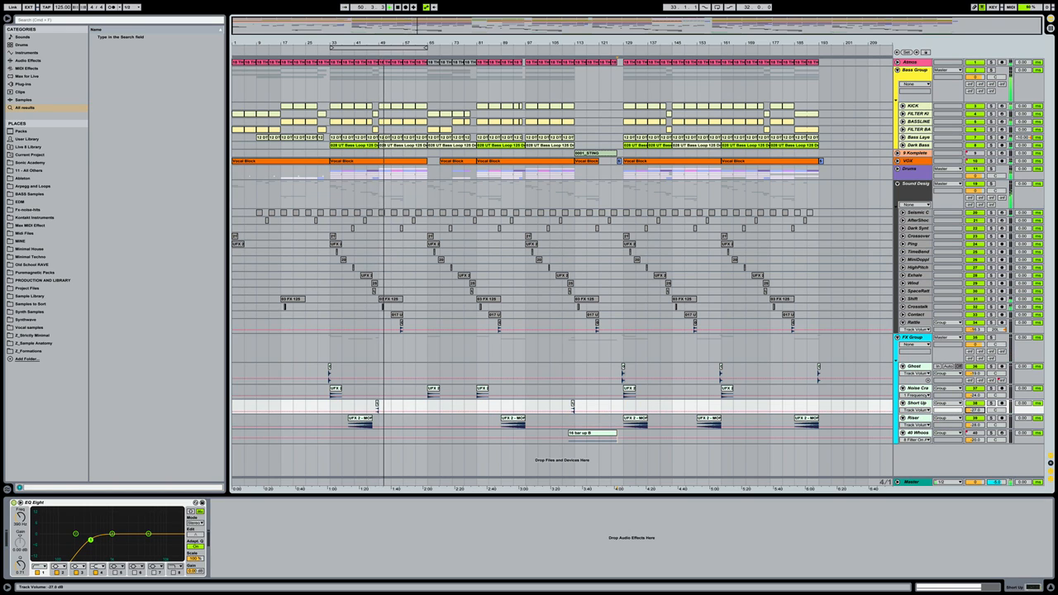
left_click(780, 452)
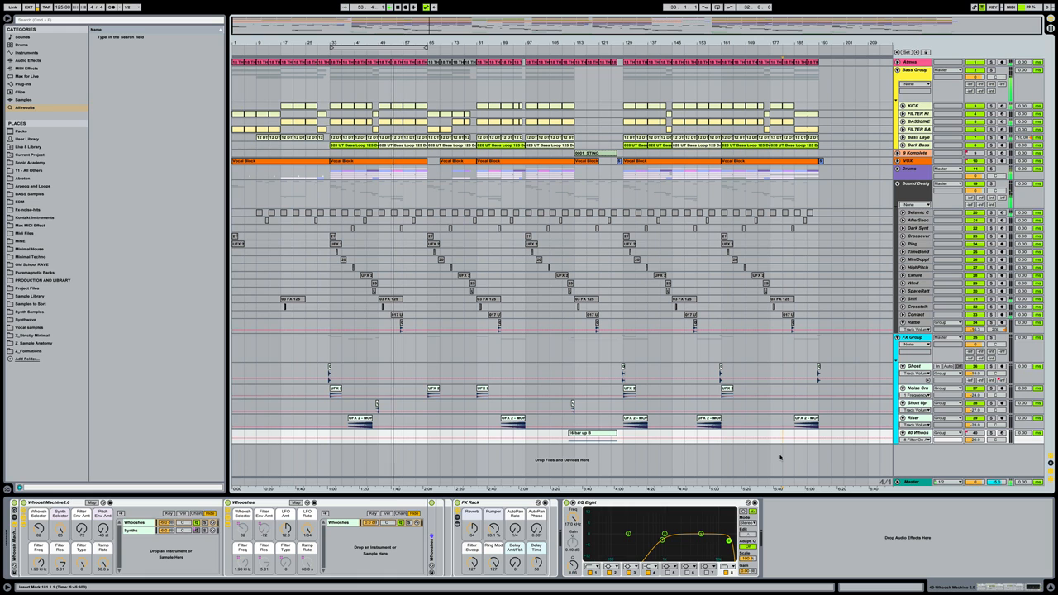
Unfold the Seismic C lane and fold it back
left_click(904, 212)
left_click(903, 212)
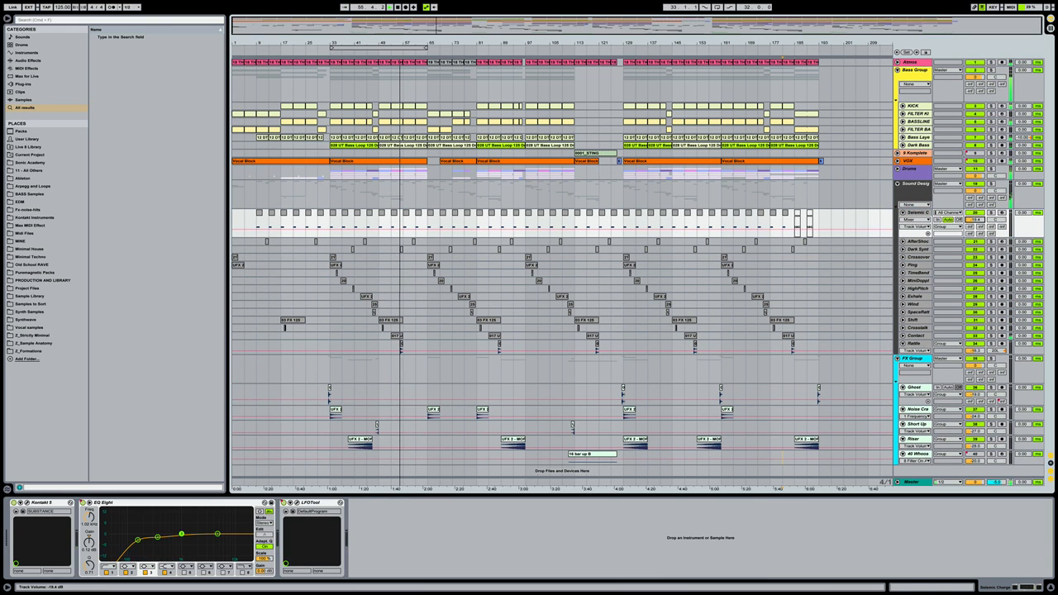
left_click(903, 213)
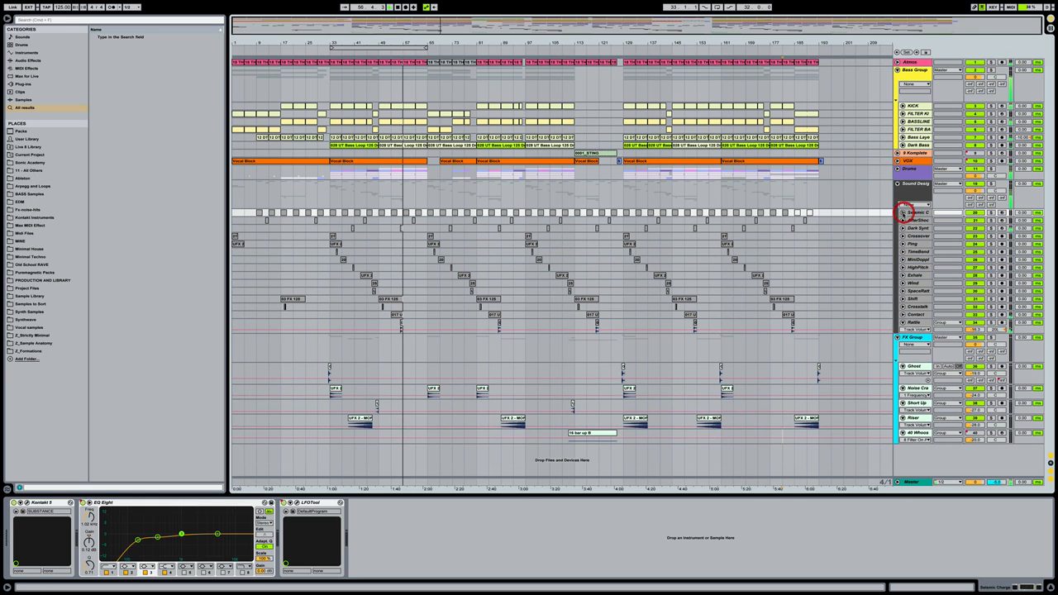
left_click(844, 216)
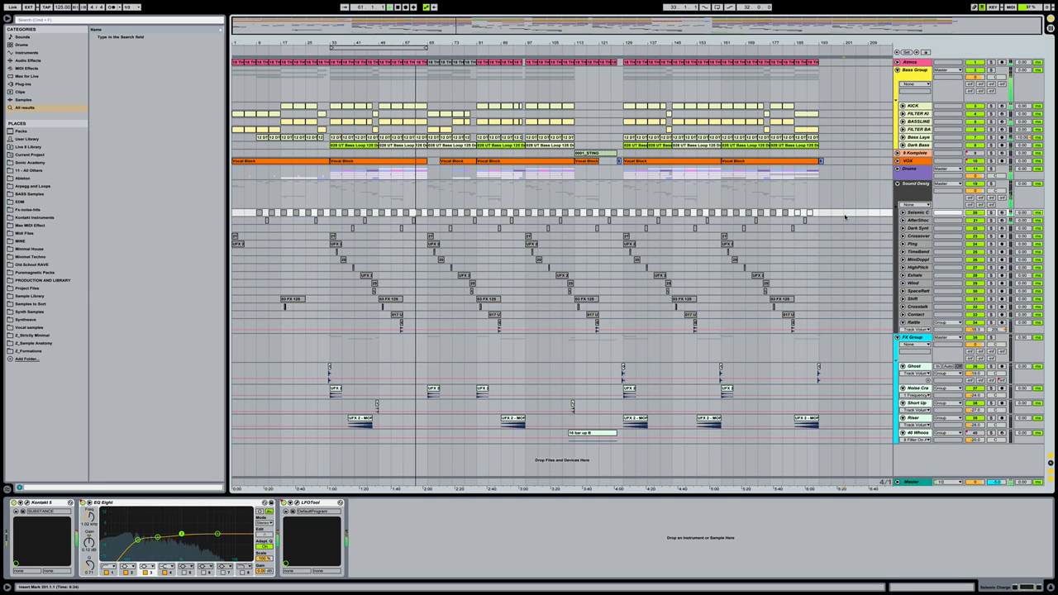
Move Dark Bass EQ Eight band 4 to 1.27 kHz, 4.59 dB, toggling band 5 on and off
left_click(915, 145)
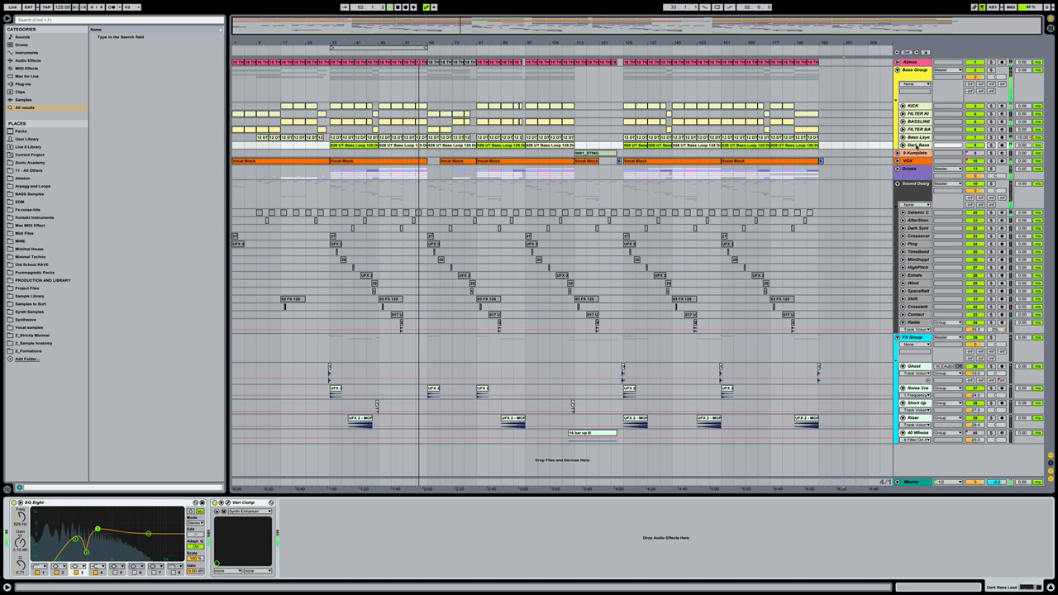
left_click_drag(148, 533, 121, 531)
left_click(115, 572)
key("super+z")
left_click(87, 519)
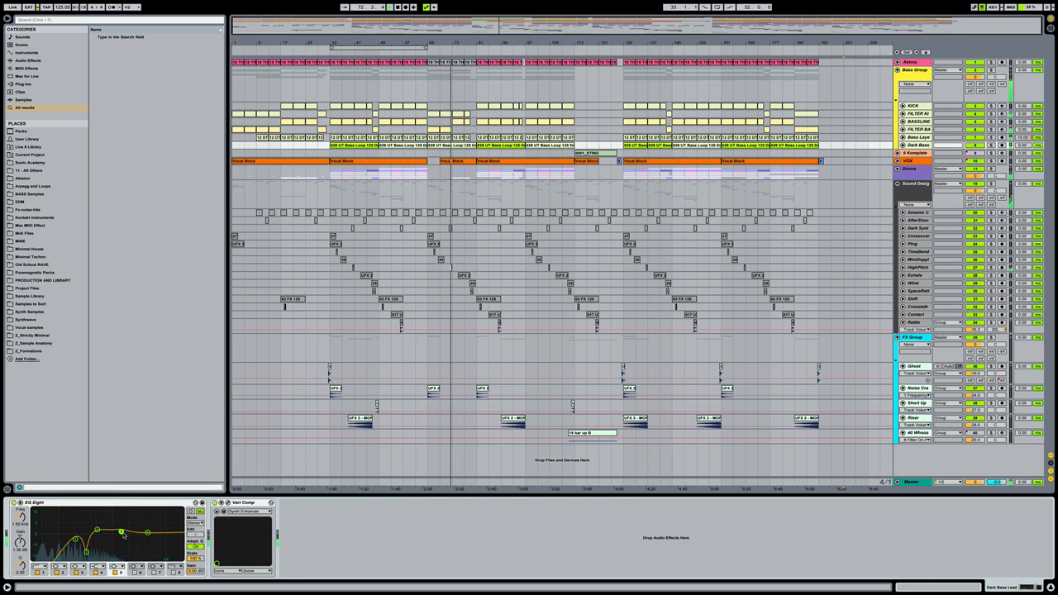
left_click(113, 571)
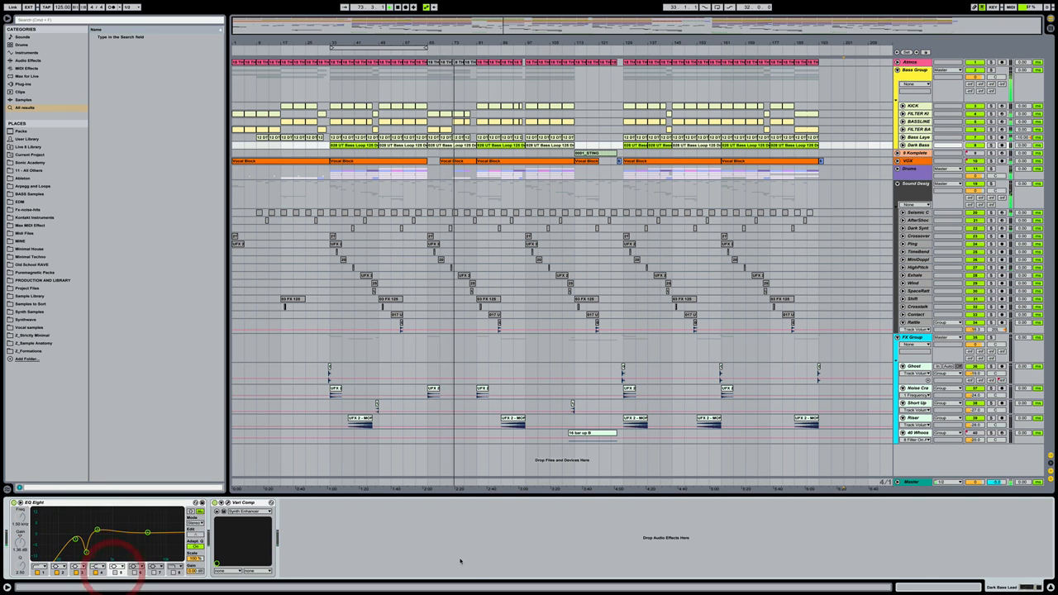
Hide the device panel so the arrangement fills the window, insert mark at bar 133
left_click(457, 560)
key("ctrl+alt+l")
left_click(630, 488)
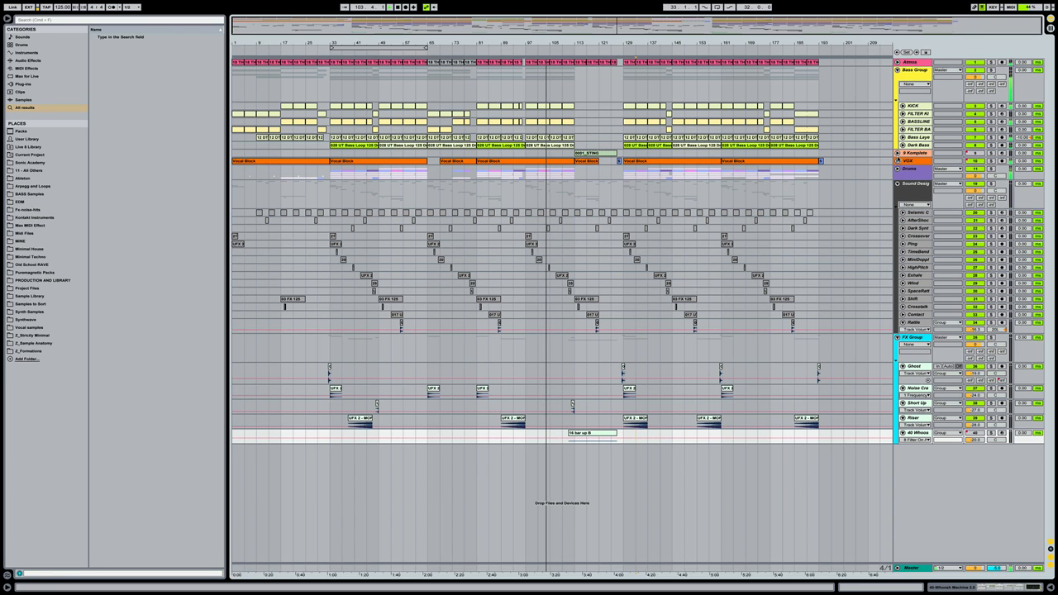
Unfold Atmos and show TimeLFO Offset automation in its own, taller lane
left_click(897, 61)
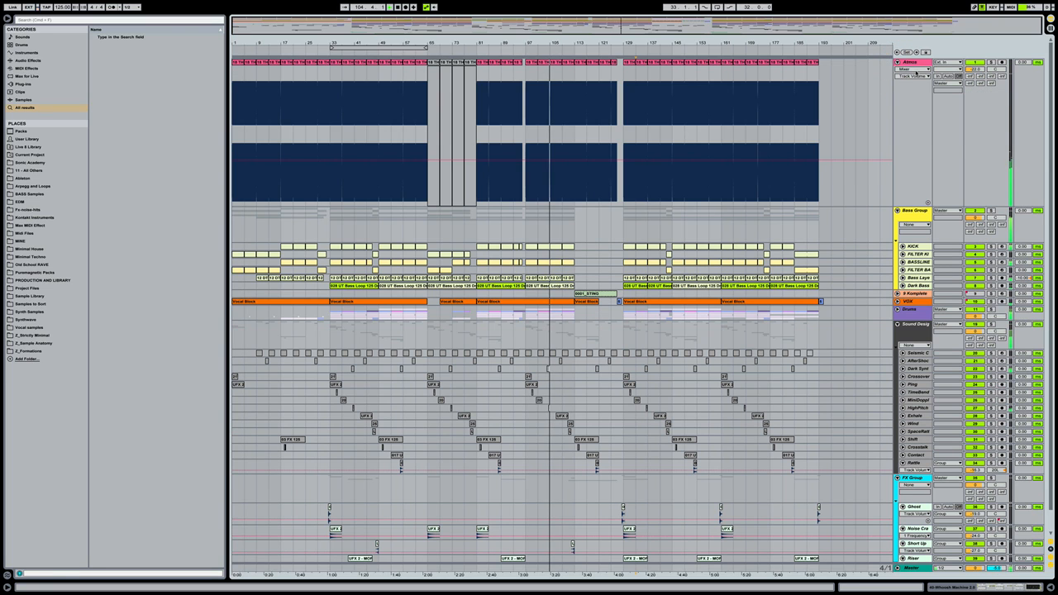
left_click(914, 70)
left_click(908, 107)
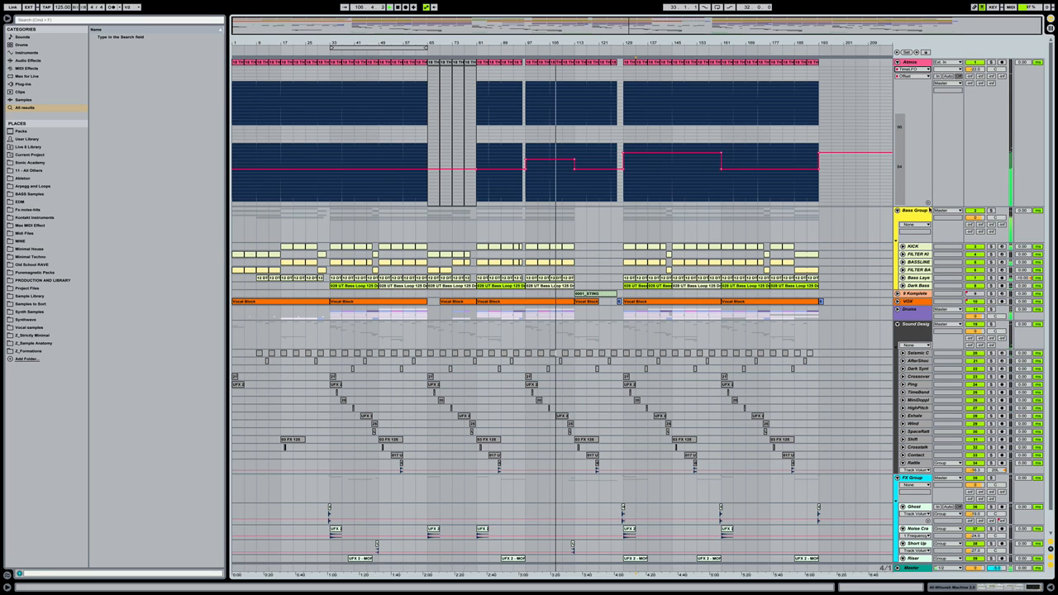
left_click(927, 202)
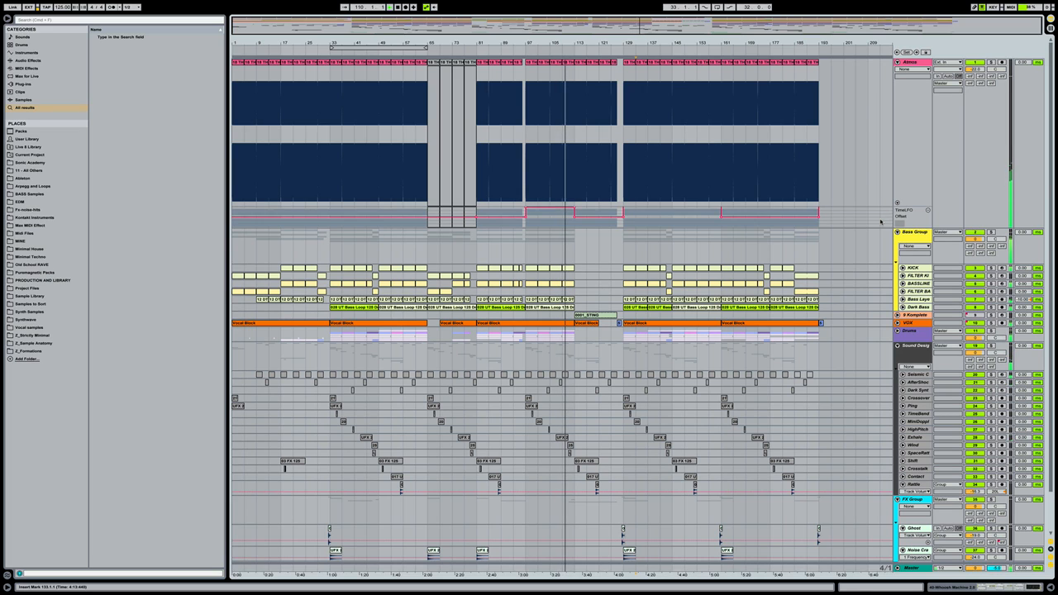
scroll(880, 221, "up", 1)
left_click_drag(888, 227, 888, 241)
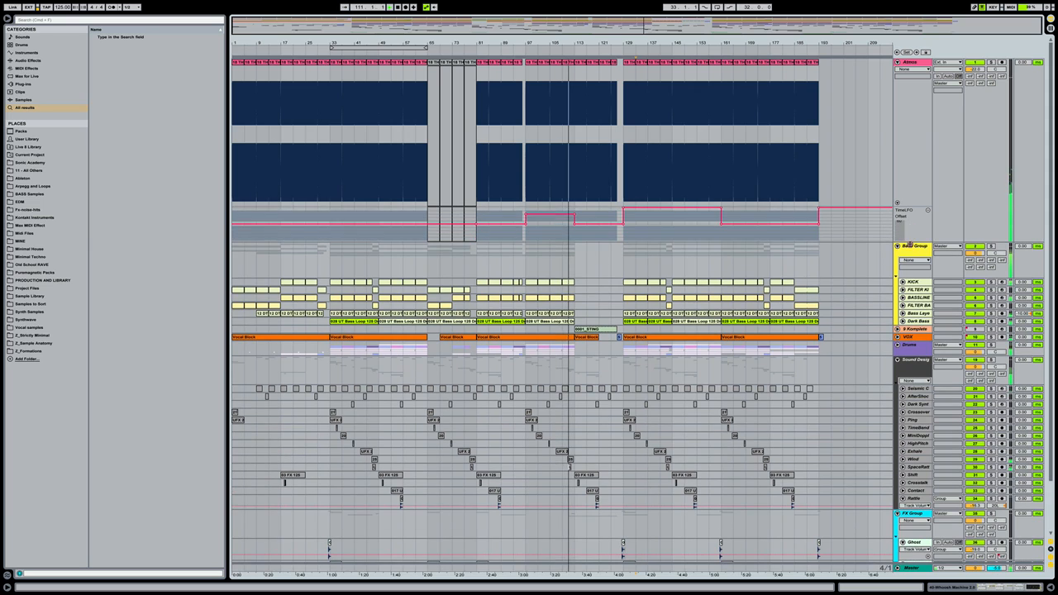
Delete the Atmos track's EQ Eight frequency automation
left_click(923, 71)
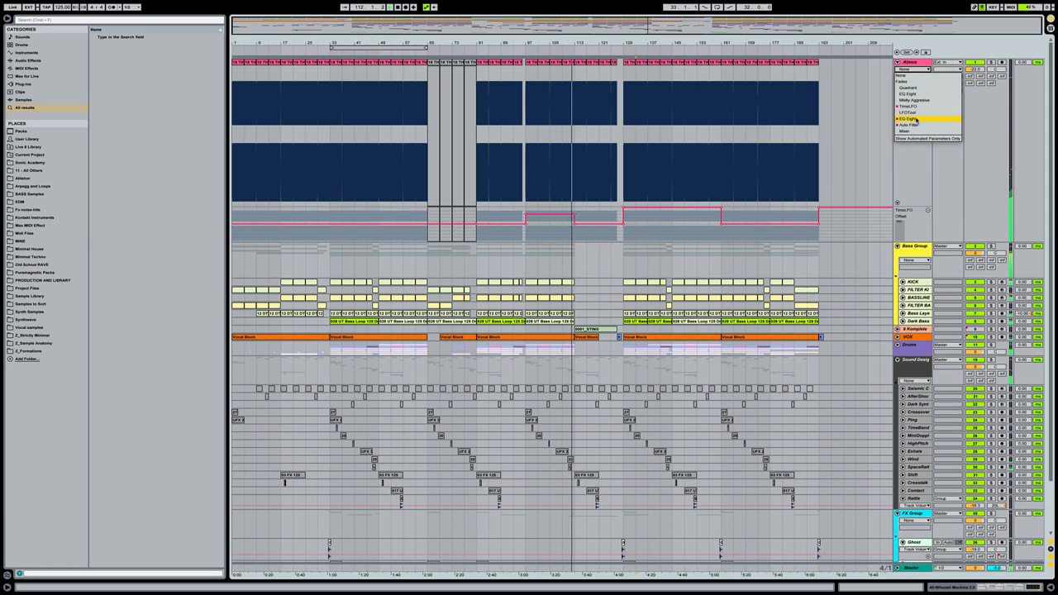
left_click(915, 120)
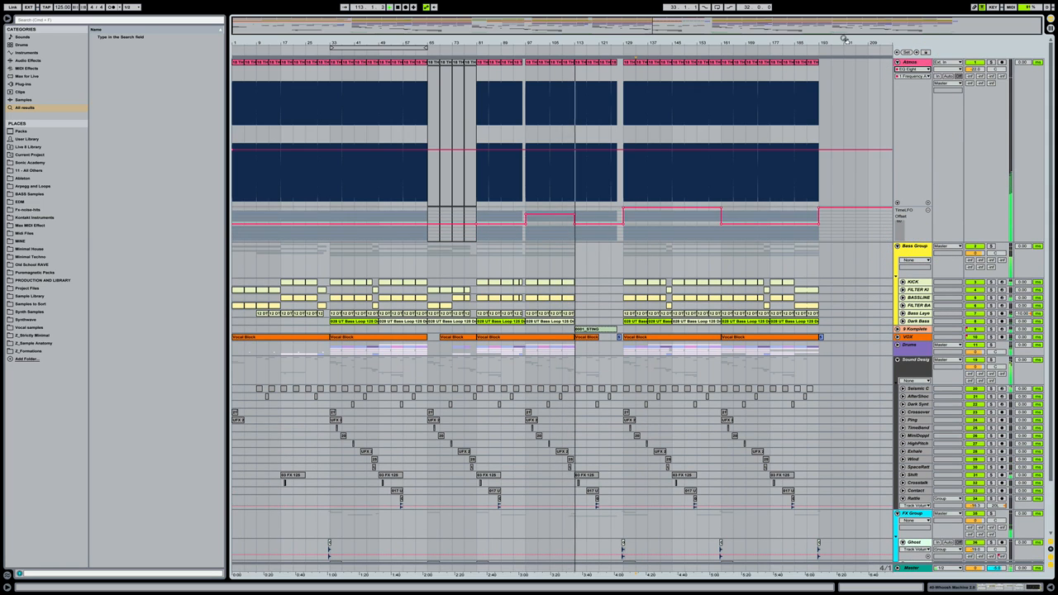
double_click(913, 63)
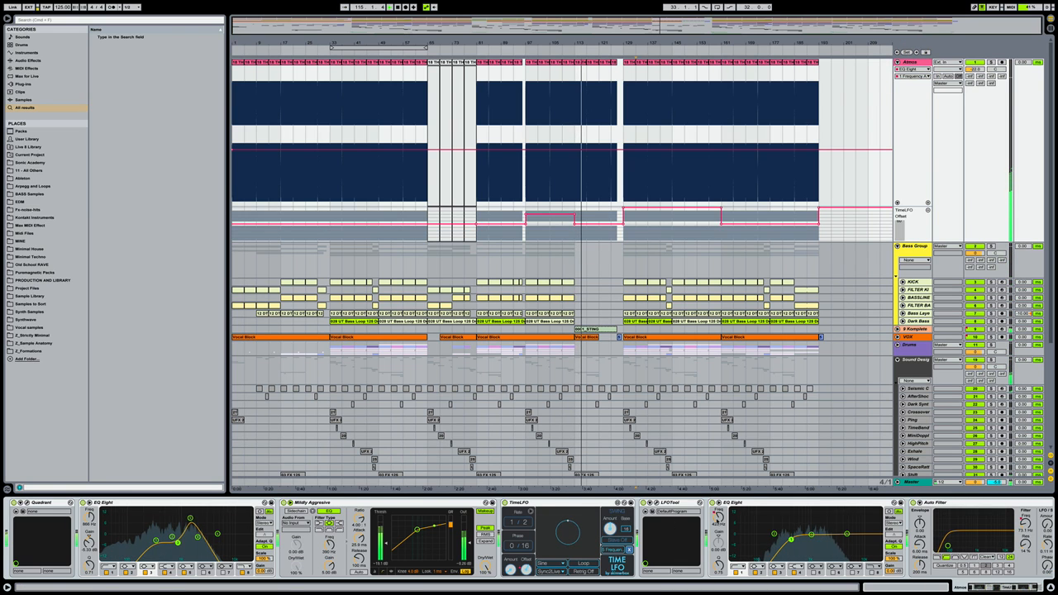
right_click(717, 519)
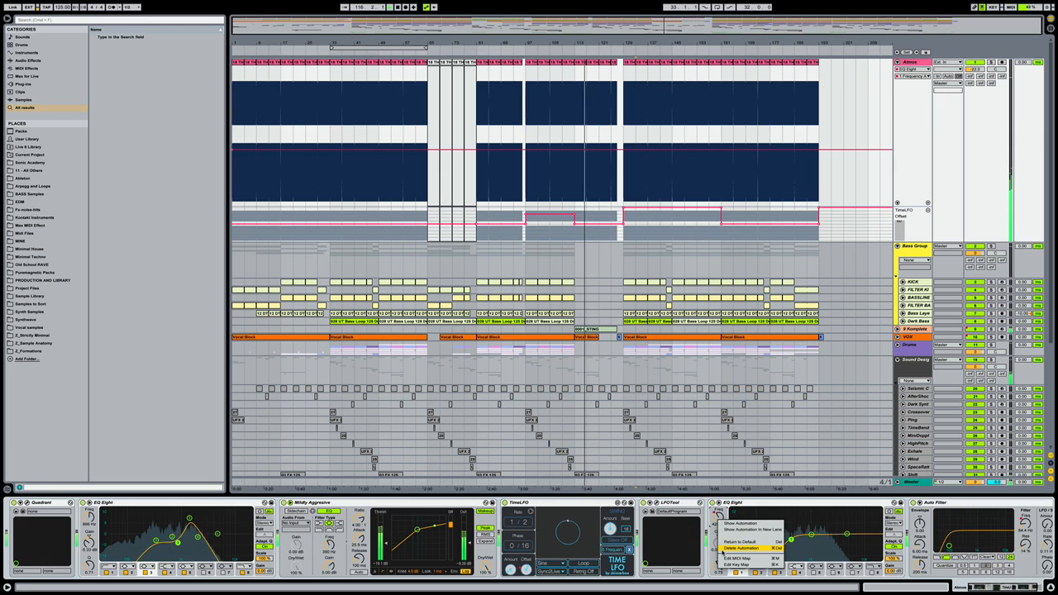
left_click(739, 548)
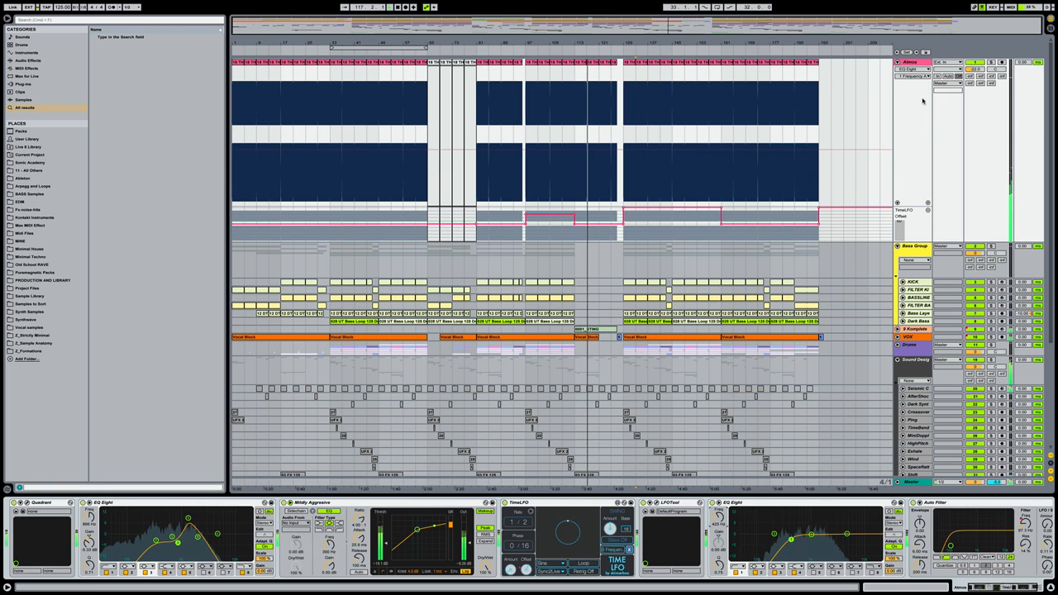
Show the Atmos Auto Filter Frequency curve and shorten the automation lanes
left_click(912, 68)
left_click(909, 124)
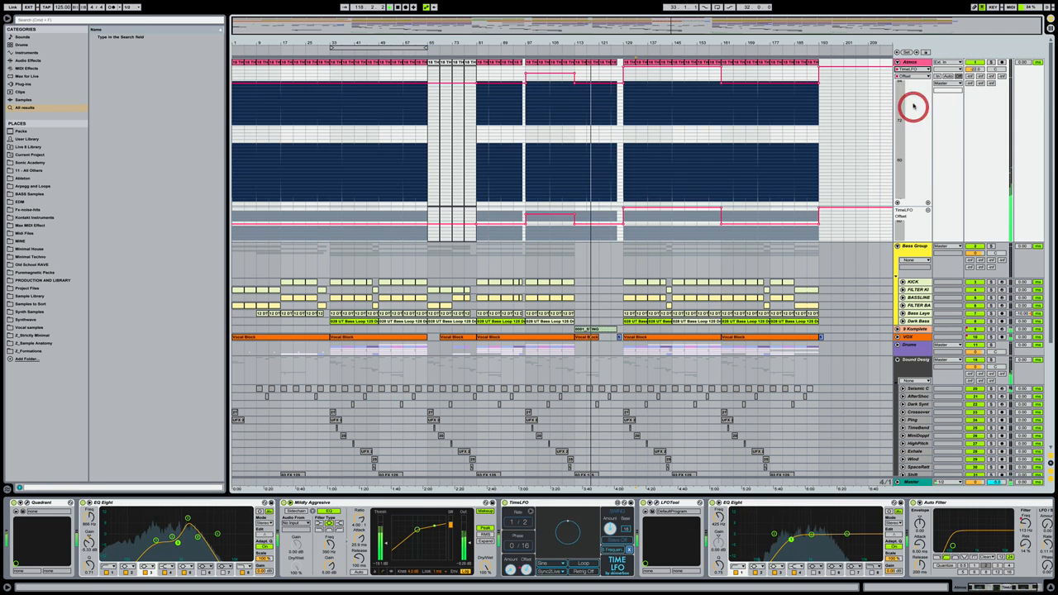
left_click(912, 76)
left_click(911, 126)
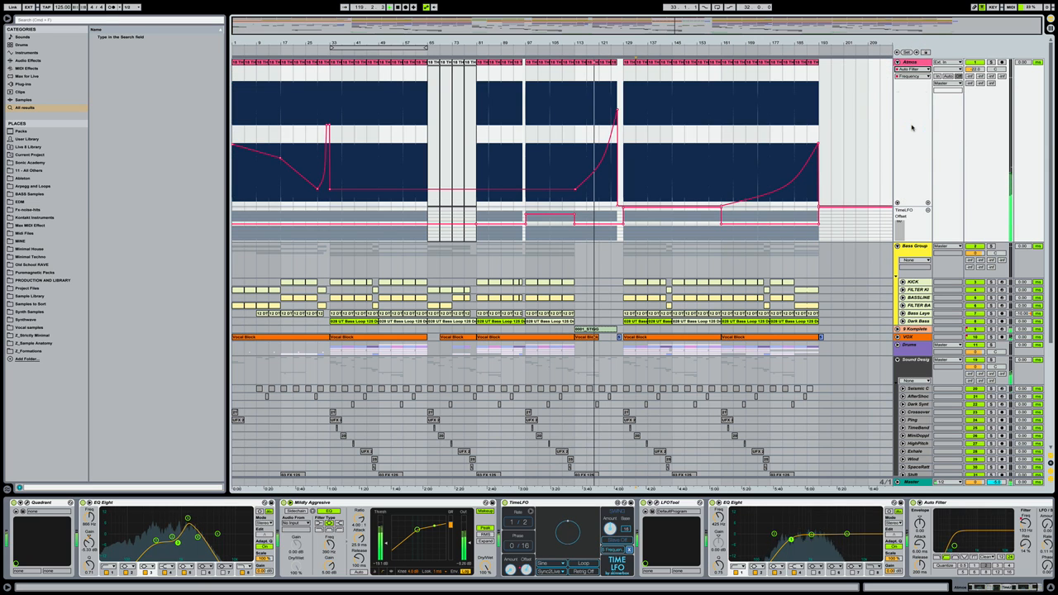
left_click_drag(914, 207, 914, 98)
left_click_drag(914, 100, 913, 96)
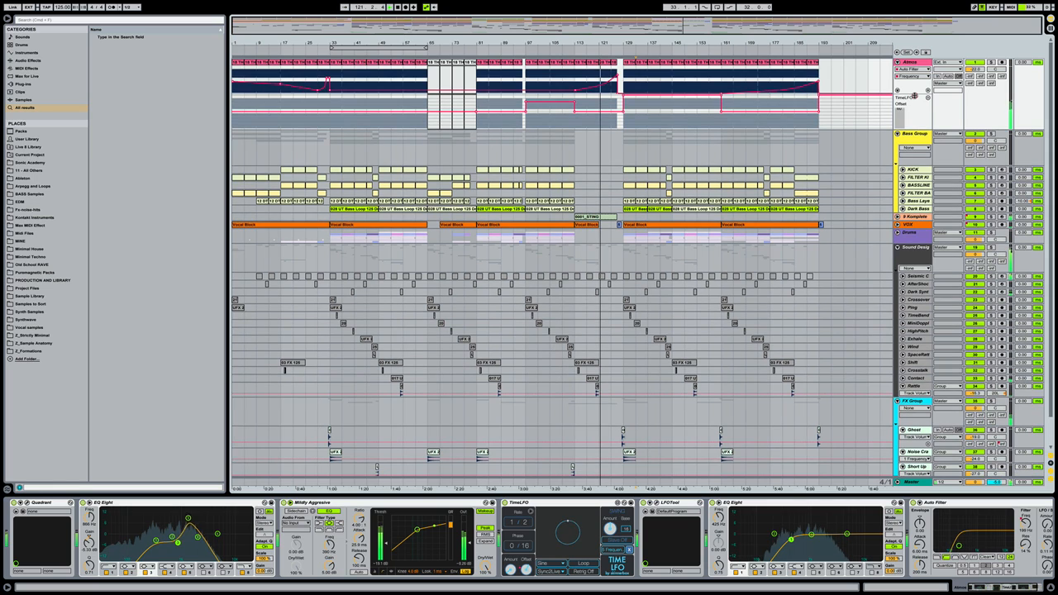
Select the Bass Group track and hide the device chain panel
scroll(862, 258, "down", 2)
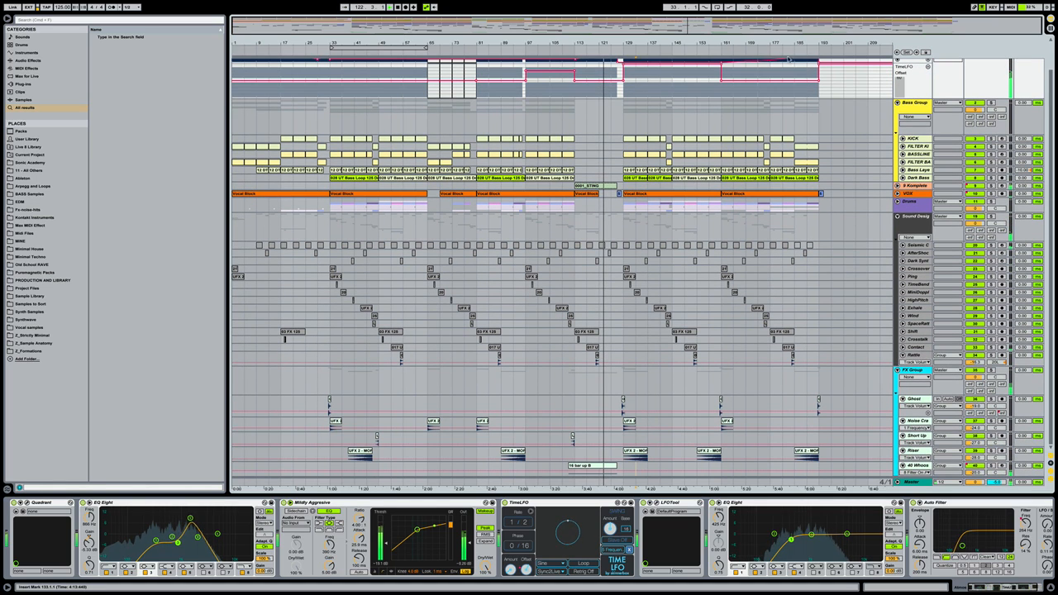
left_click(770, 38)
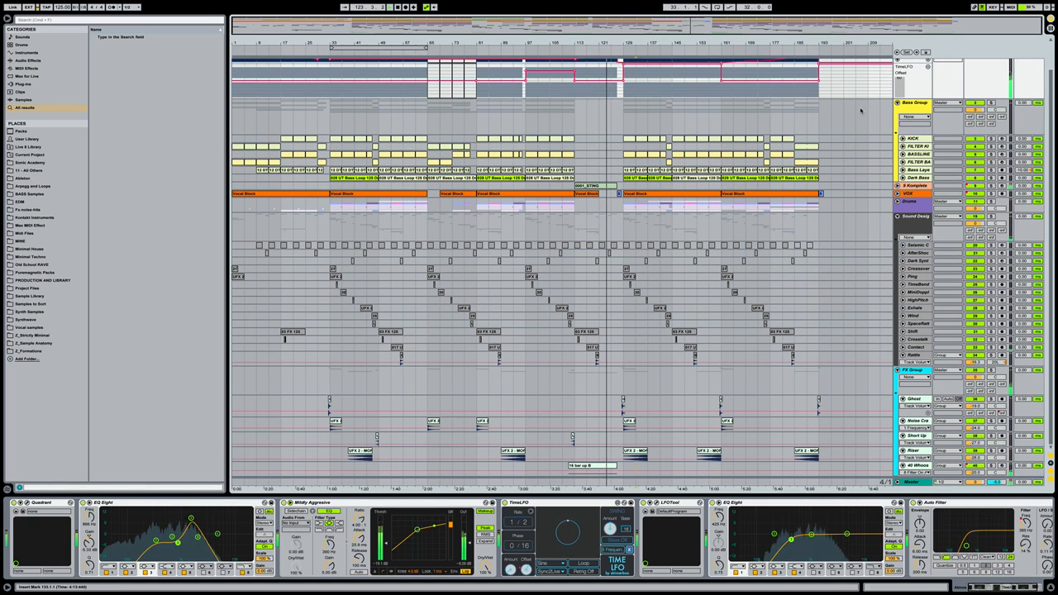
left_click(859, 110)
key("alt+super+l")
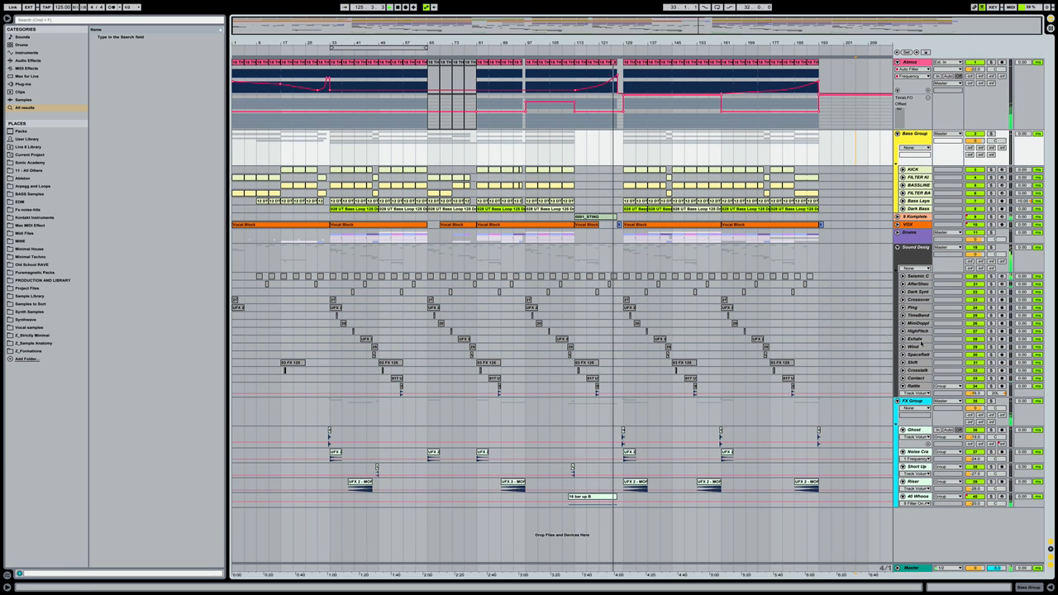
Inspect the whoosh track's device chain, hide the Detail View, and unfold the VOX track
double_click(912, 495)
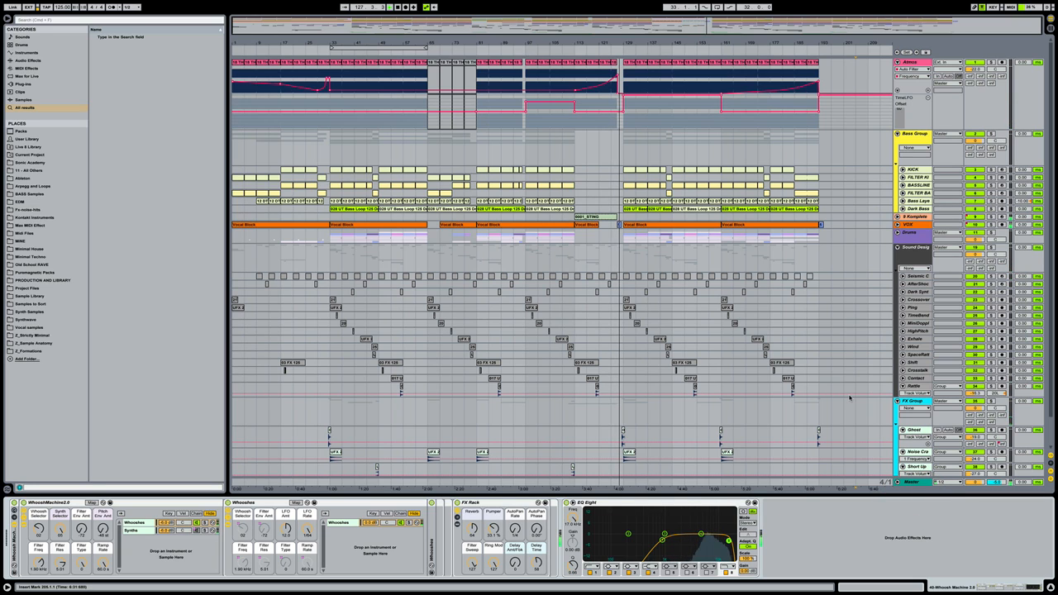
key("alt+super+l")
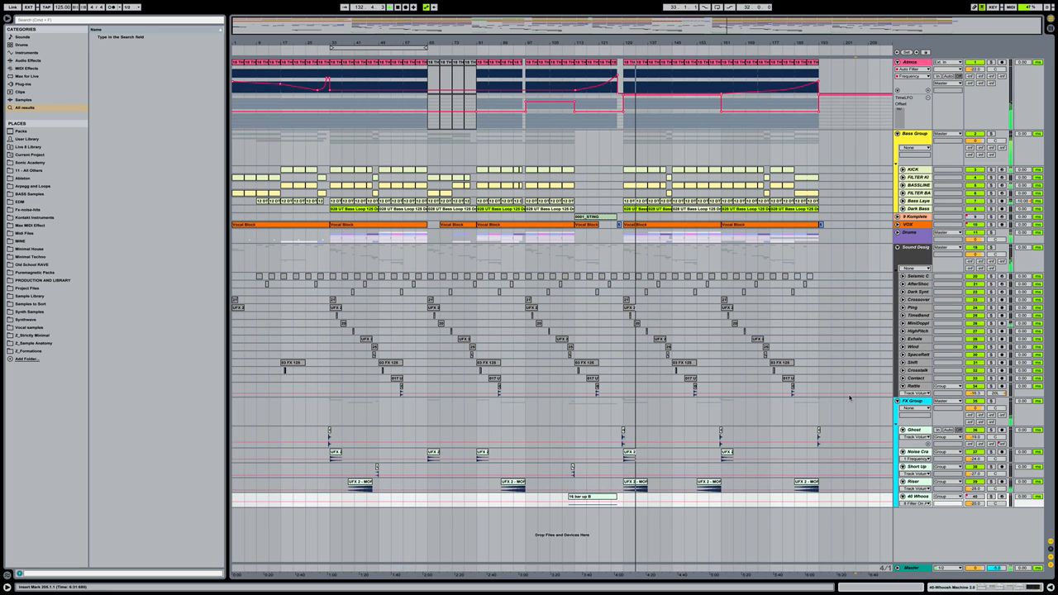
left_click(898, 223)
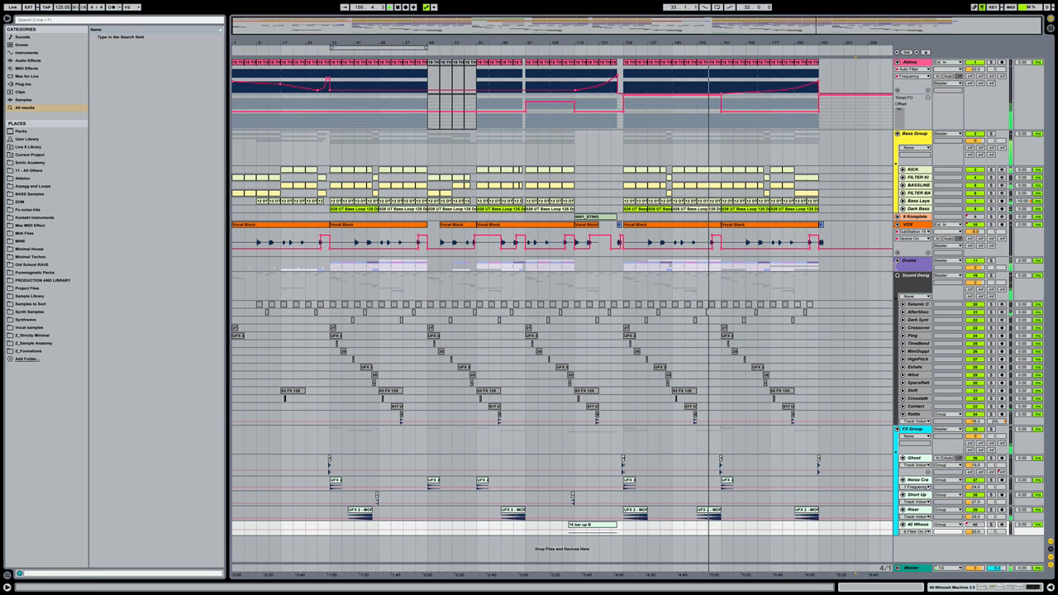
Unfold the Drums group and make the Drums and Bass Group tracks shorter
left_click(897, 261)
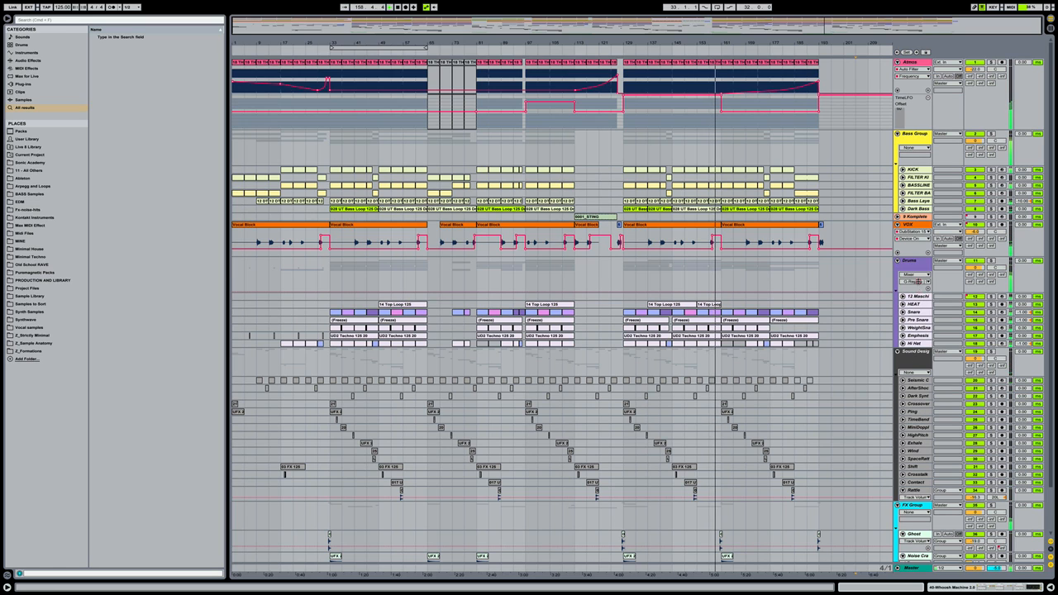
left_click_drag(918, 293, 908, 239)
left_click_drag(911, 162, 912, 149)
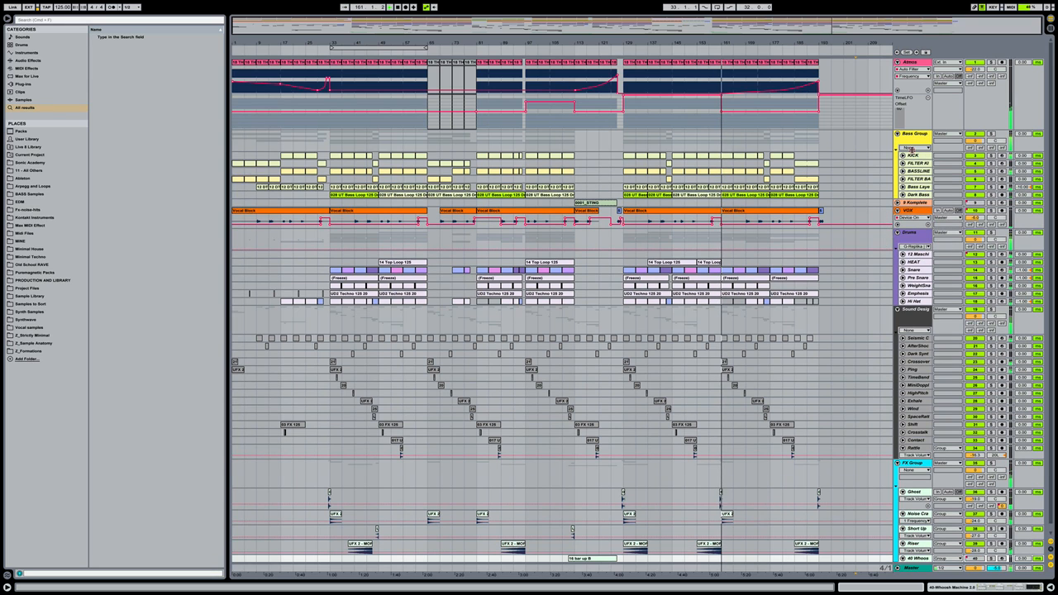
scroll(912, 154, "down", 1)
Fold the five FX tracks from Ghost down, save the Set, and select bars 169–173 on Hi Hat
left_click(914, 485)
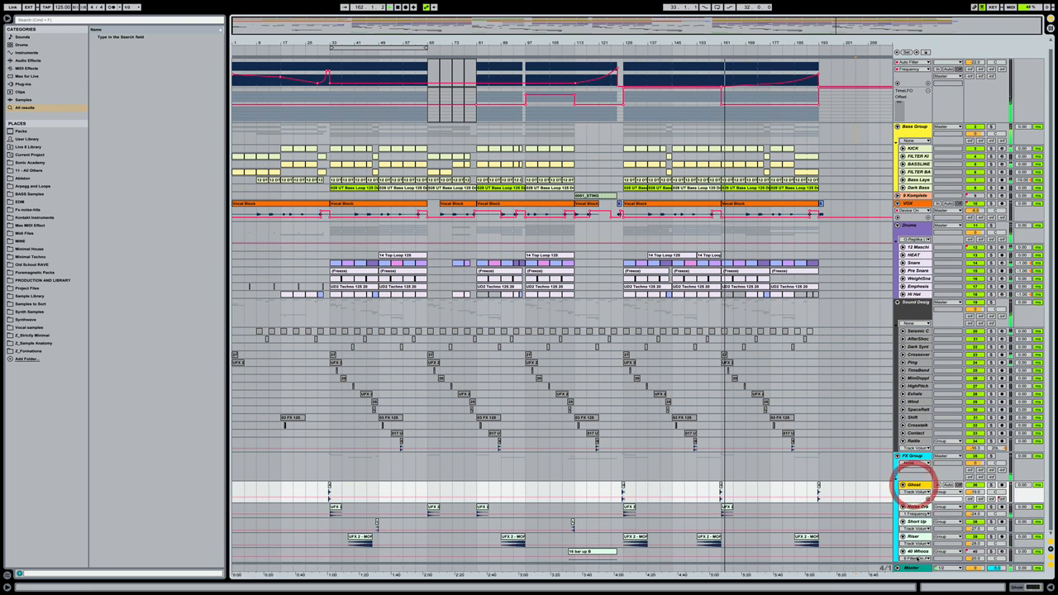
left_click(911, 552, "shift")
left_click(902, 551)
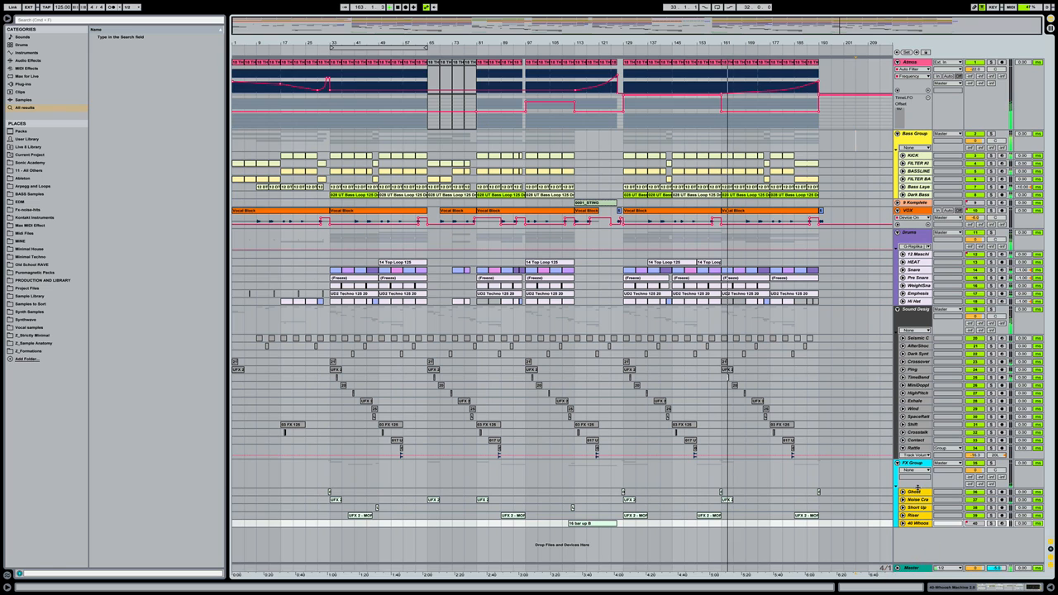
left_click_drag(917, 488, 918, 480)
left_click(846, 527)
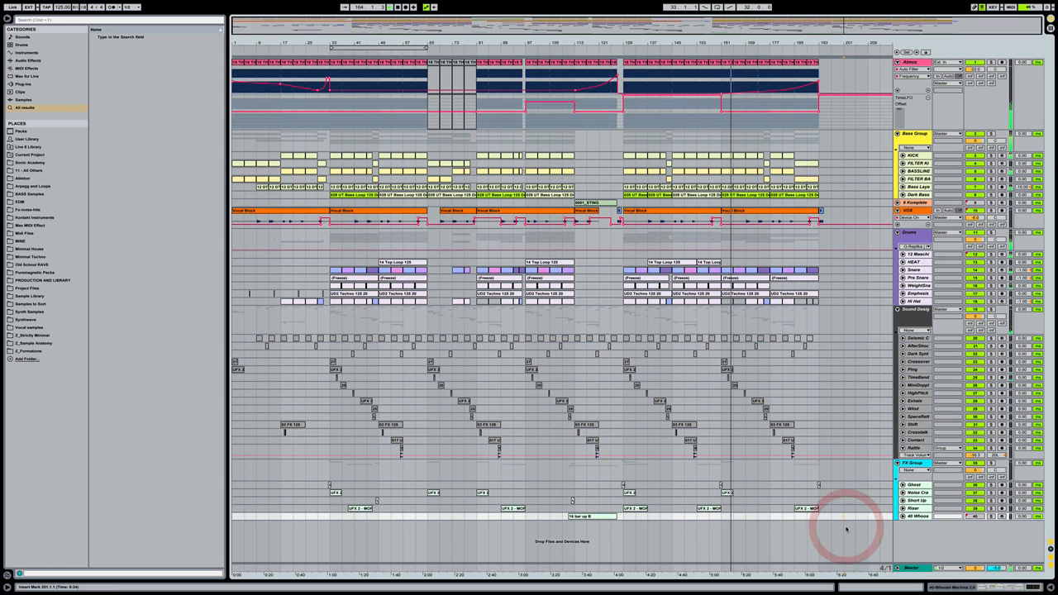
key("ctrl+s")
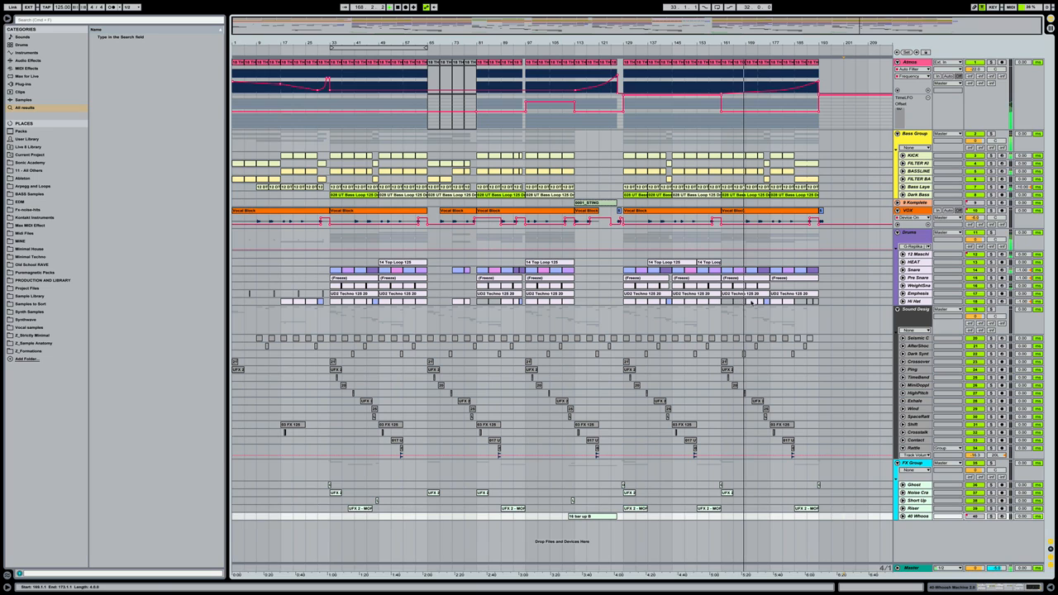
left_click(750, 300)
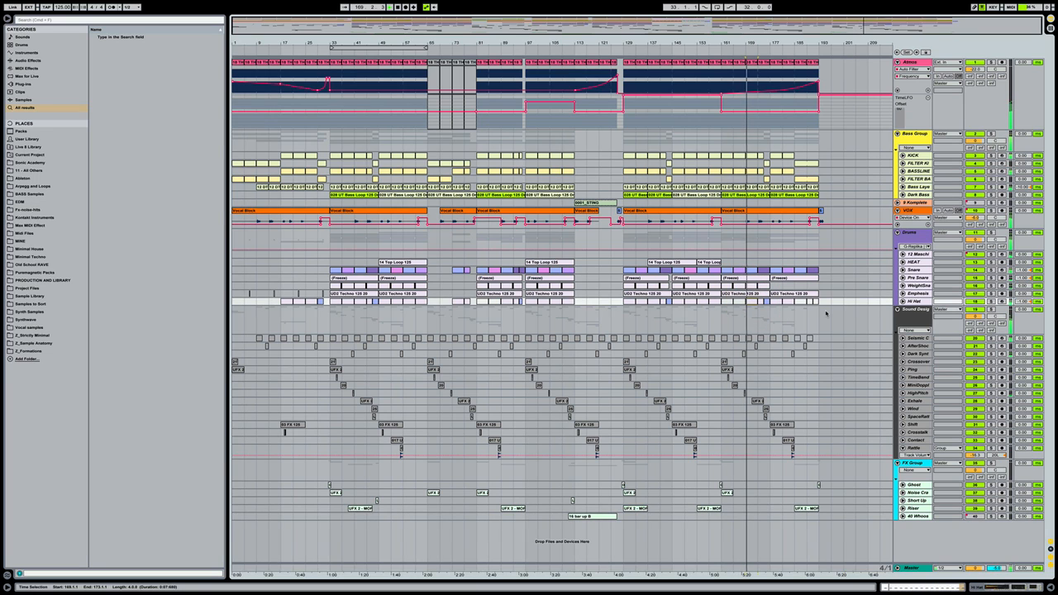